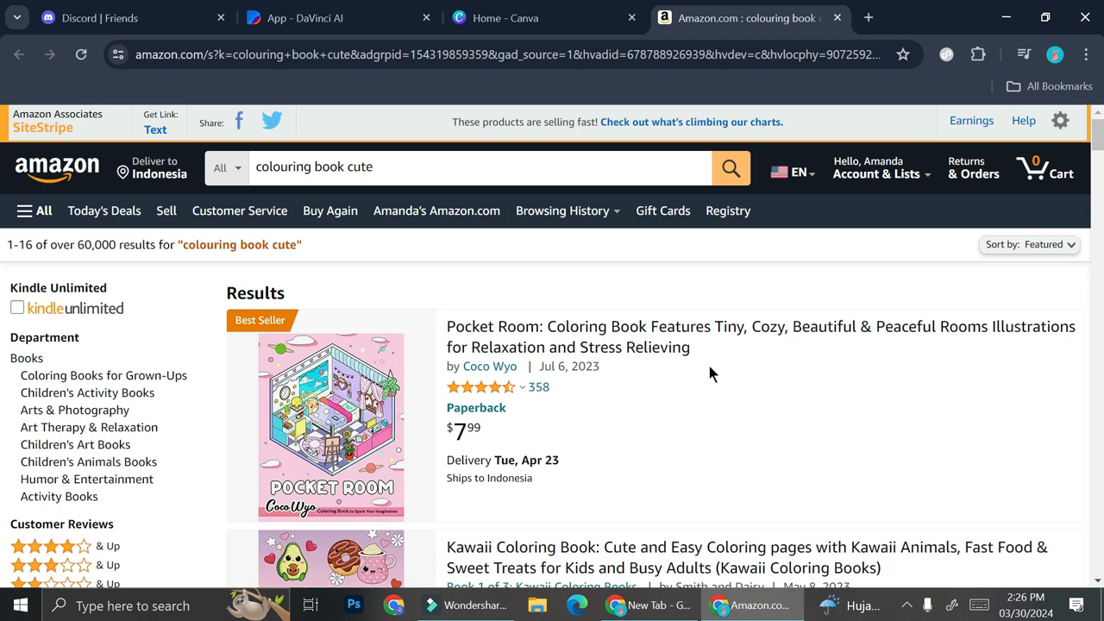
# Step: Browse the Amazon 'colouring book cute' results, then switch to the DaVinci AI generator tab
pyautogui.scroll(-2, 708, 366)
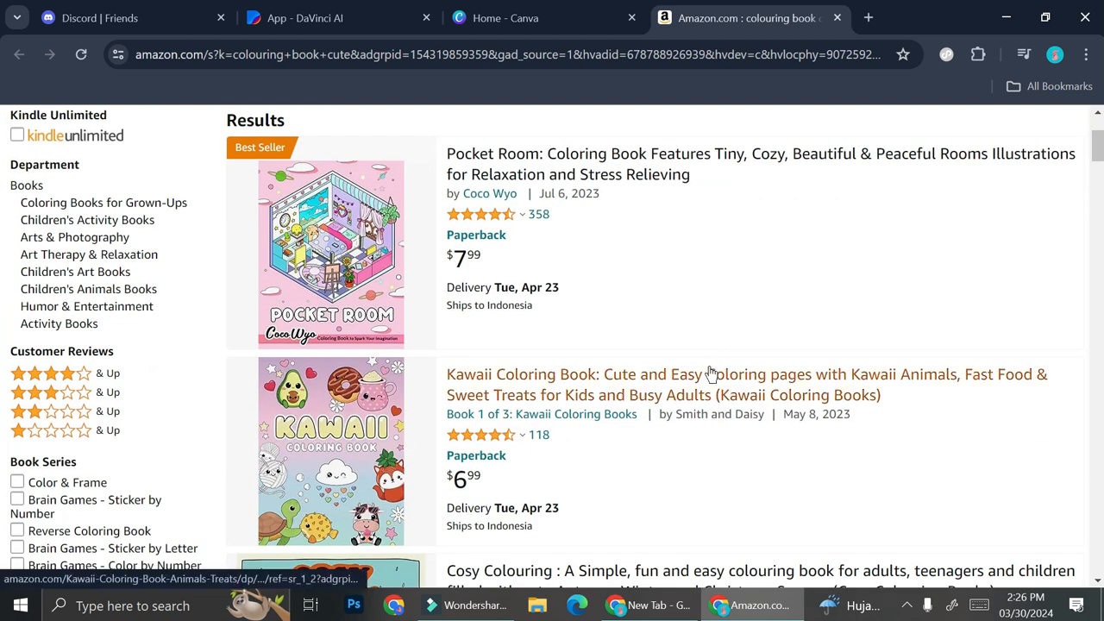
pyautogui.scroll(-8, 709, 372)
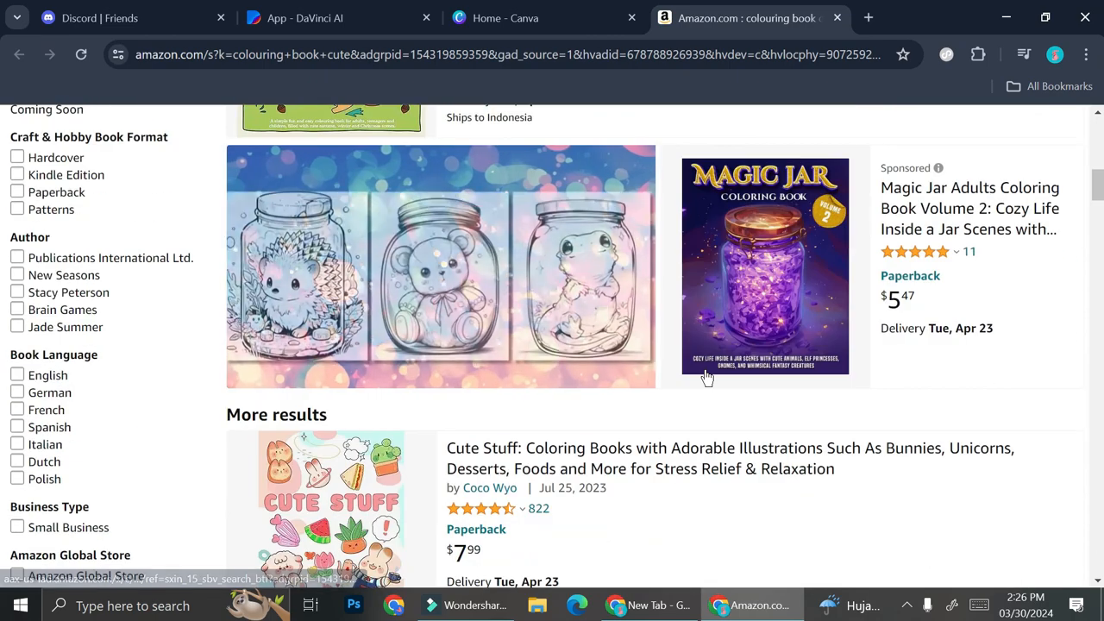
pyautogui.scroll(-3, 705, 378)
pyautogui.scroll(-3, 706, 377)
pyautogui.scroll(-7, 705, 377)
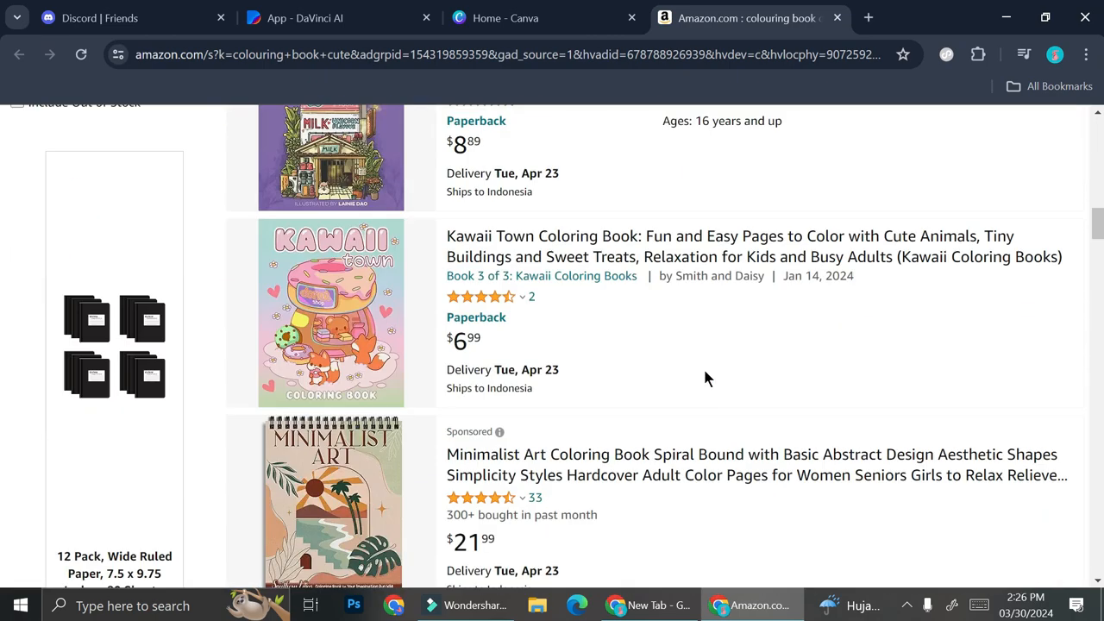
pyautogui.scroll(-5, 705, 370)
pyautogui.scroll(-4, 705, 378)
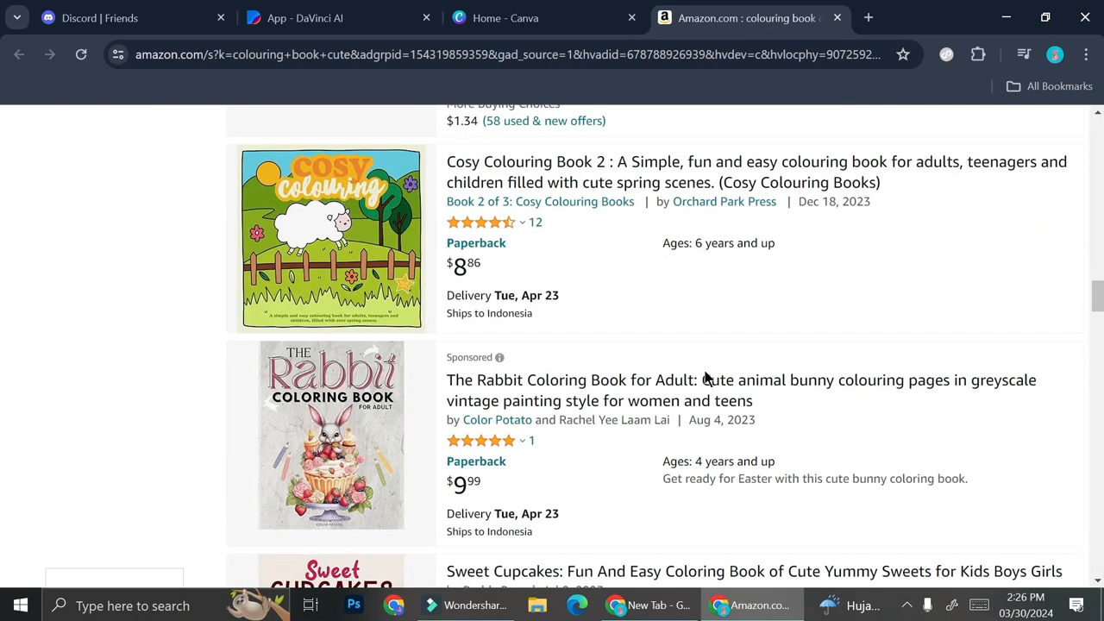
pyautogui.scroll(-3, 705, 378)
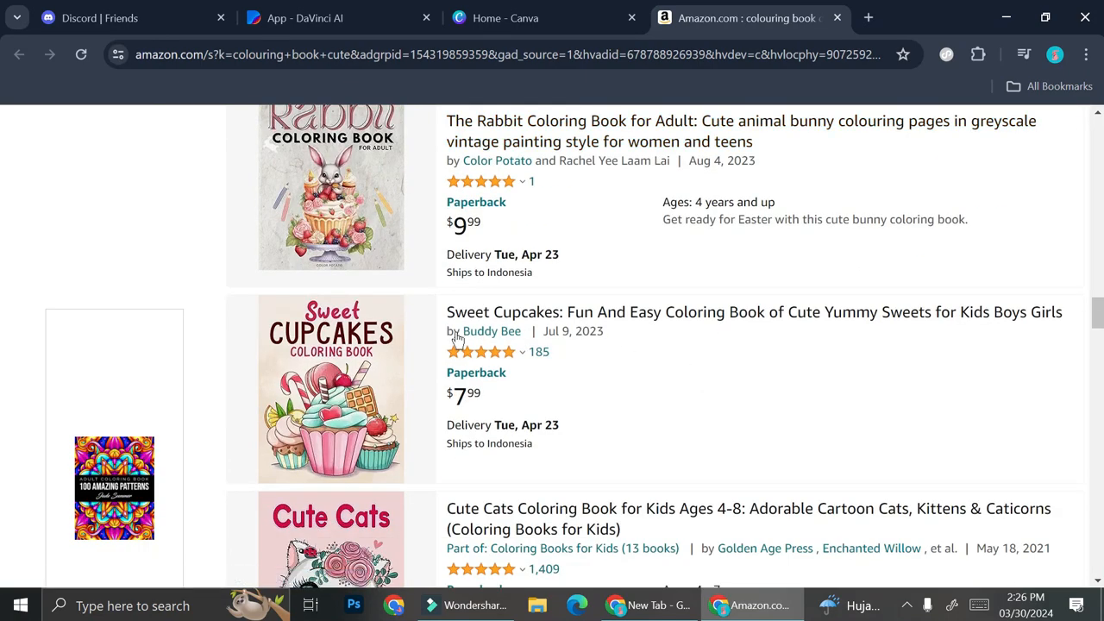
pyautogui.scroll(-4, 397, 351)
pyautogui.scroll(-3, 397, 351)
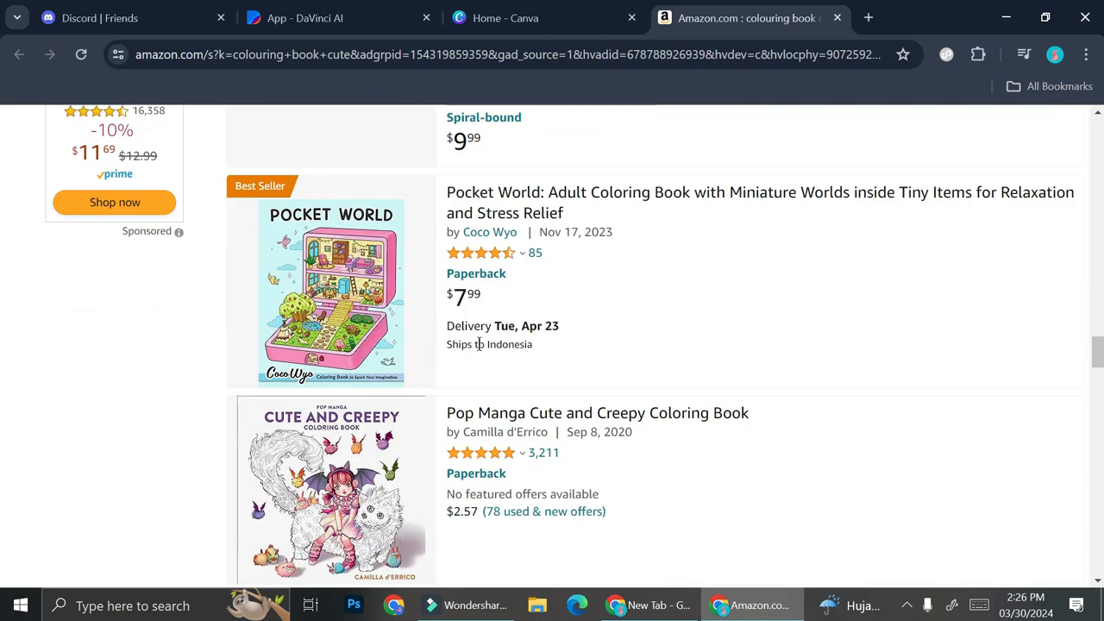
pyautogui.scroll(15, 477, 343)
pyautogui.scroll(15, 477, 343)
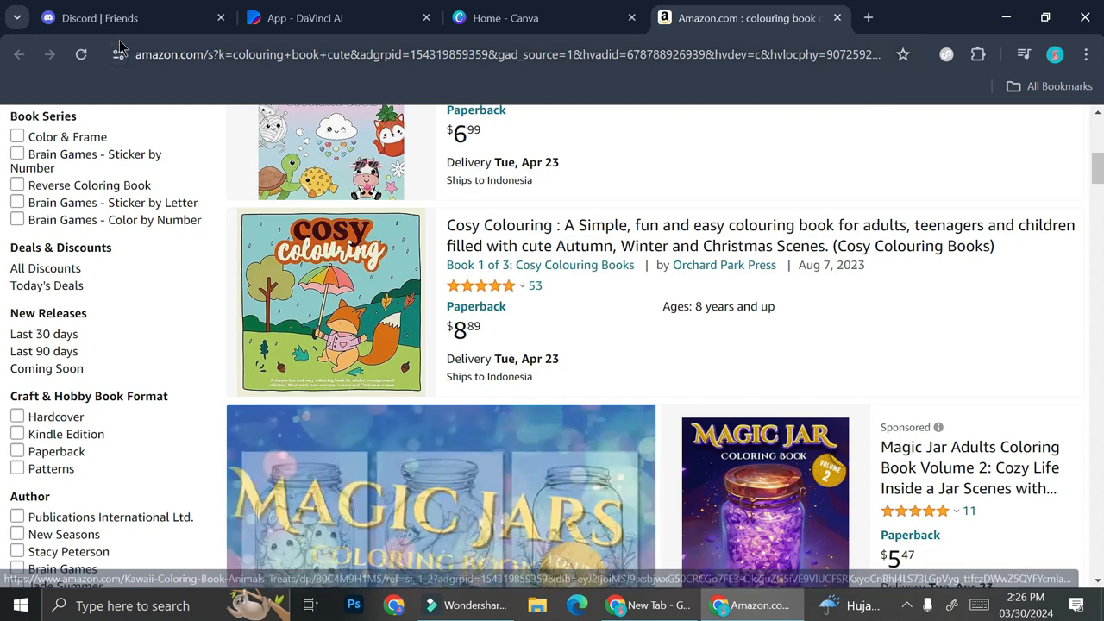
pyautogui.click(302, 18)
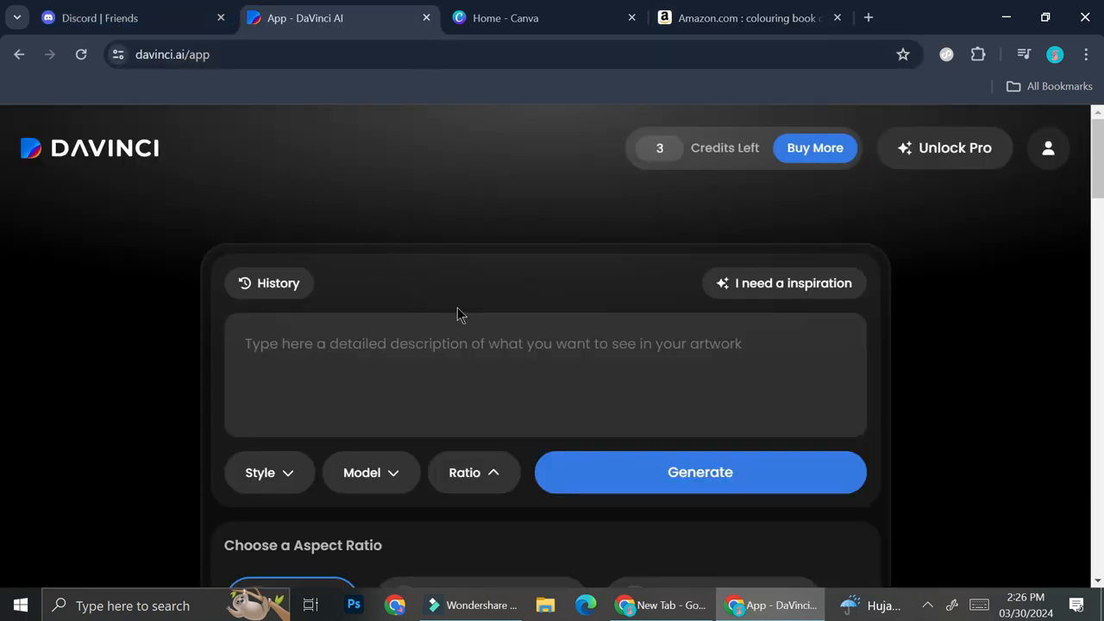
# Step: Search Discord's discoverable servers for 'midjourney' and open the official Midjourney server
pyautogui.click(98, 16)
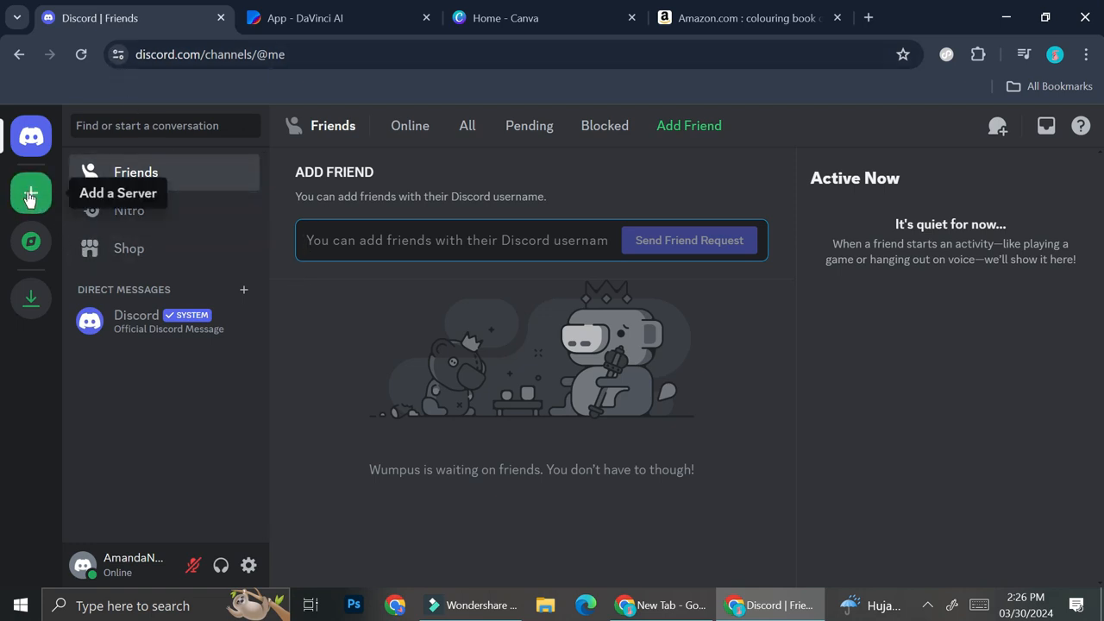
pyautogui.click(31, 242)
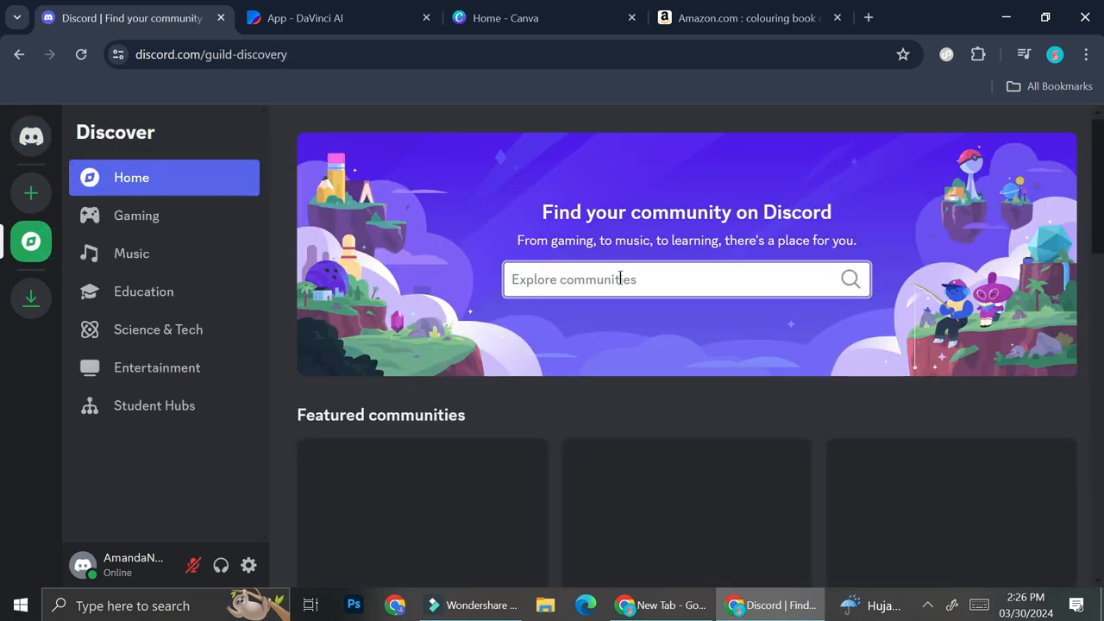
pyautogui.write('mi')
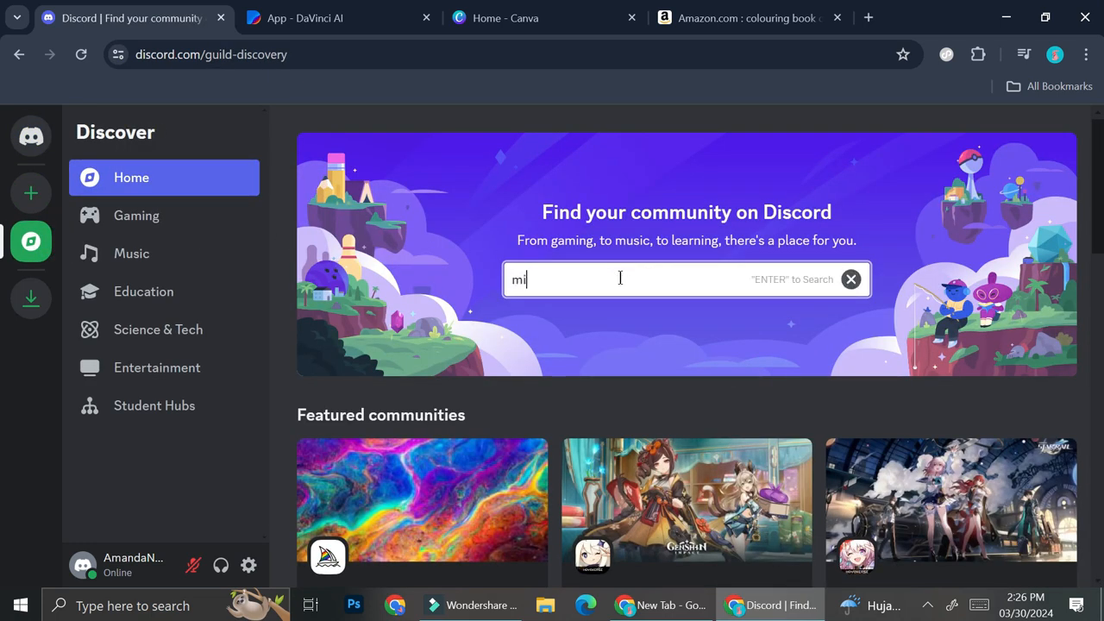
pyautogui.write('djourney')
pyautogui.press('Return')
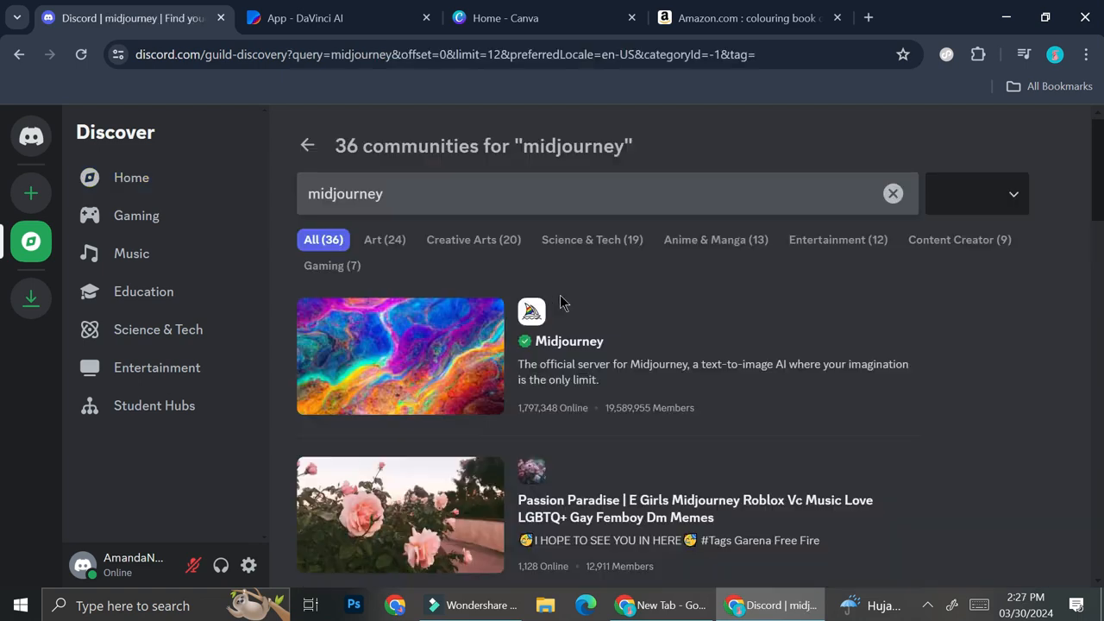
pyautogui.click(515, 359)
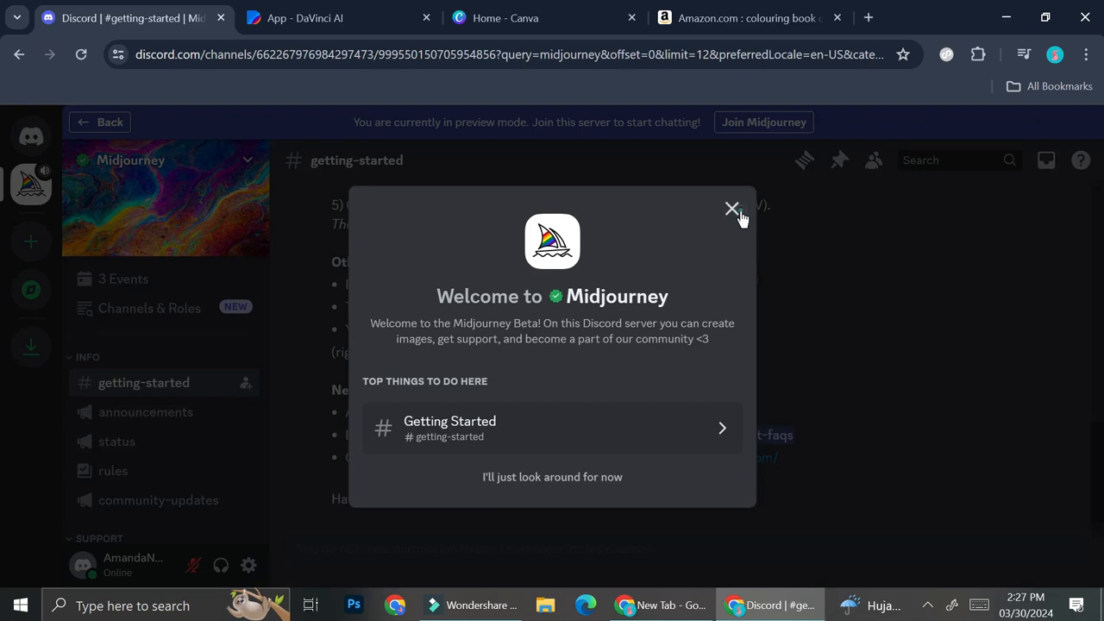
pyautogui.click(732, 210)
# Step: Read the getting-started guide and open the Midjourney membership plans page
pyautogui.scroll(10, 618, 308)
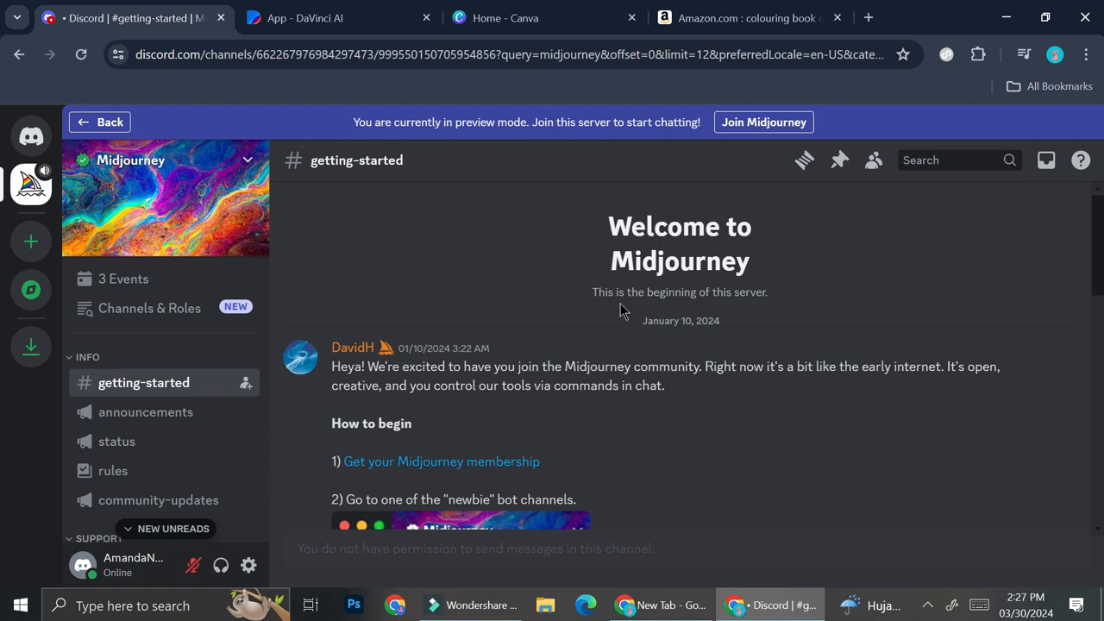
pyautogui.scroll(-5, 619, 311)
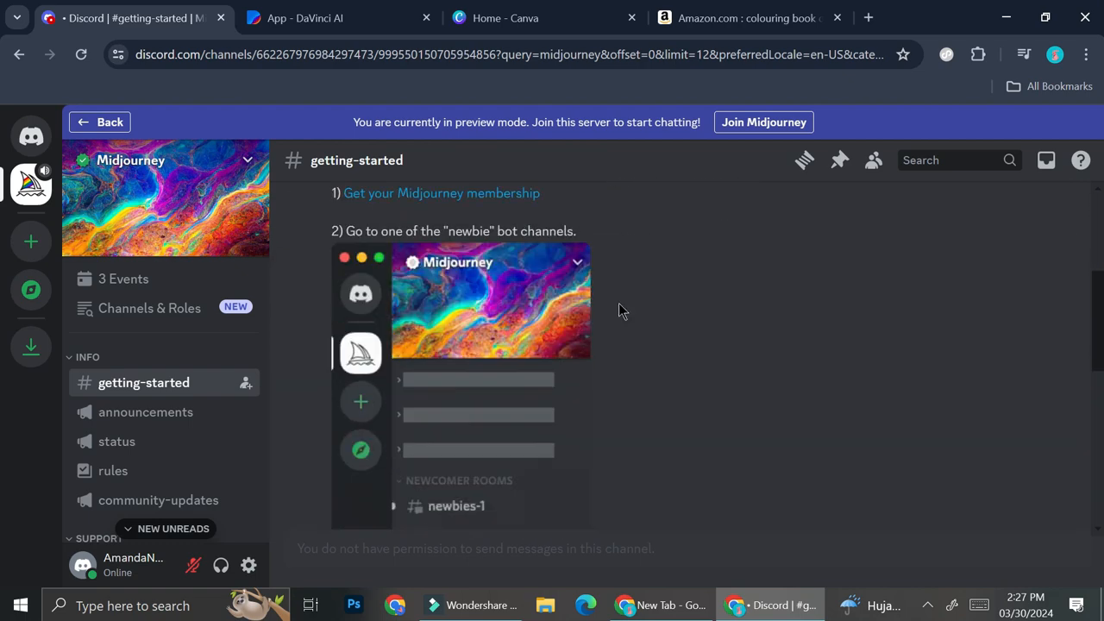
pyautogui.scroll(-7, 579, 306)
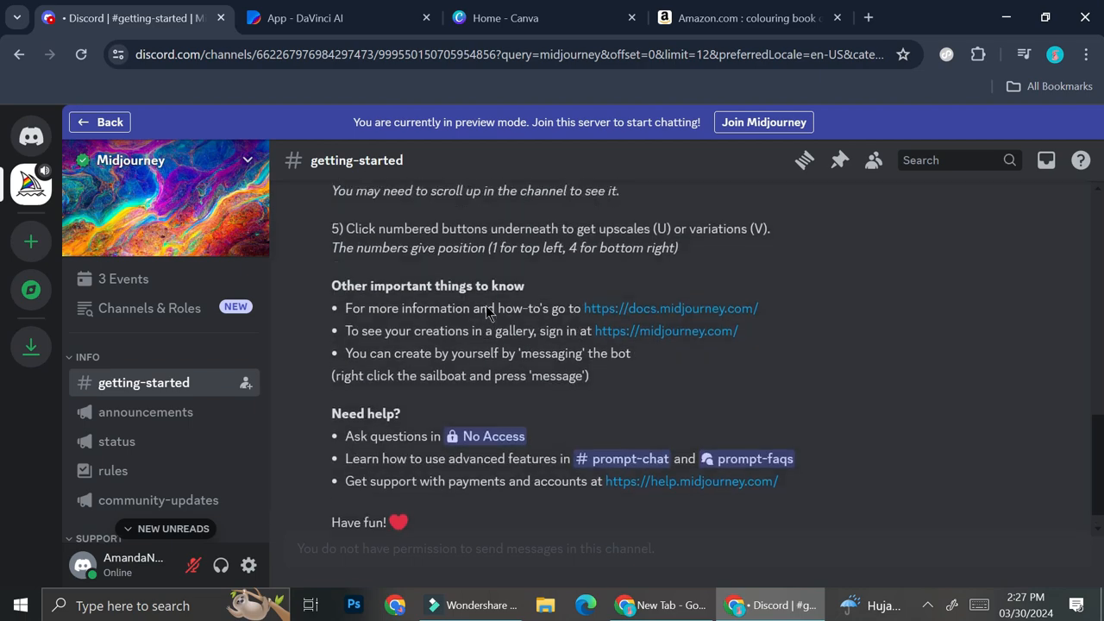
pyautogui.scroll(8, 483, 310)
pyautogui.scroll(3, 482, 314)
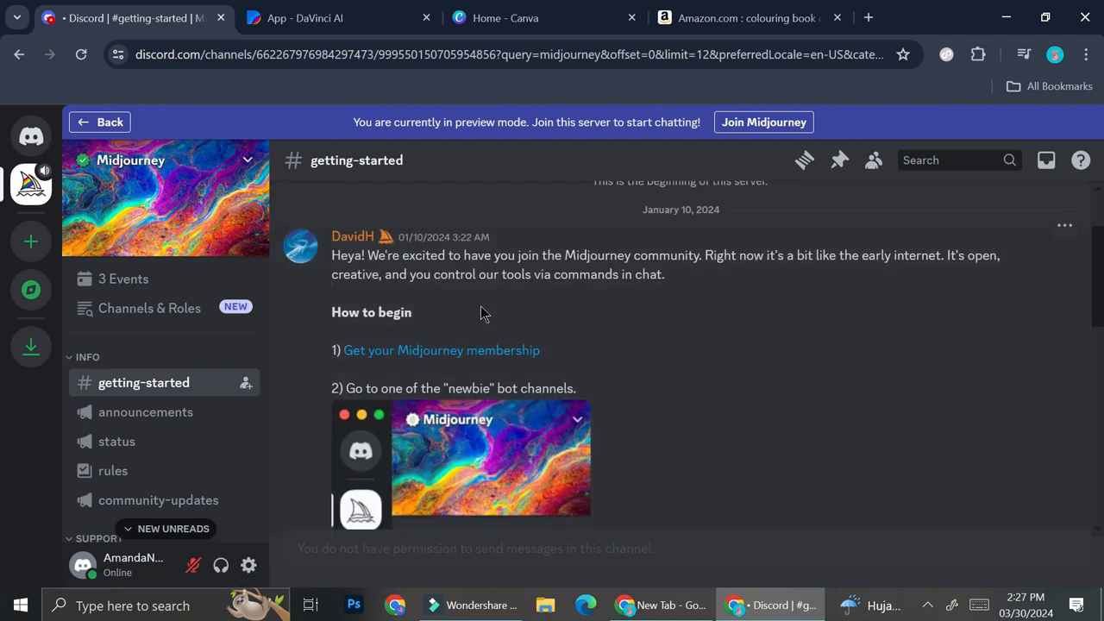
pyautogui.click(473, 353)
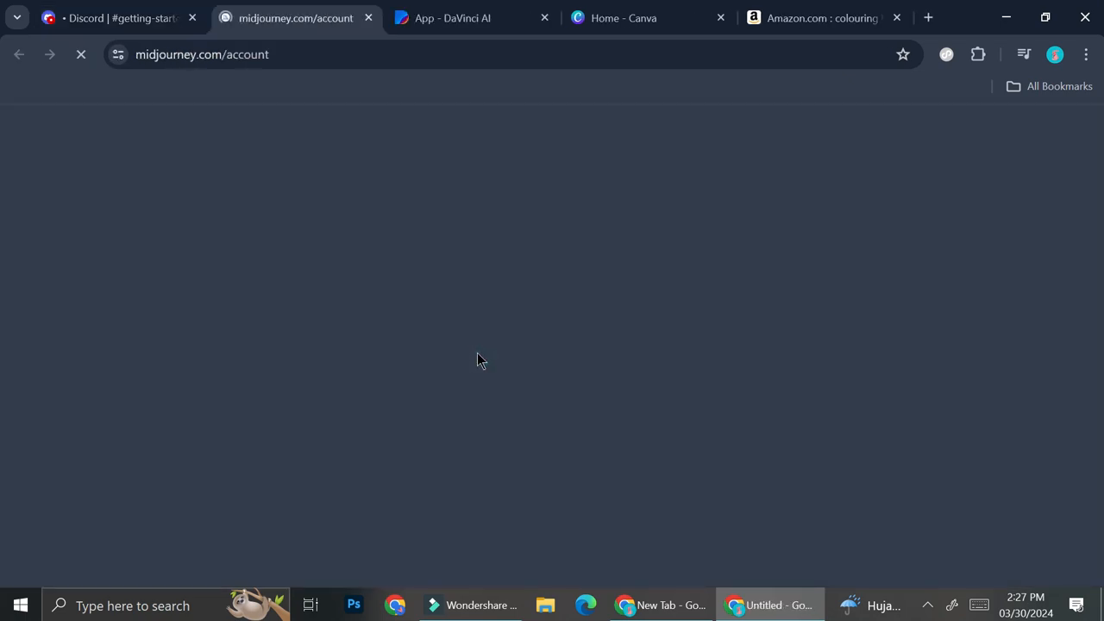
pyautogui.scroll(-5, 468, 353)
pyautogui.scroll(7, 444, 315)
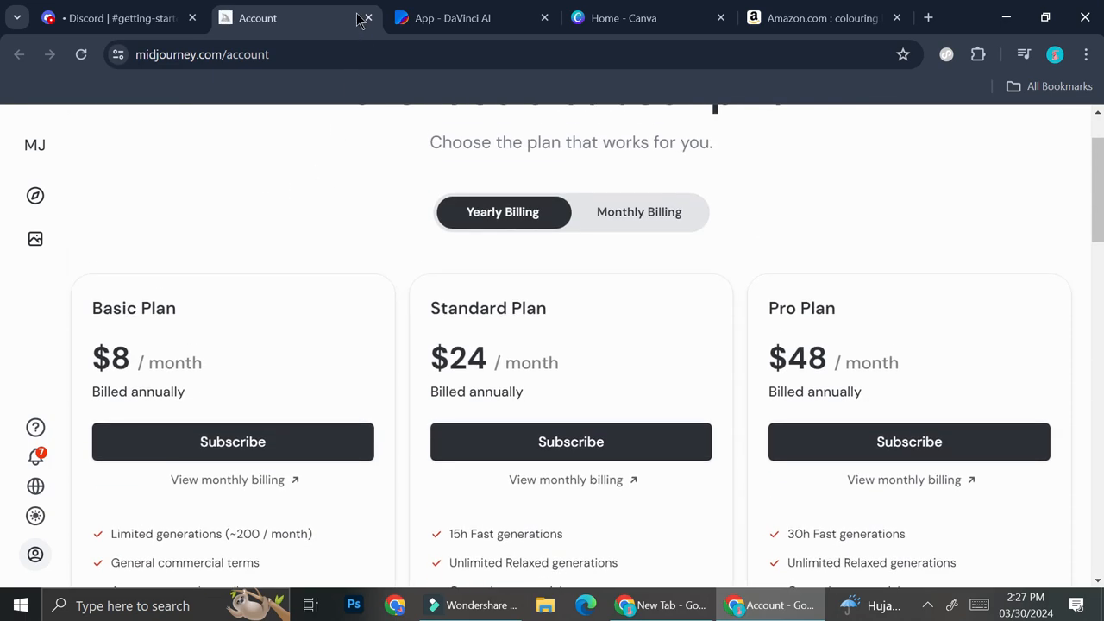
# Step: Close the Midjourney and Discord tabs and enter the prompt 'flower mandala coloring page' in DaVinci AI
pyautogui.click(368, 18)
pyautogui.click(191, 17)
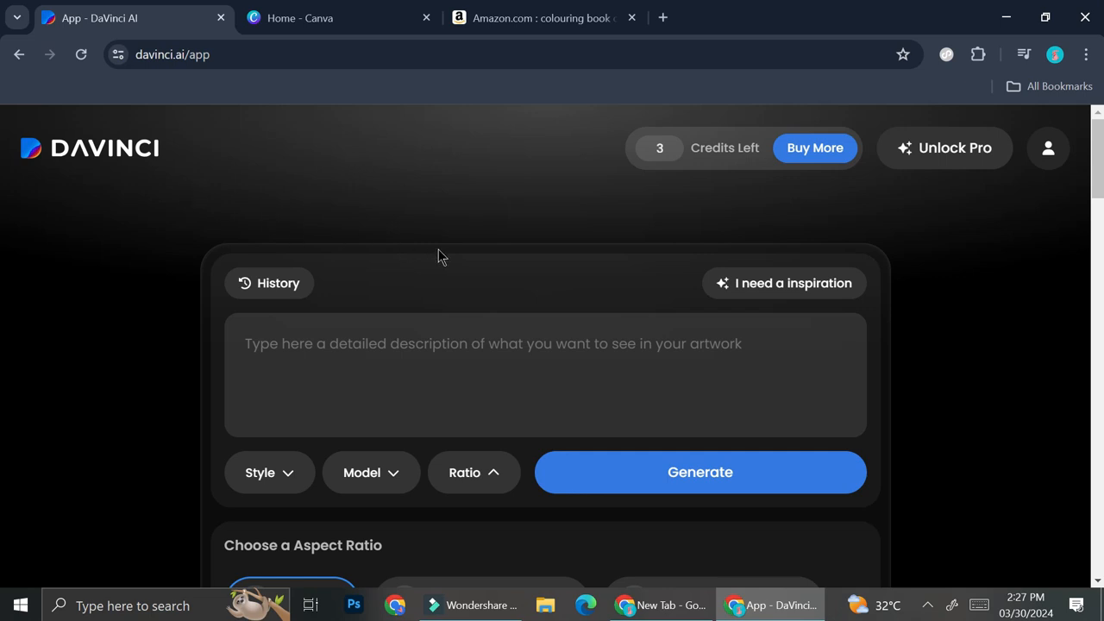
pyautogui.click(427, 352)
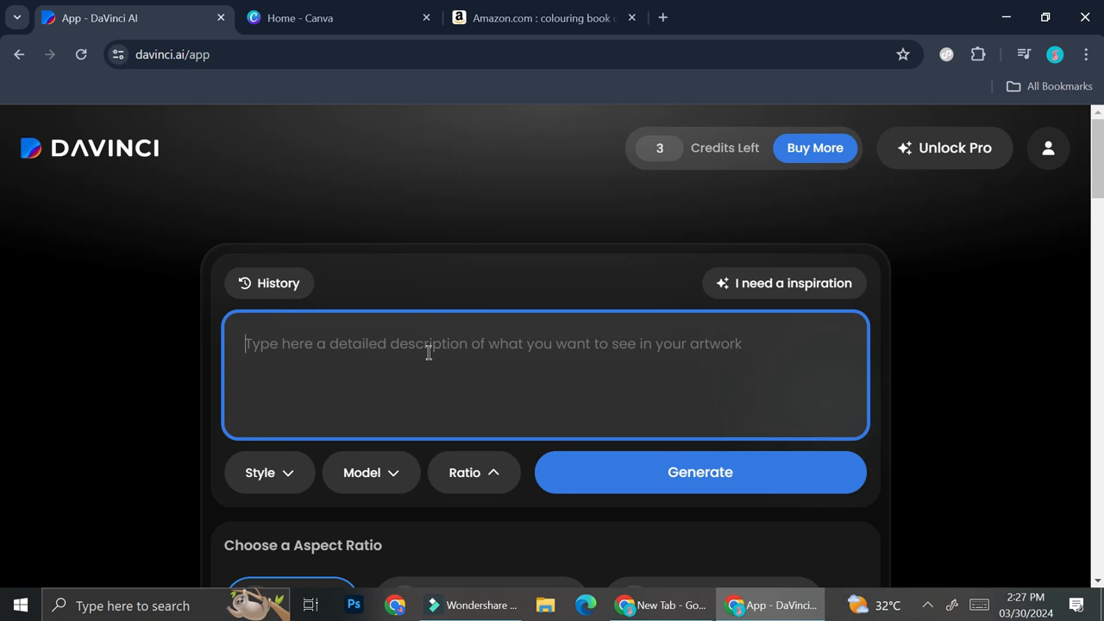
pyautogui.write('mandala co')
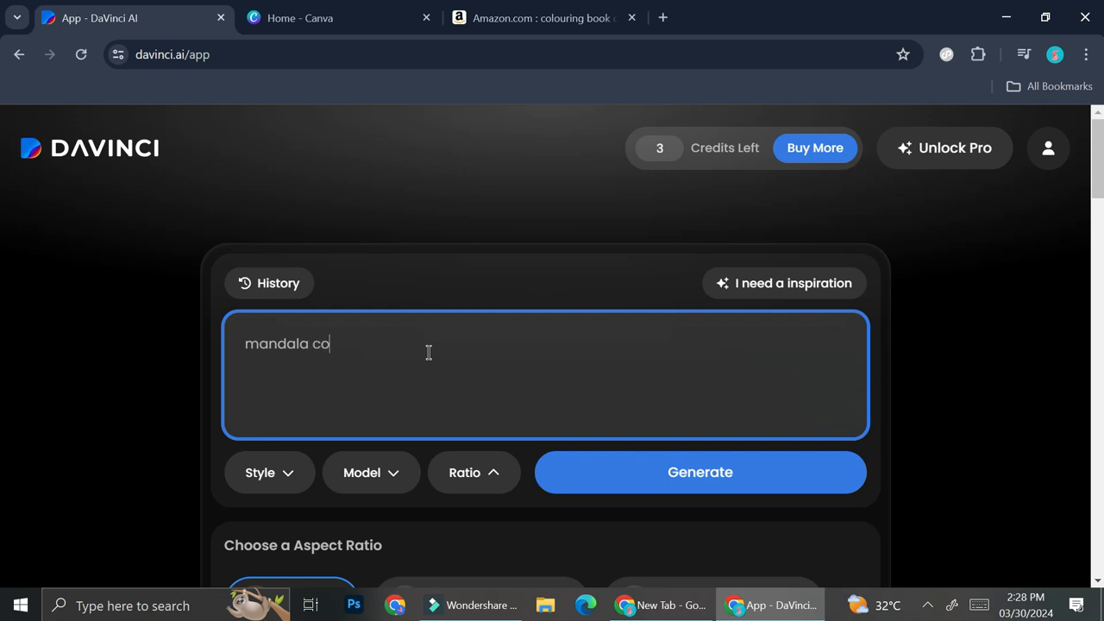
pyautogui.write('loring page')
pyautogui.click(246, 343)
pyautogui.write('low')
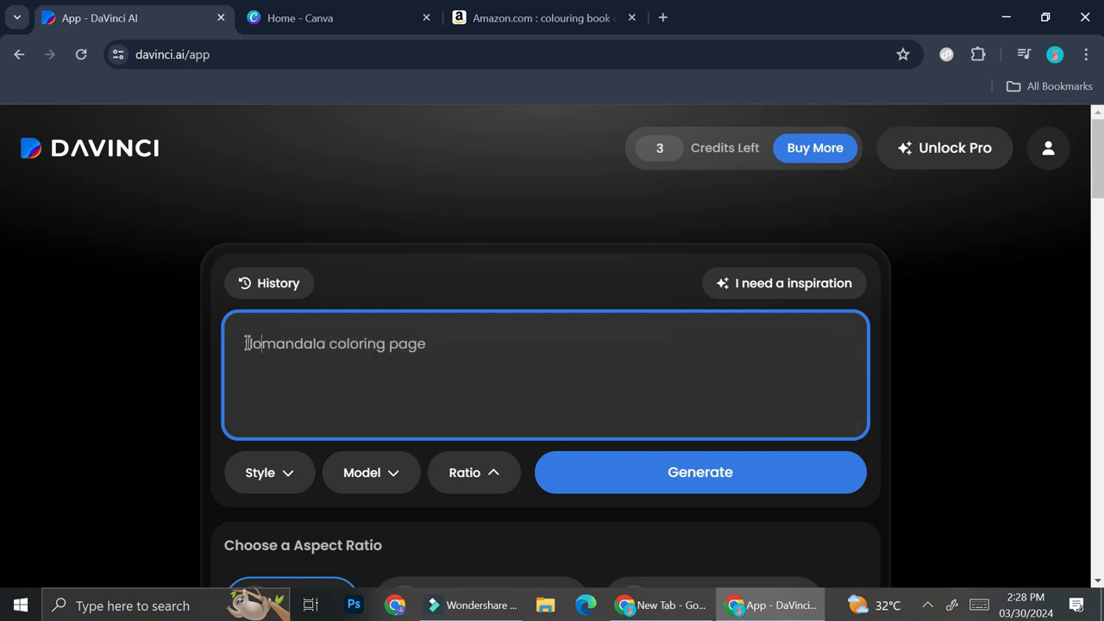
pyautogui.write('er')
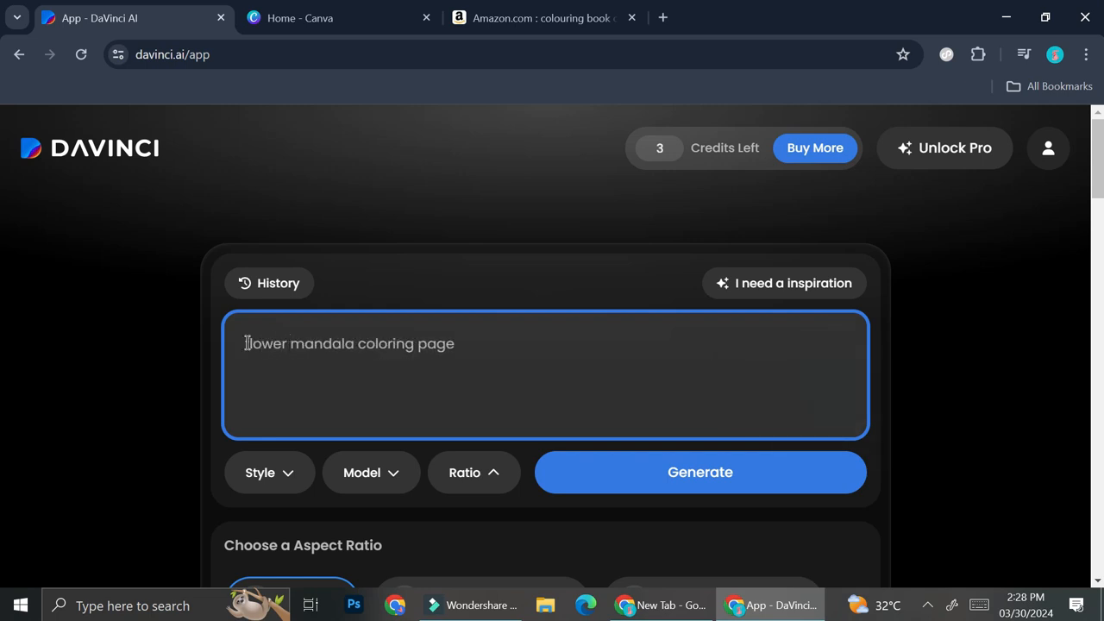
# Step: Choose the Tattoo Art style
pyautogui.click(270, 495)
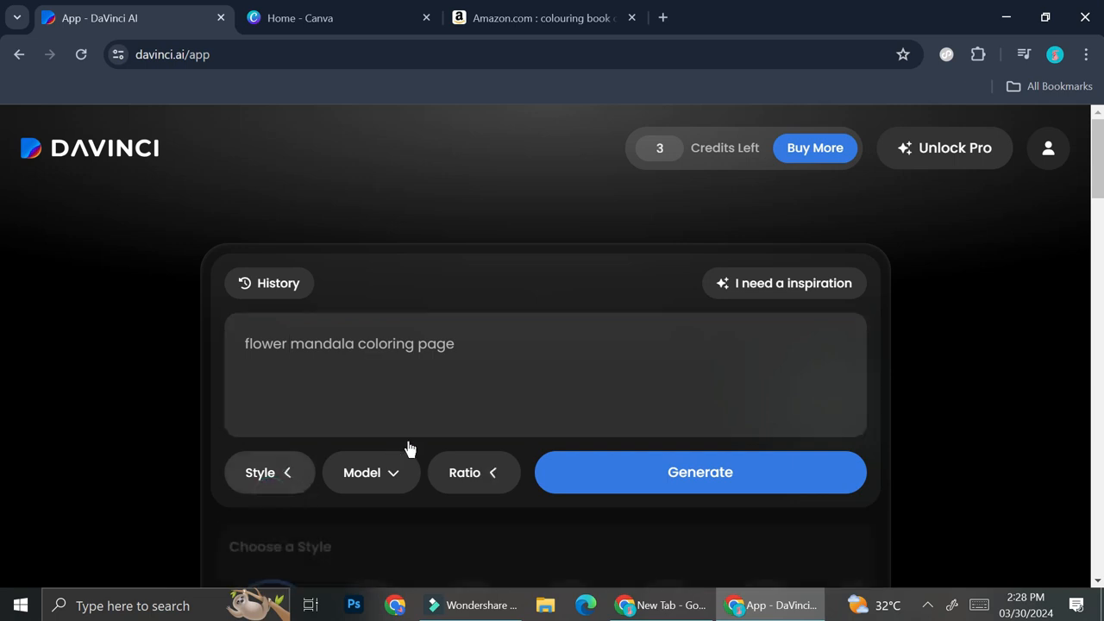
pyautogui.scroll(-2, 410, 446)
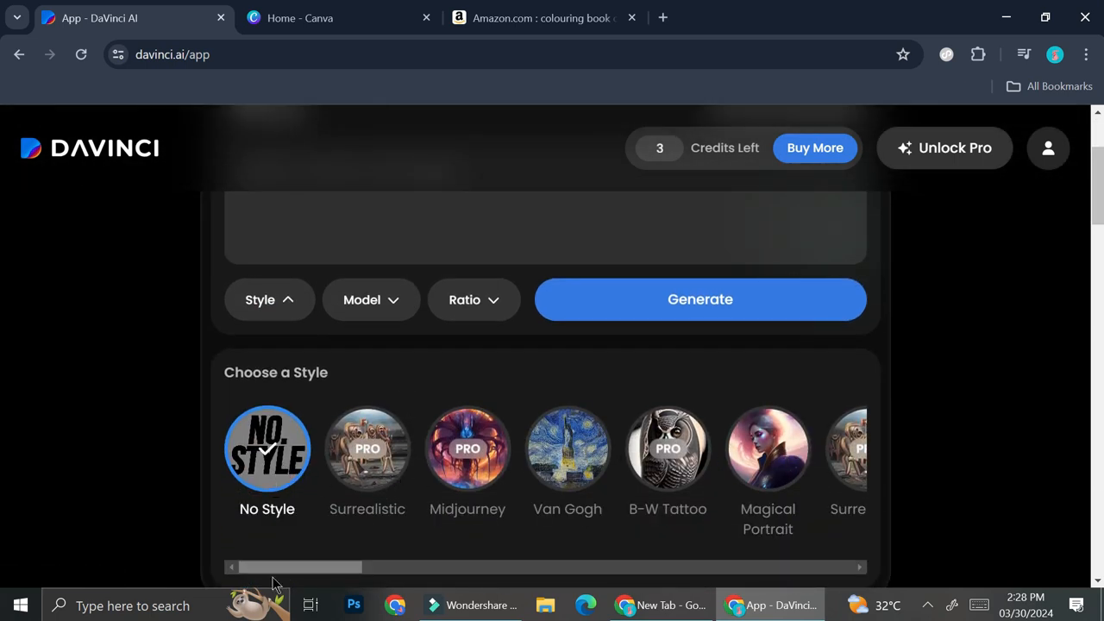
pyautogui.moveTo(337, 569); pyautogui.dragTo(484, 563)
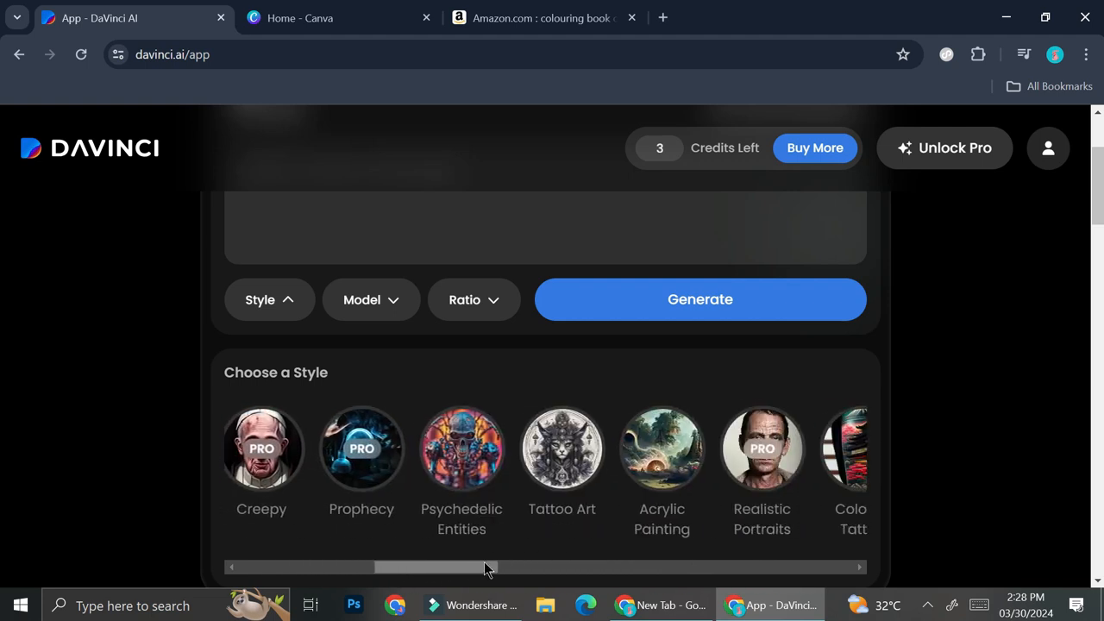
pyautogui.click(554, 466)
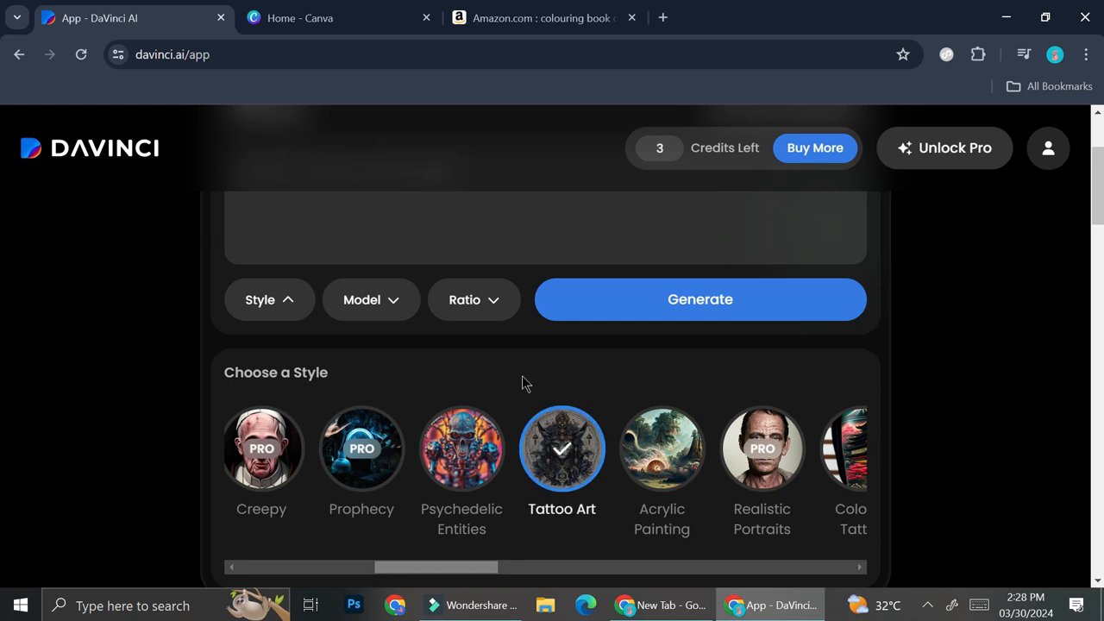
pyautogui.scroll(2, 497, 400)
# Step: Append 'white background' to the prompt and set the model to Midjourney
pyautogui.click(458, 344)
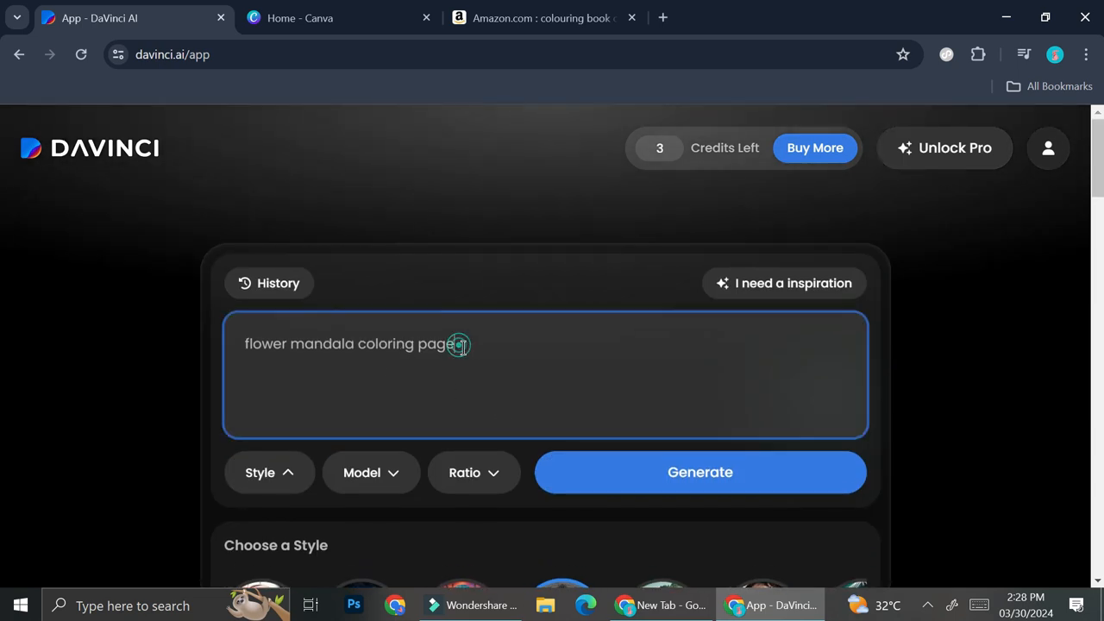
pyautogui.write('white background')
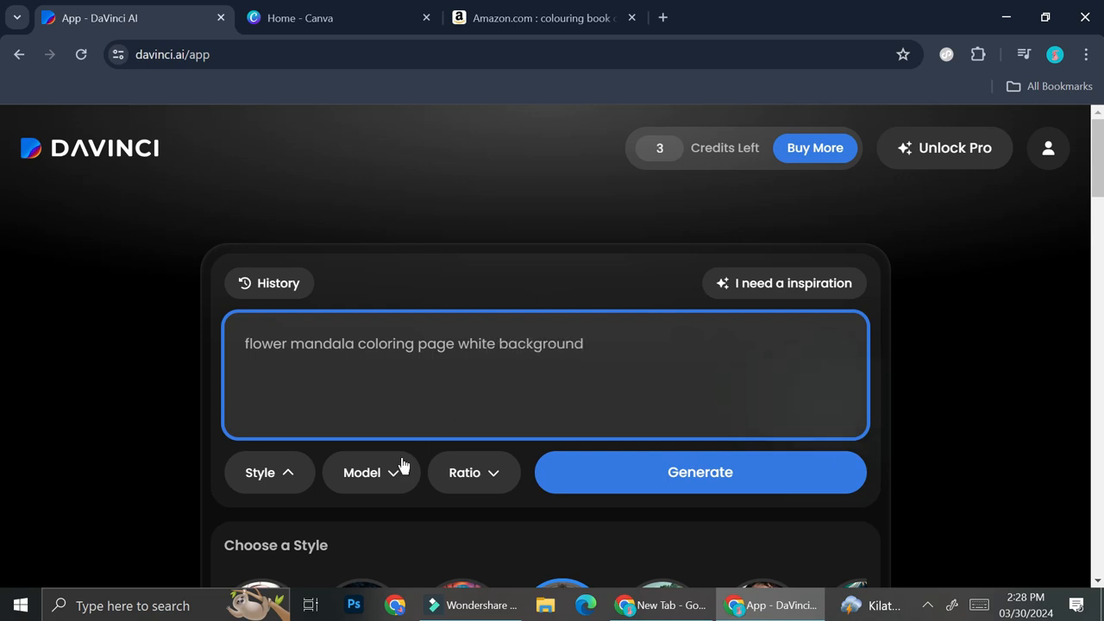
pyautogui.click(394, 493)
pyautogui.scroll(-1, 400, 501)
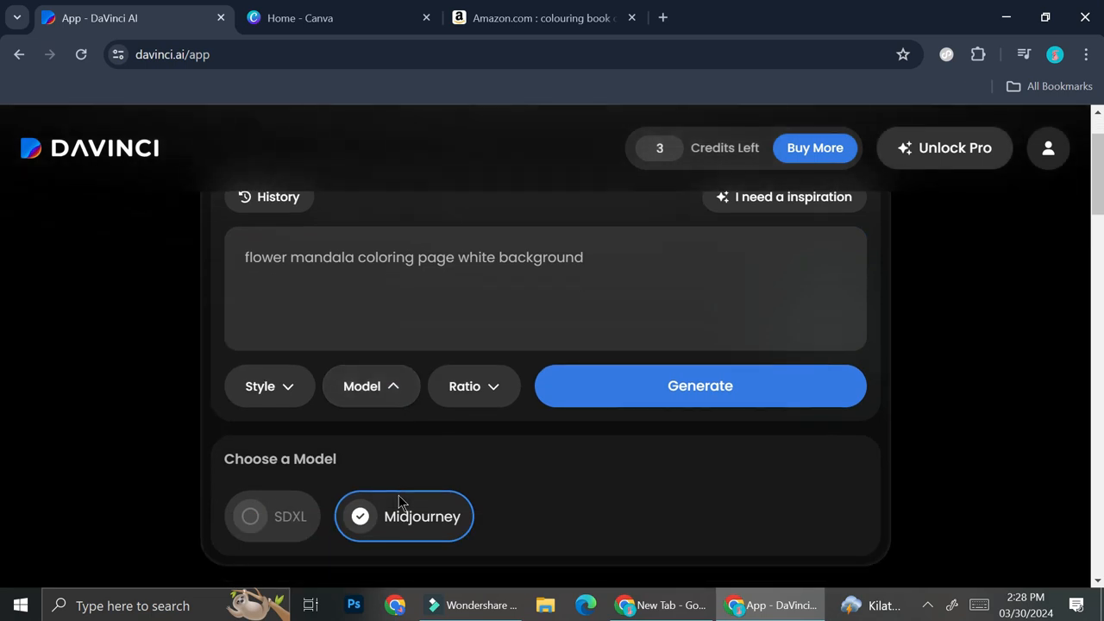
pyautogui.click(285, 517)
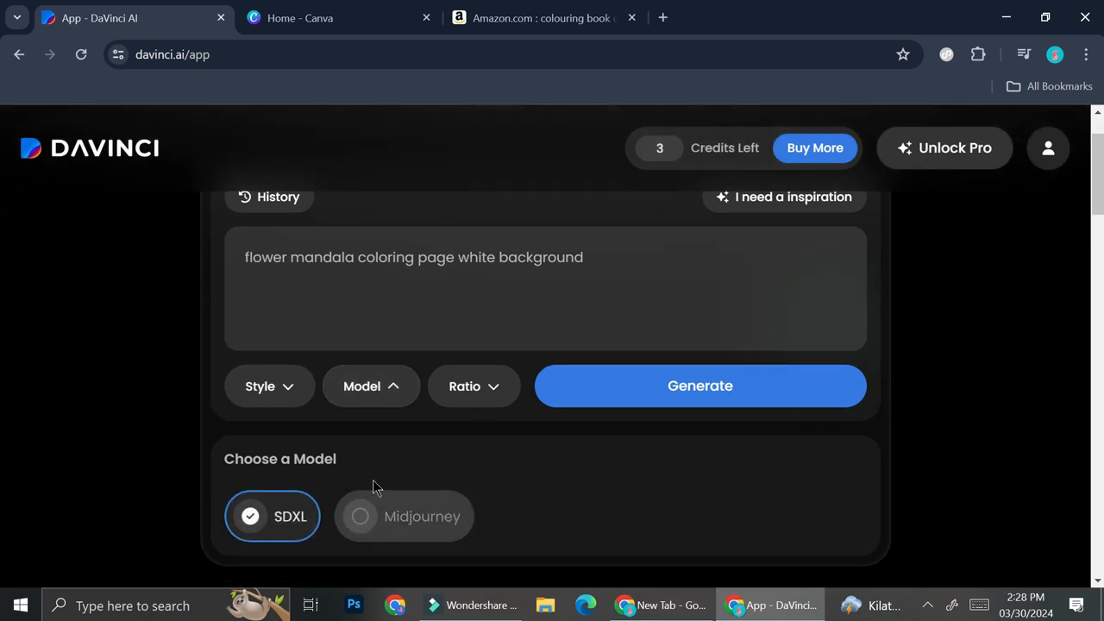
pyautogui.click(405, 529)
pyautogui.scroll(-1, 451, 508)
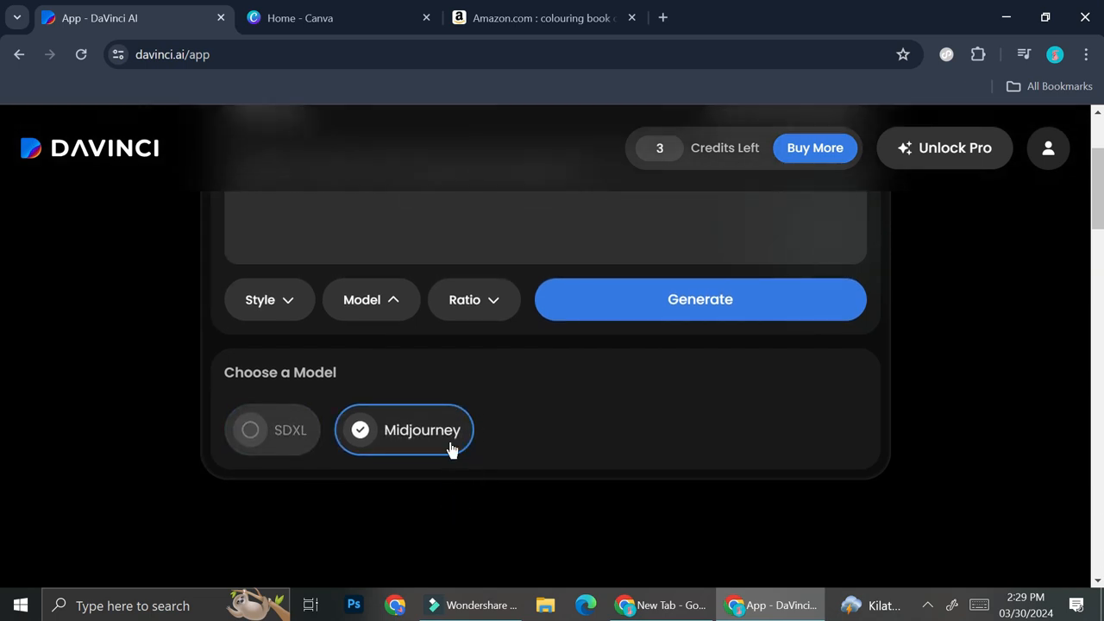
pyautogui.click(490, 301)
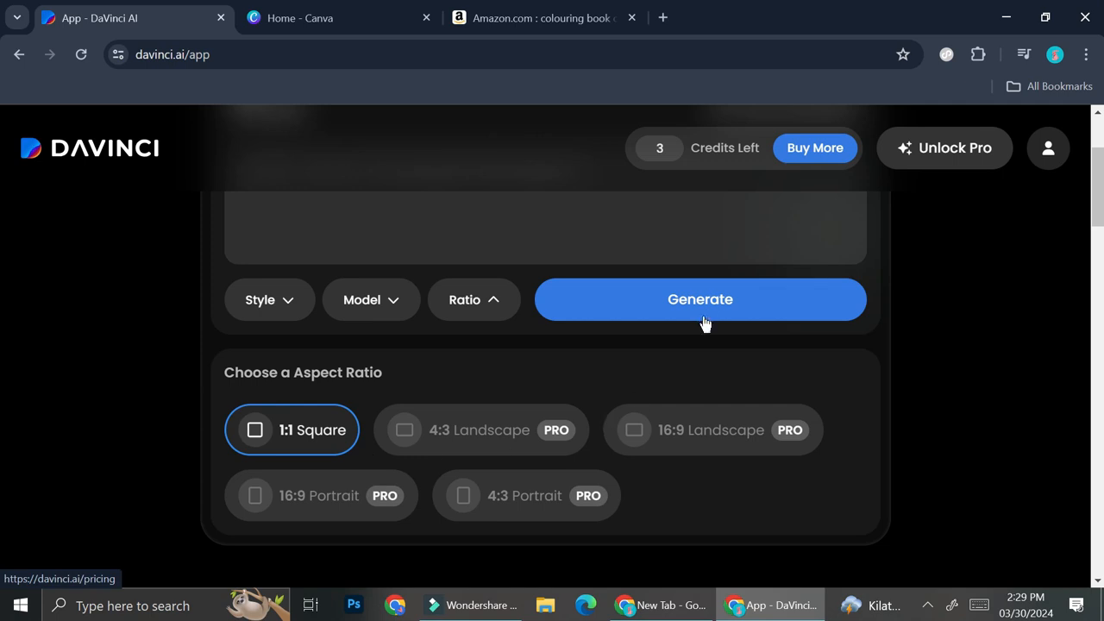
# Step: Generate the mandala images and save the first result to Downloads as 47501804.jpeg
pyautogui.click(706, 302)
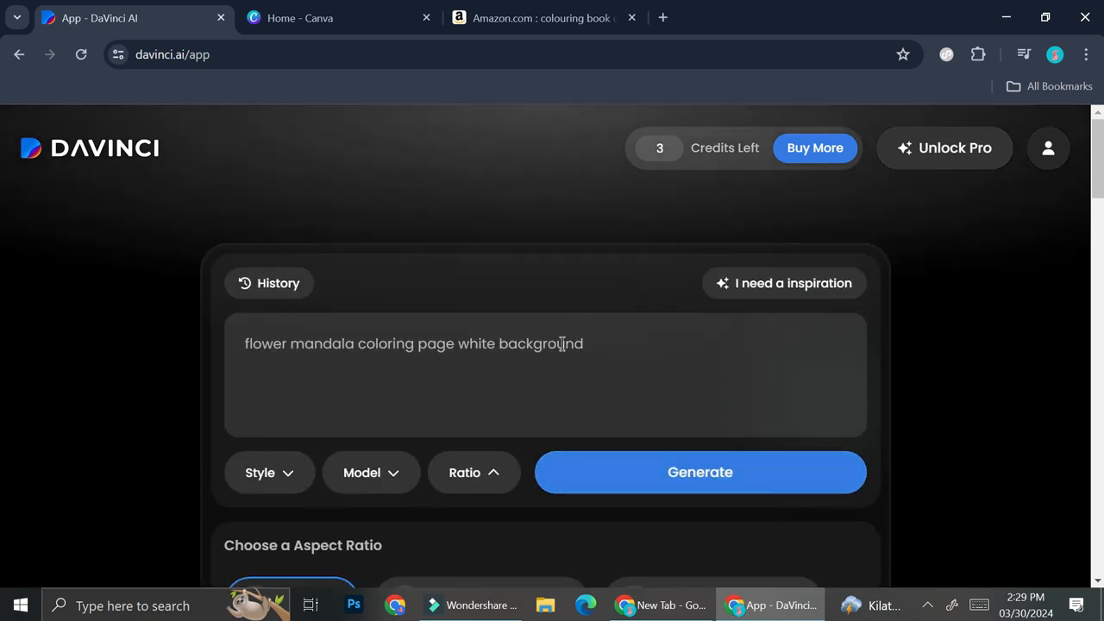
pyautogui.click(705, 472)
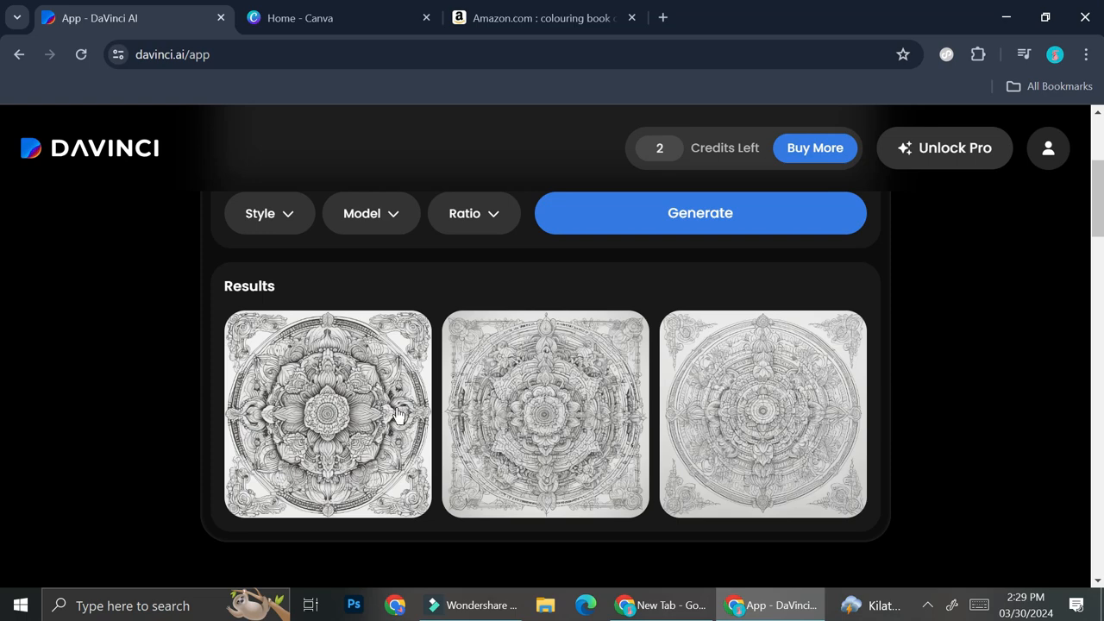
pyautogui.rightClick(393, 350)
pyautogui.click(439, 399)
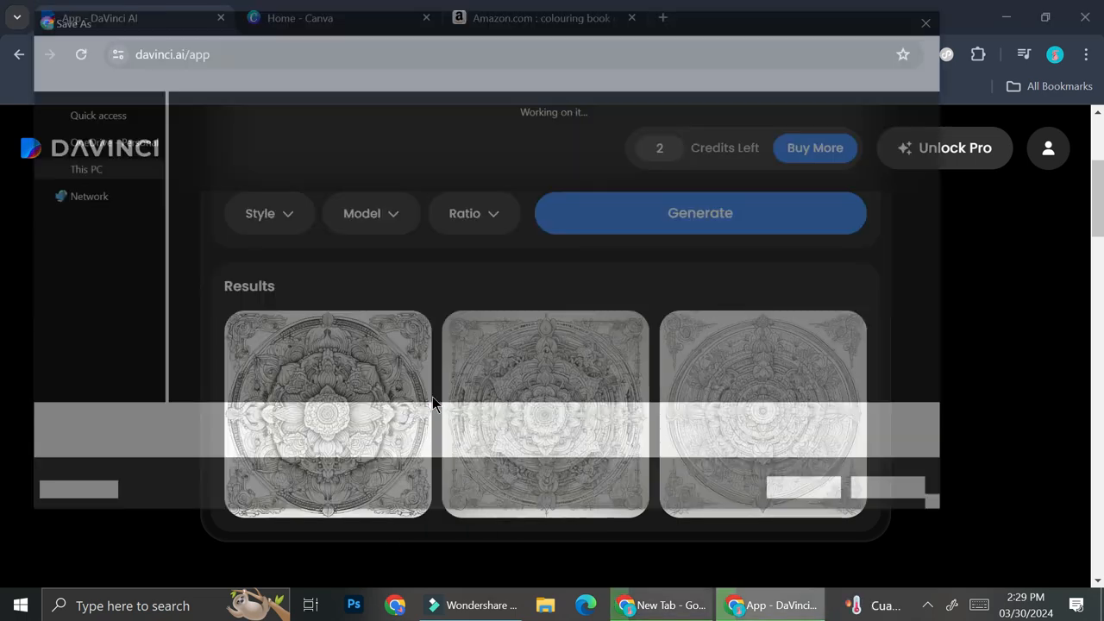
pyautogui.click(804, 494)
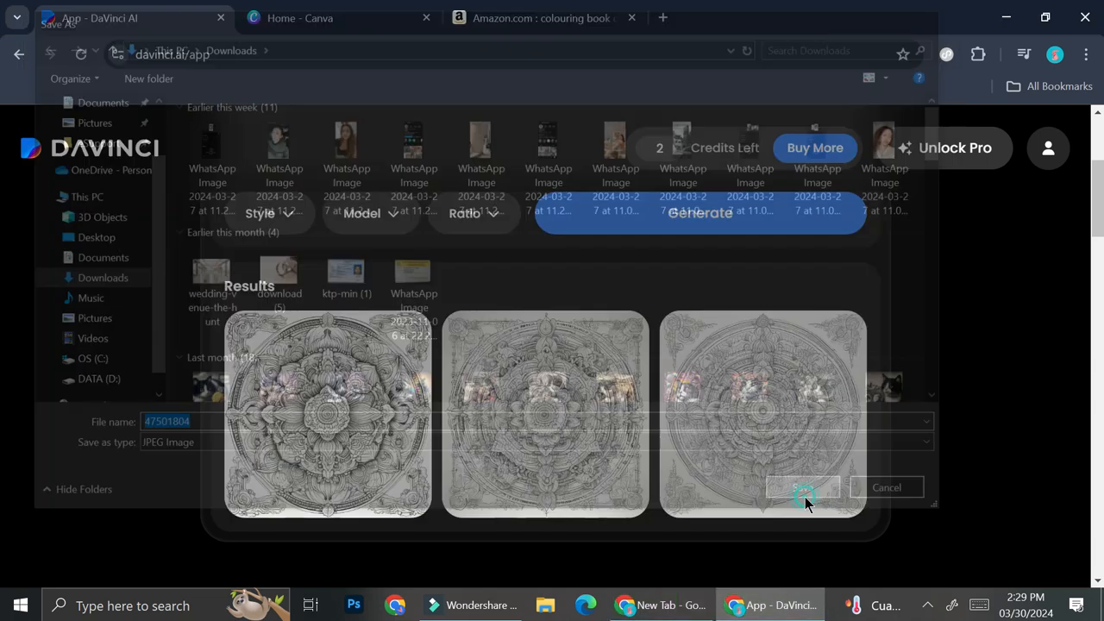
pyautogui.scroll(2, 615, 438)
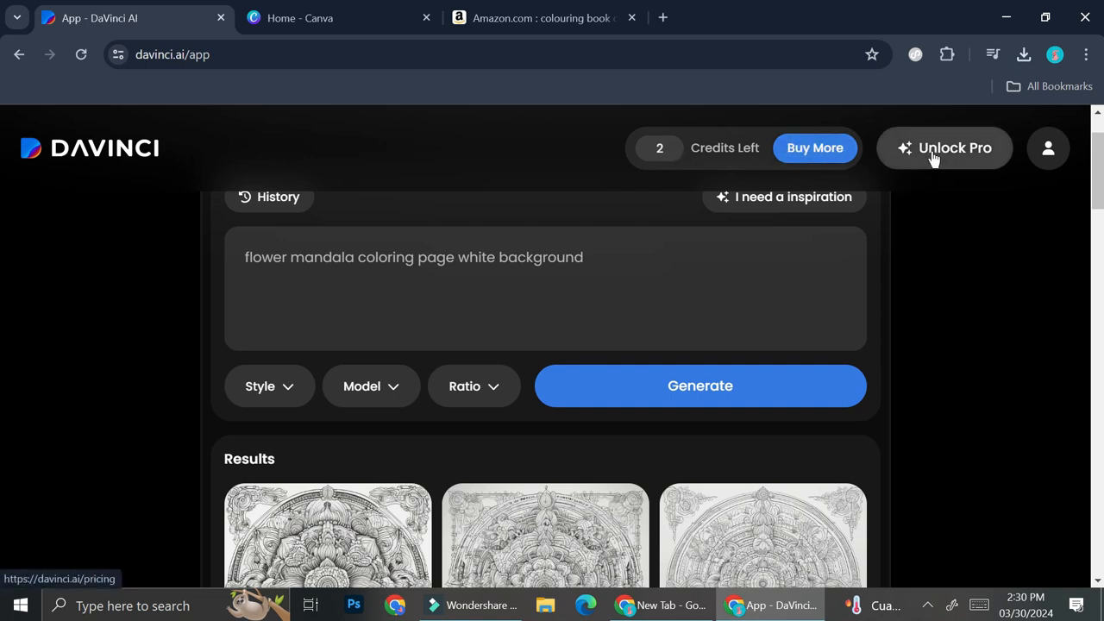
pyautogui.scroll(-2, 382, 428)
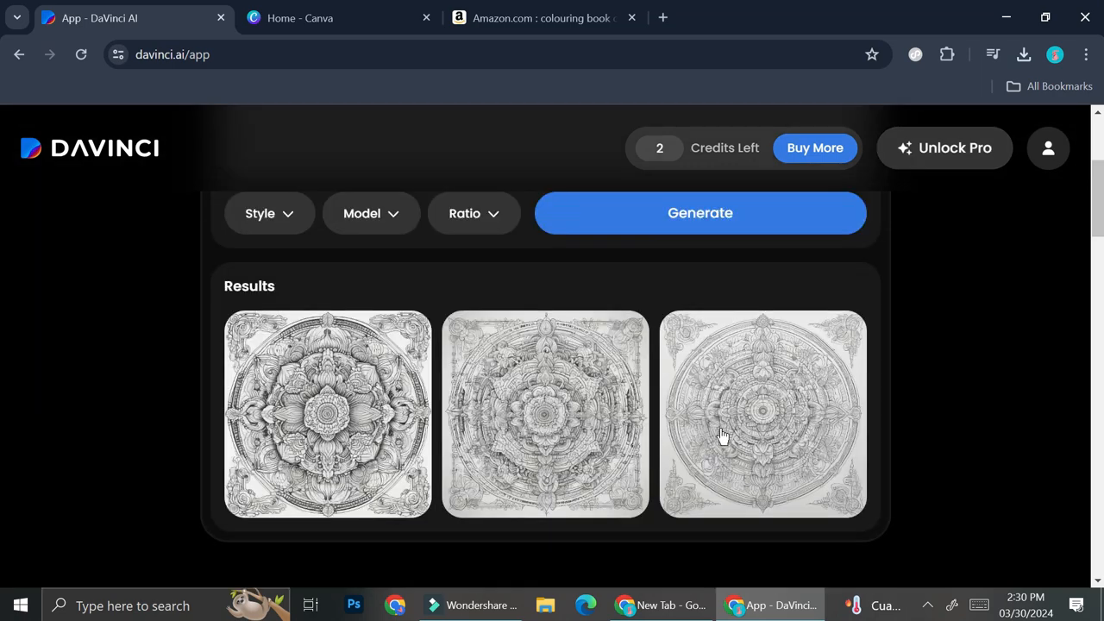
# Step: Open 47501804.jpeg from Downloads in Photos, zoom into the central flower, then return to Chrome
pyautogui.click(548, 614)
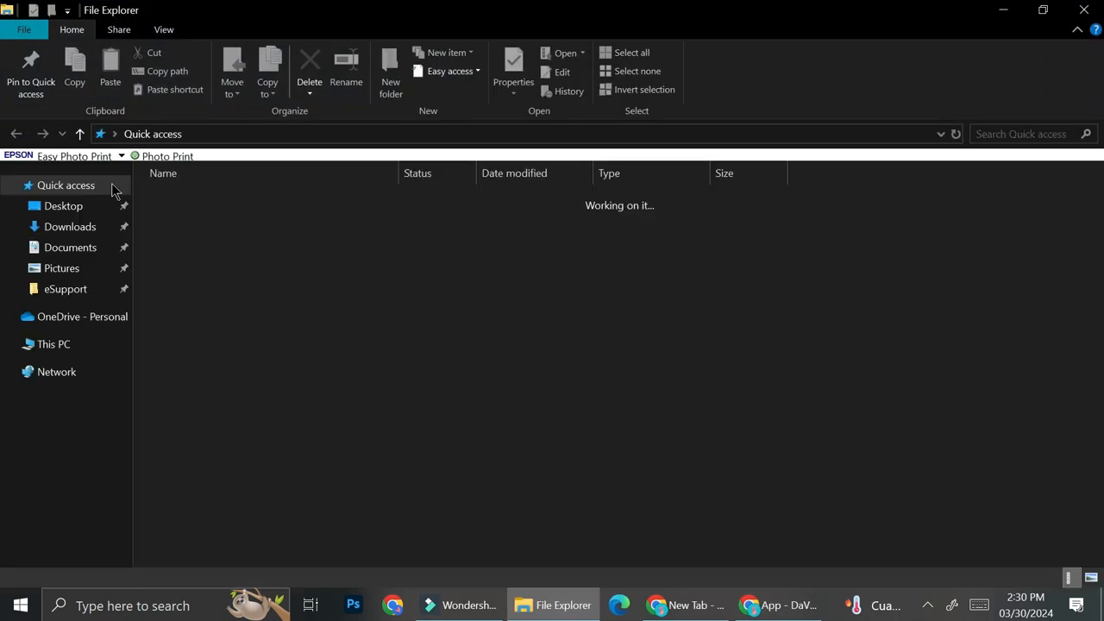
pyautogui.click(70, 226)
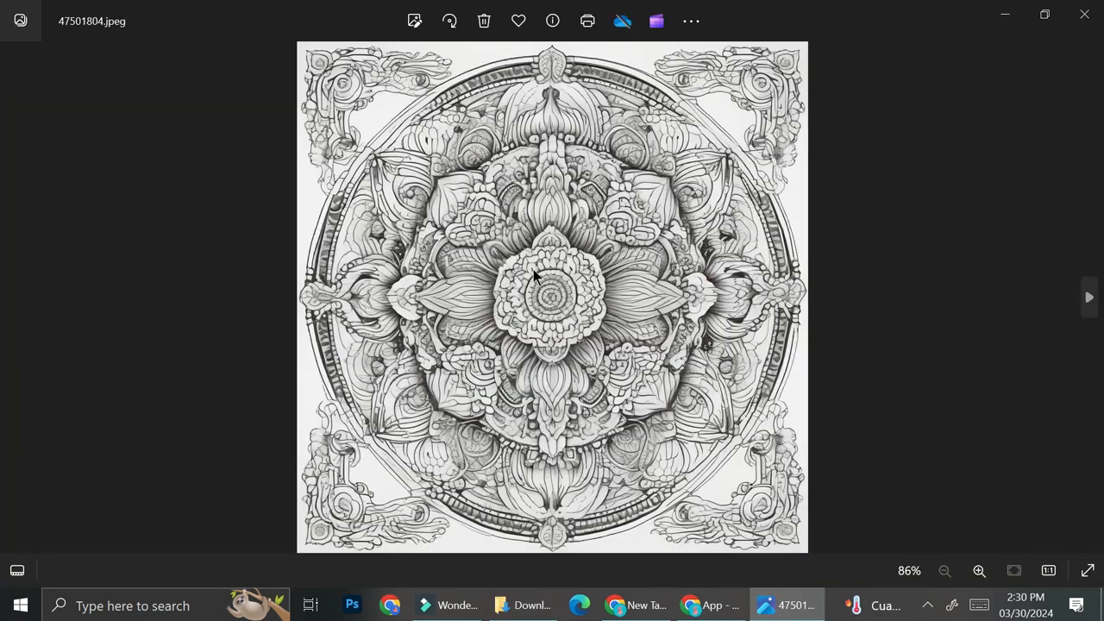
pyautogui.scroll(4, 522, 231)
pyautogui.moveTo(525, 192); pyautogui.dragTo(529, 98)
pyautogui.moveTo(533, 236); pyautogui.dragTo(596, 60)
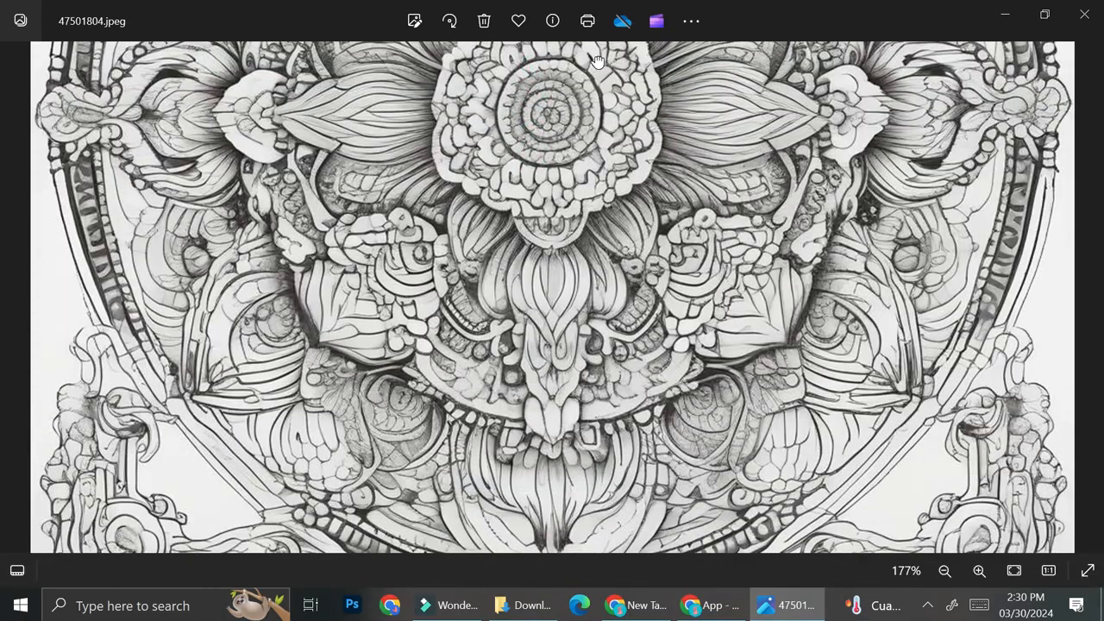
pyautogui.scroll(-4, 595, 60)
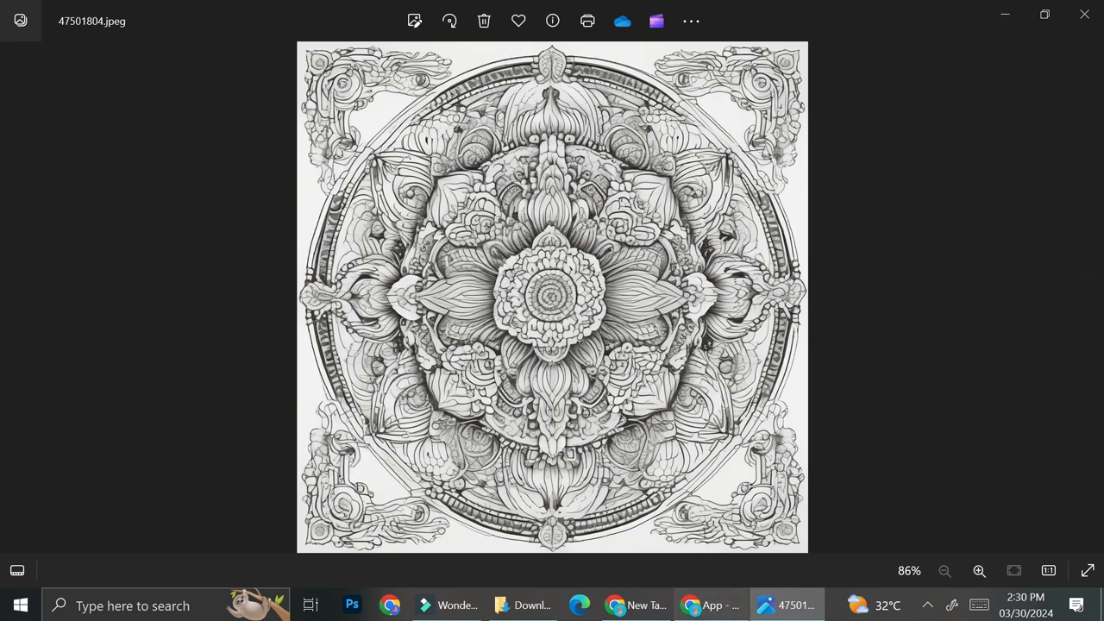
pyautogui.click(710, 604)
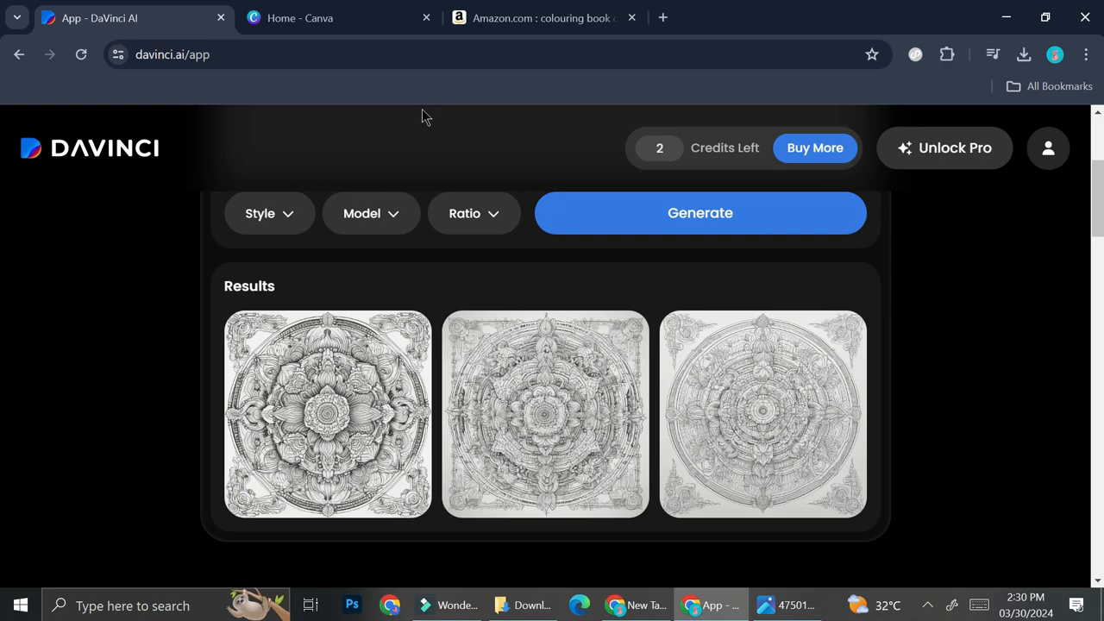
# Step: Switch to Canva, close the Amazon tab, and create a blank A4 document
pyautogui.click(366, 18)
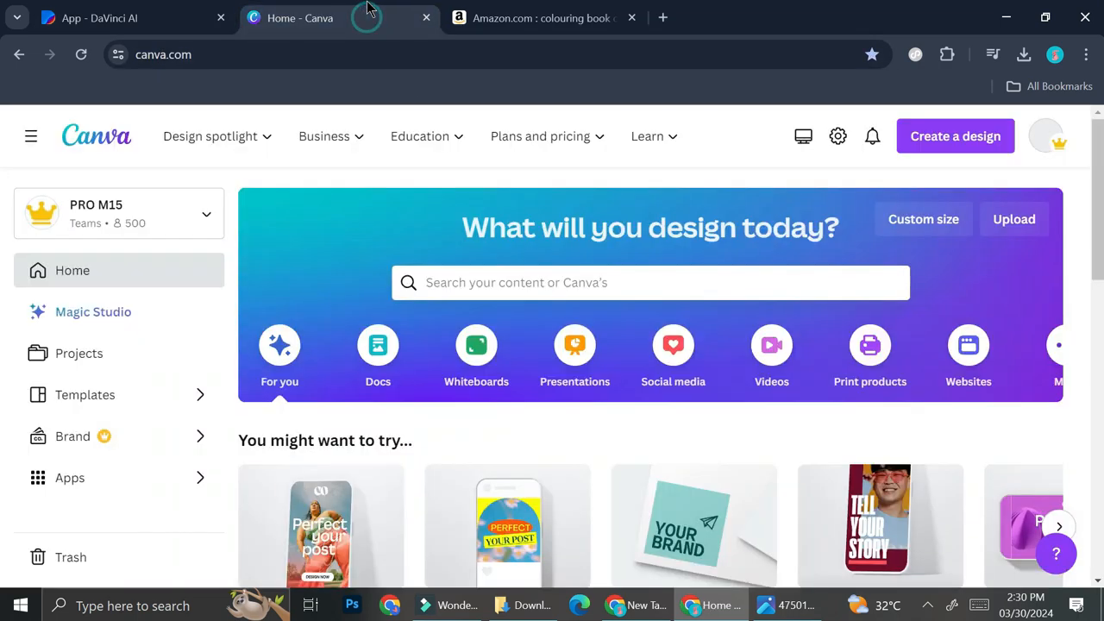
pyautogui.click(630, 18)
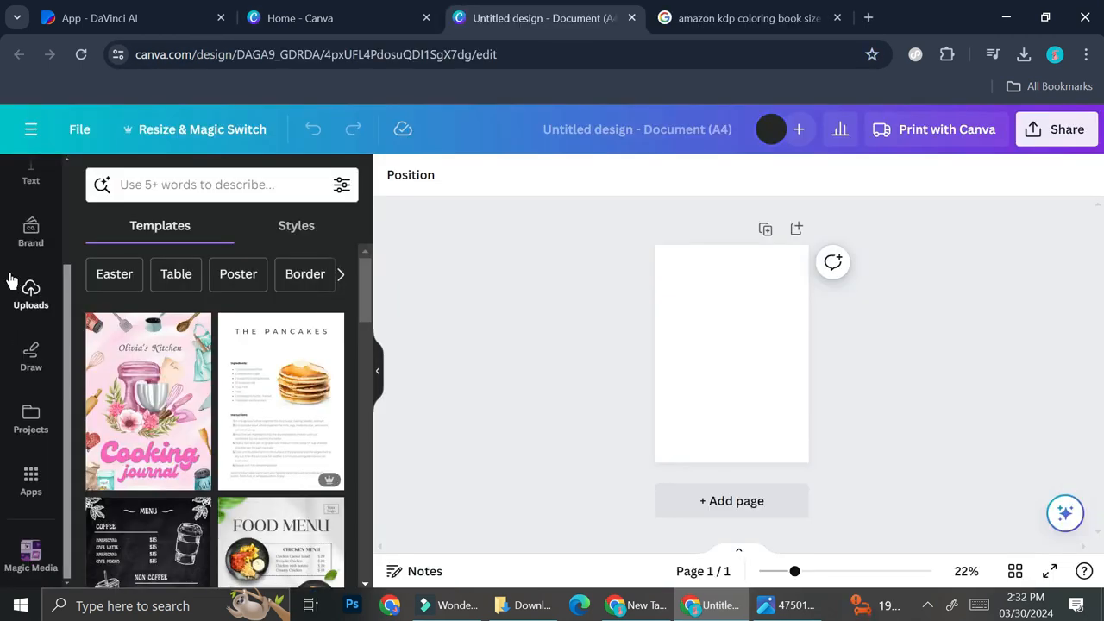
pyautogui.scroll(3, 22, 250)
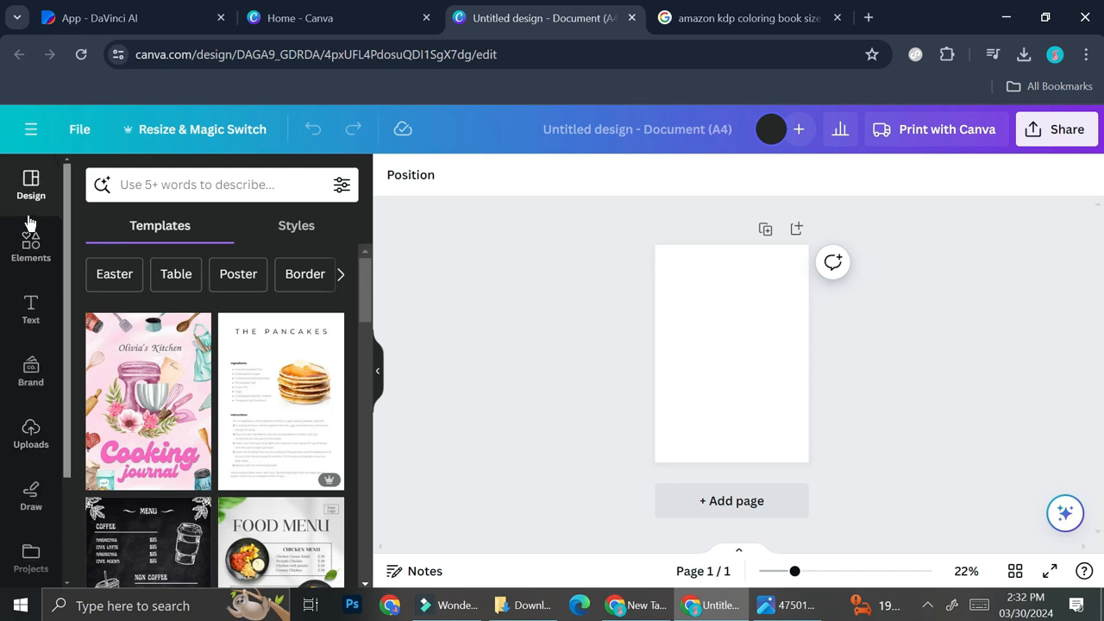
pyautogui.scroll(-1, 29, 222)
pyautogui.scroll(-2, 28, 223)
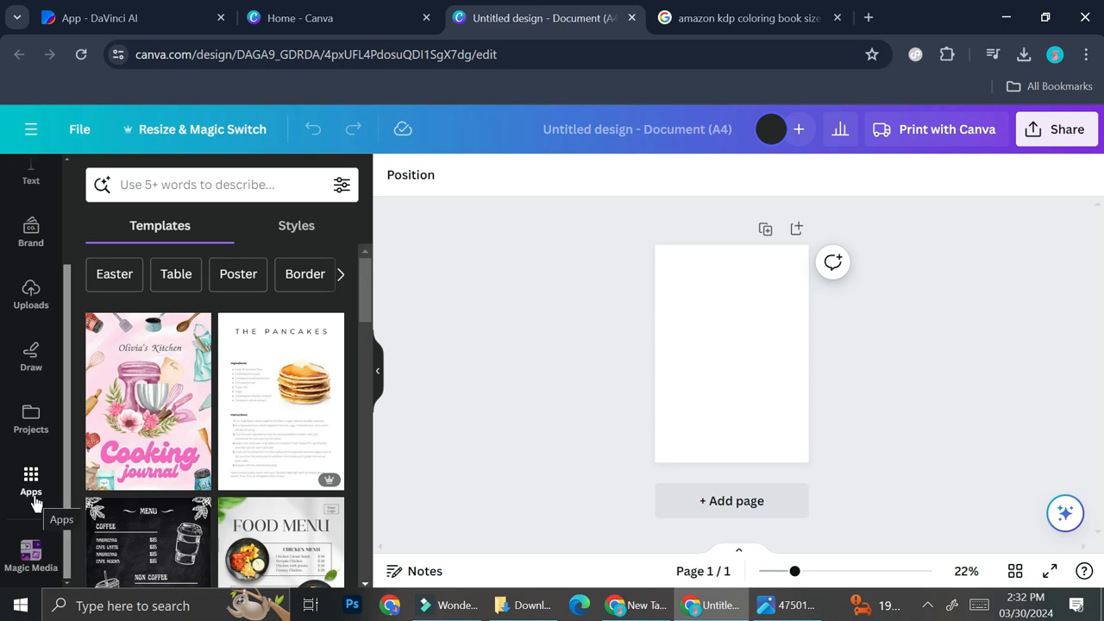
# Step: Open the Magic Media app from Canva's Apps panel
pyautogui.click(33, 498)
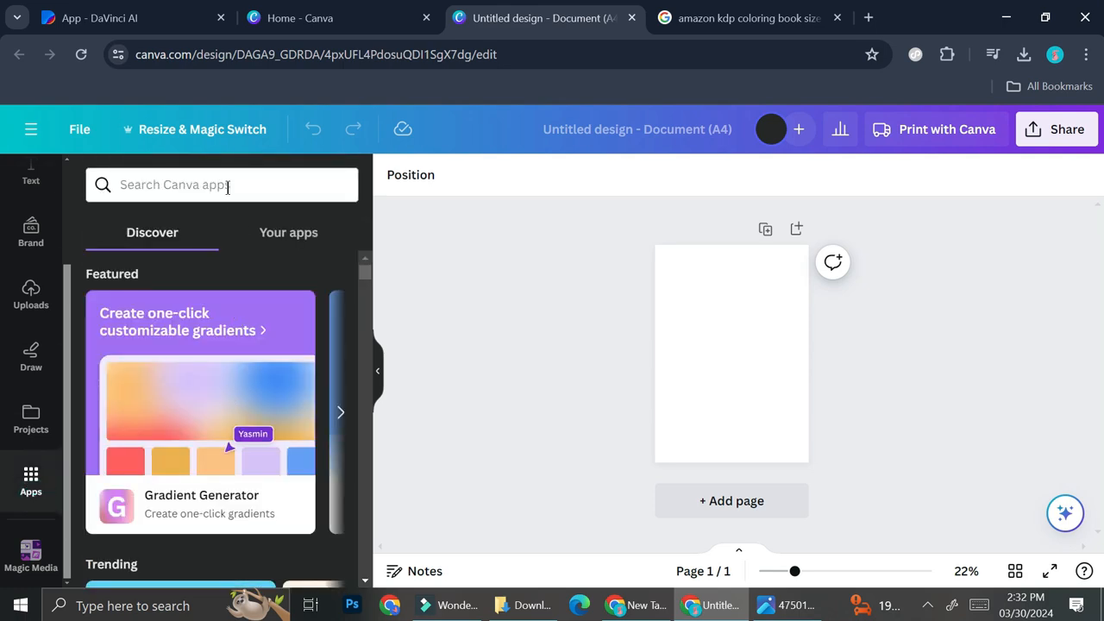
pyautogui.scroll(-3, 272, 380)
pyautogui.scroll(-5, 278, 372)
pyautogui.click(109, 393)
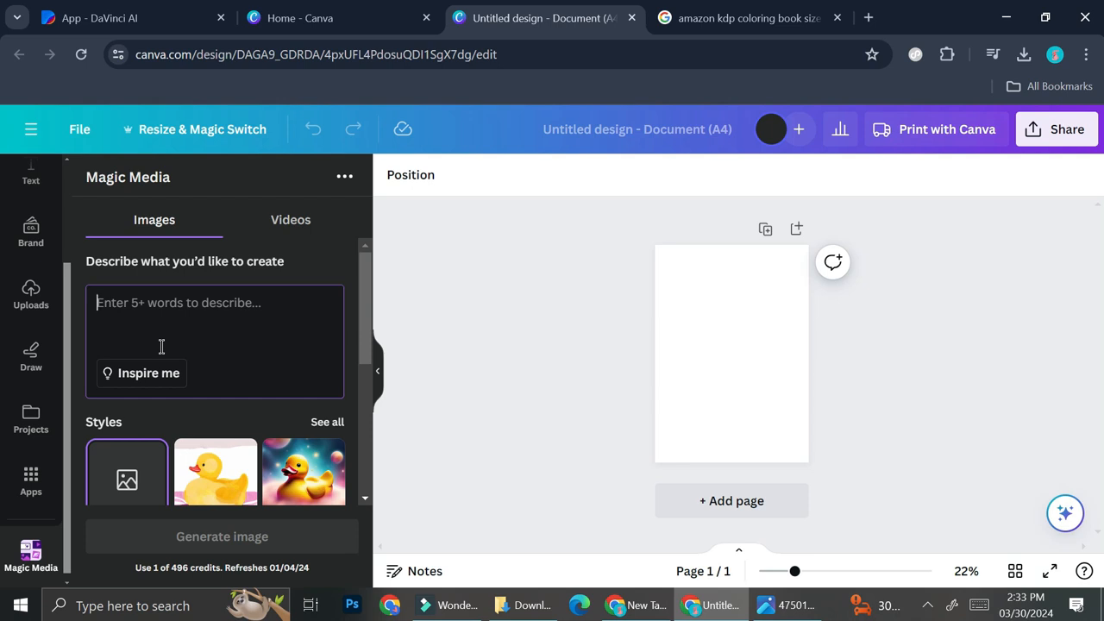
# Step: Generate Portrait images from the prompt 'butterfly, crisp line, mandela, white background, coloring pafe'
pyautogui.write('butterfly, crisp line, mandela, white background, coloring pafe')
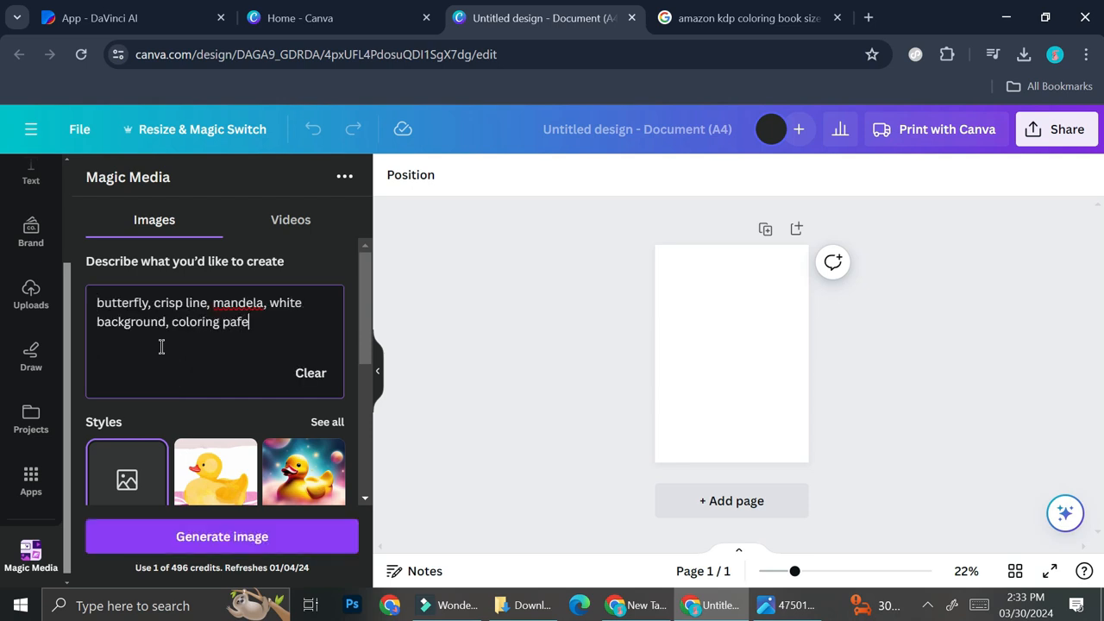
pyautogui.scroll(-3, 161, 346)
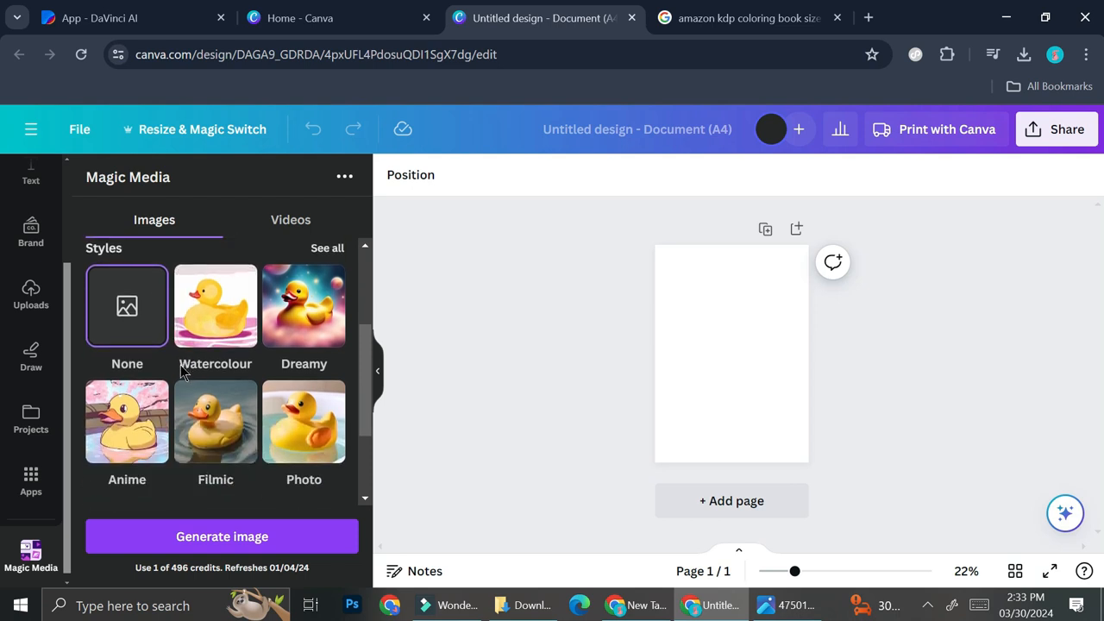
pyautogui.click(291, 447)
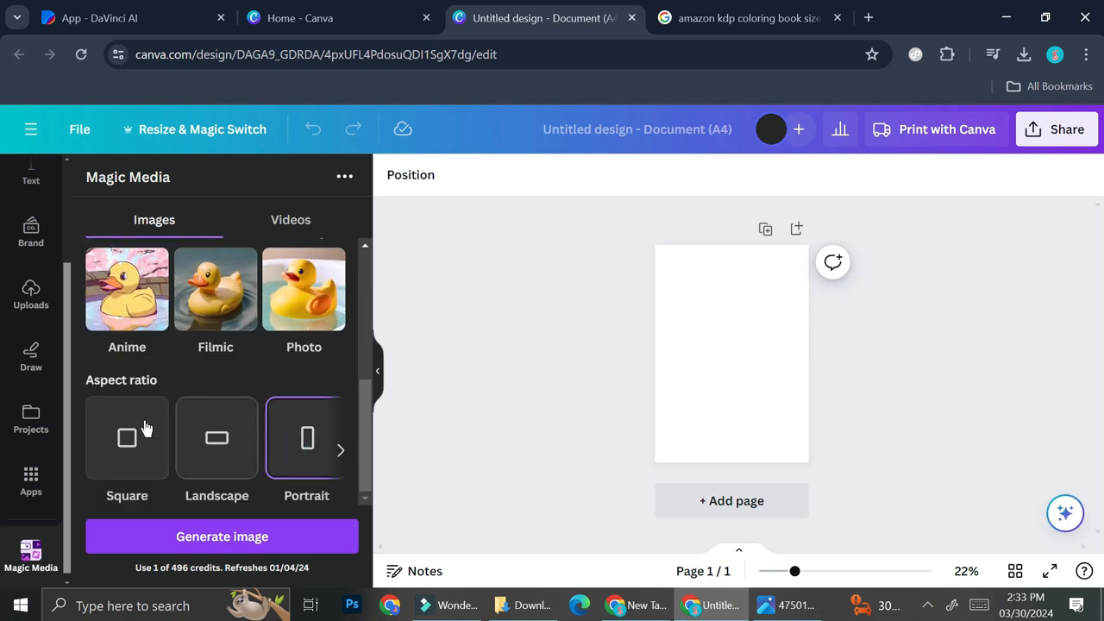
pyautogui.click(272, 537)
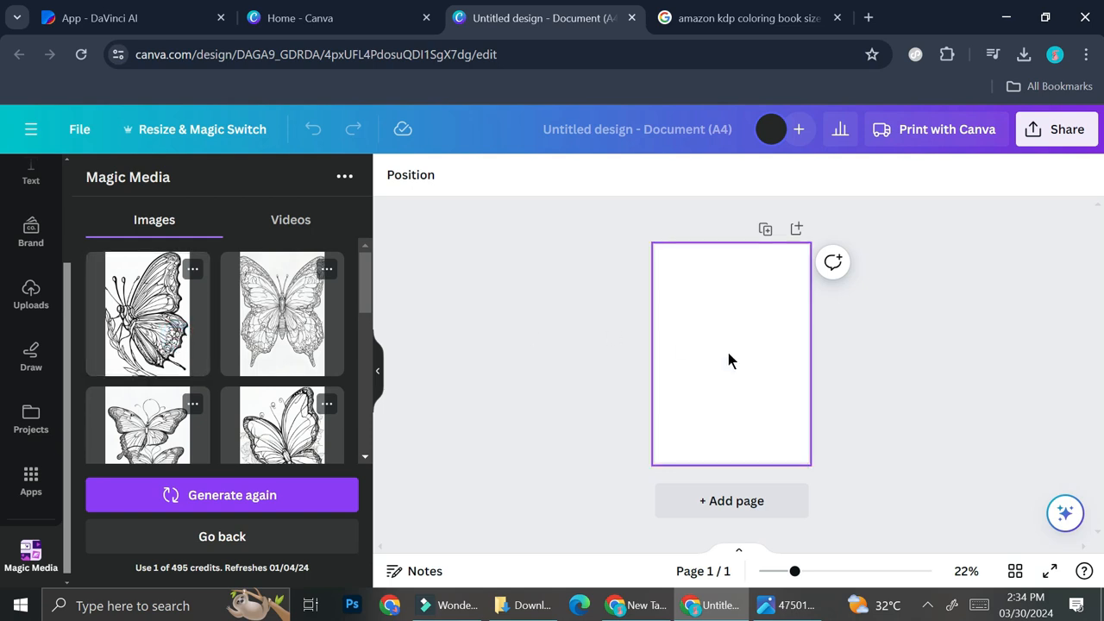
# Step: Place a butterfly result on the page, enlarged and centred to nearly fill it
pyautogui.moveTo(733, 350); pyautogui.dragTo(715, 320)
pyautogui.moveTo(765, 409); pyautogui.dragTo(804, 470)
pyautogui.moveTo(763, 406); pyautogui.dragTo(763, 406)
pyautogui.click(857, 416)
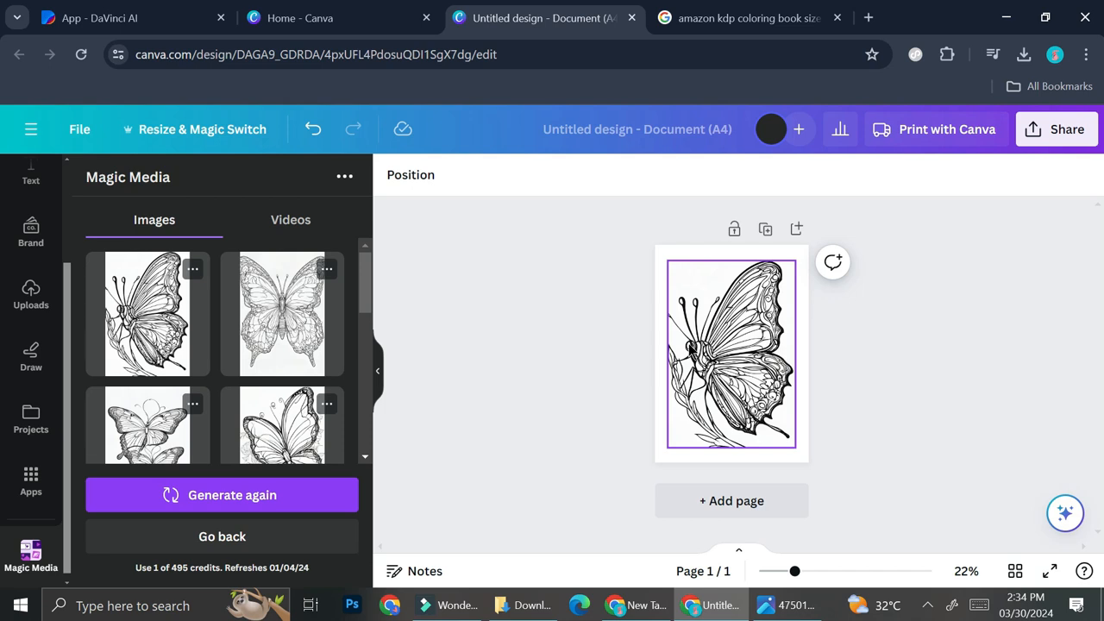
# Step: Replace the 'amazon kdp coloring book size' search tab with ChatGPT at chat.openai.com
pyautogui.click(709, 29)
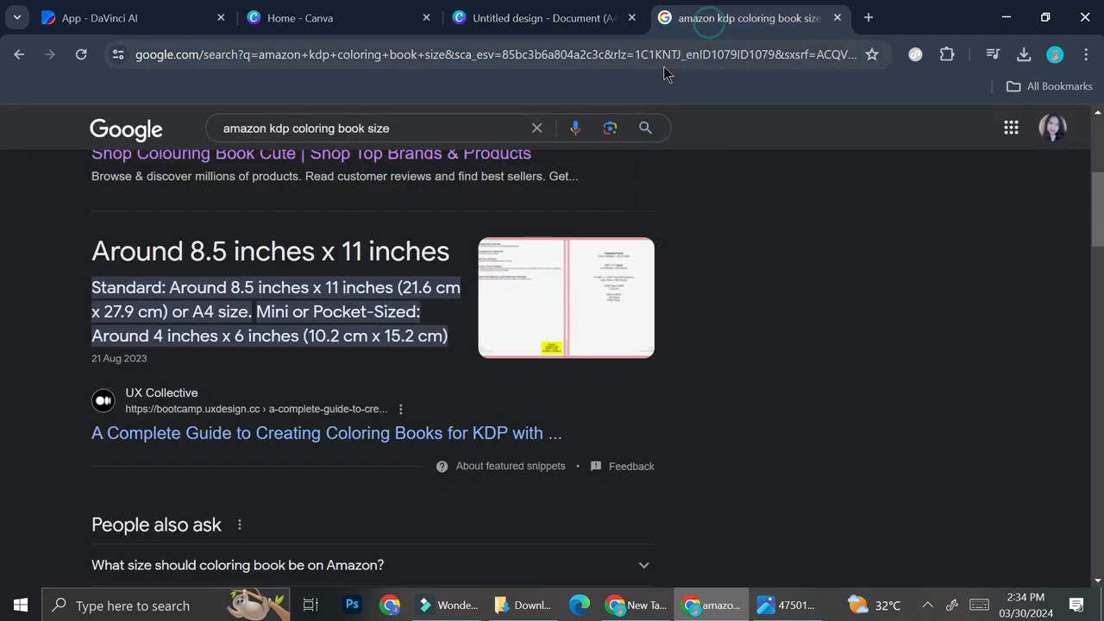
pyautogui.click(664, 65)
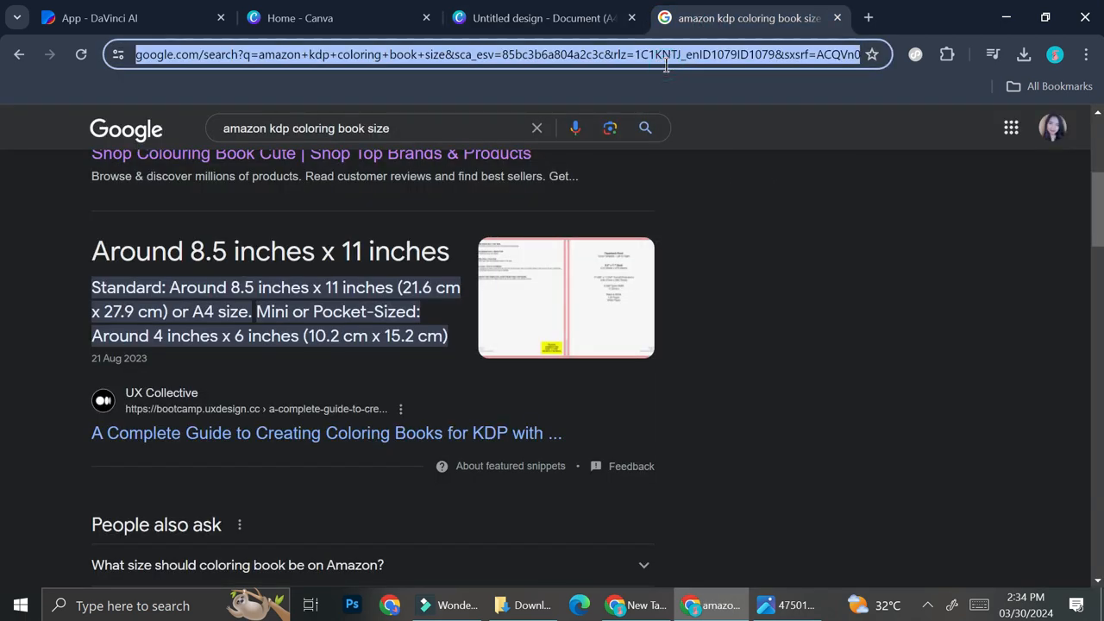
pyautogui.write('chat')
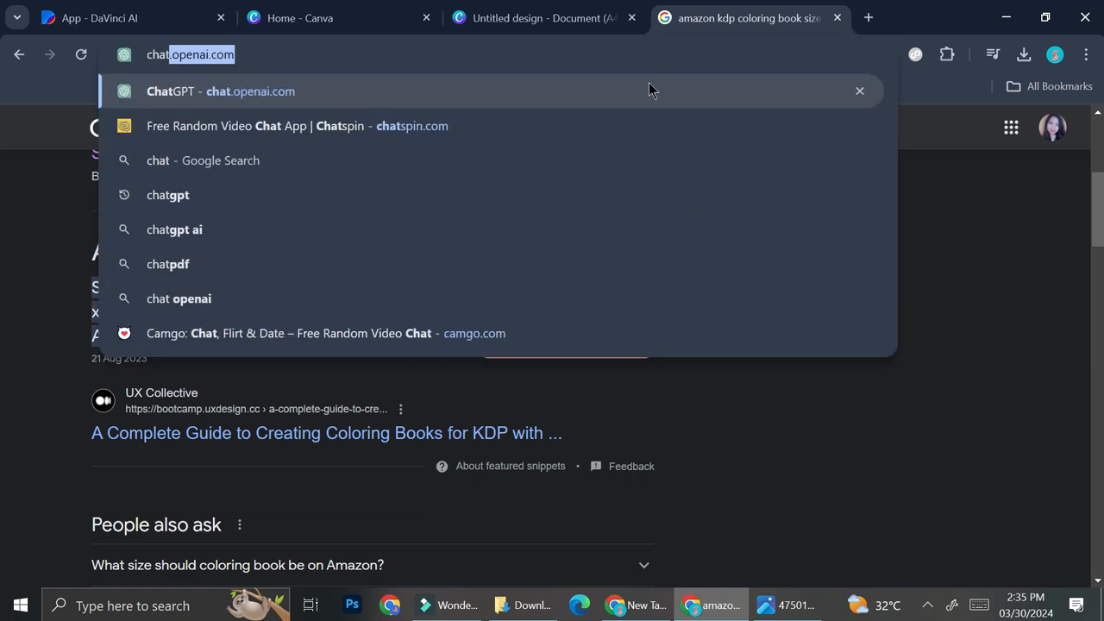
pyautogui.click(647, 91)
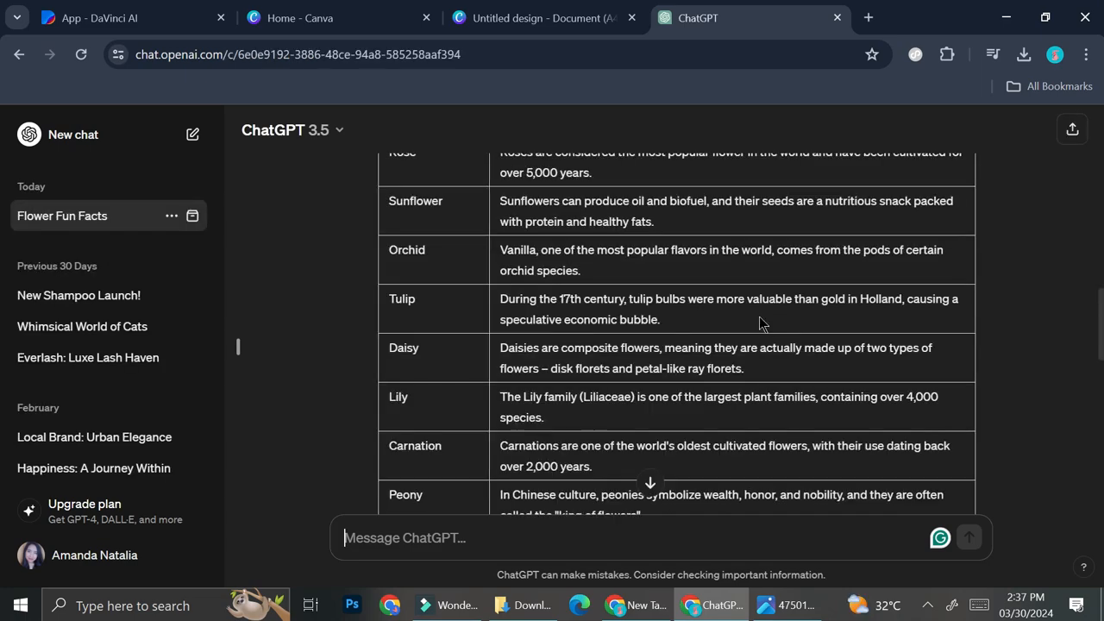
# Step: Scroll to the Flower Type / Fun Fact table and select it from bottom row to header
pyautogui.scroll(-5, 758, 326)
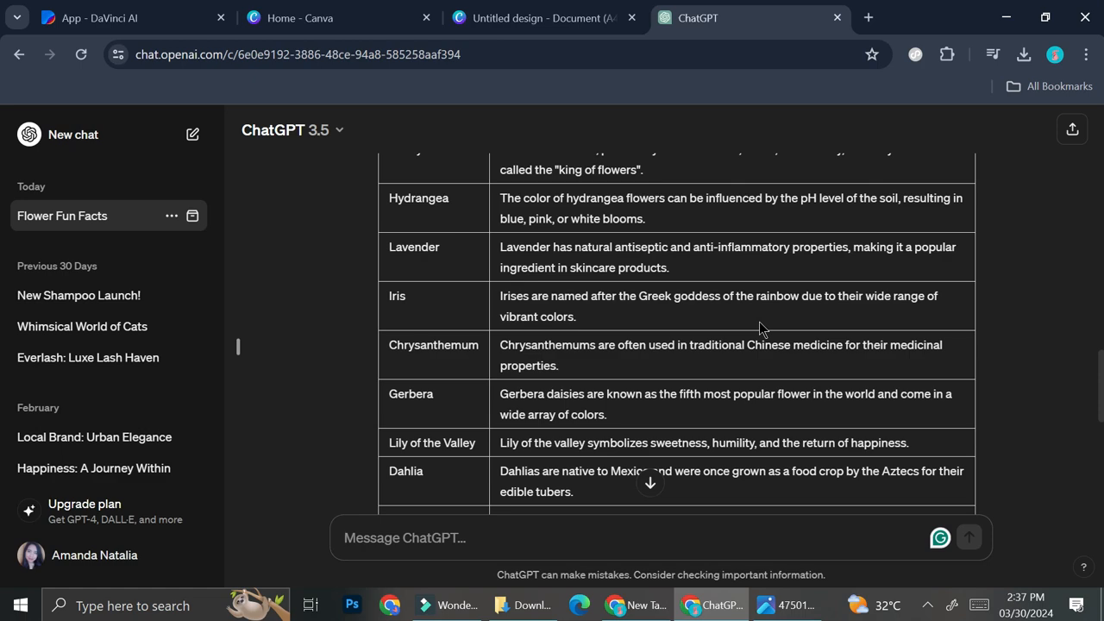
pyautogui.scroll(-2, 674, 413)
pyautogui.scroll(-2, 612, 448)
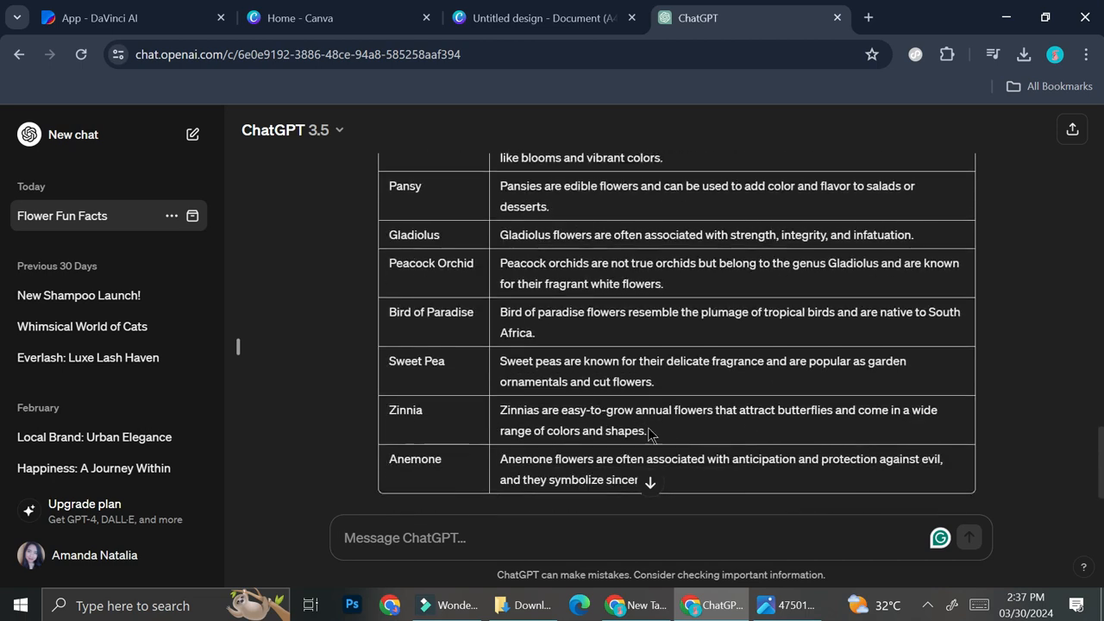
pyautogui.scroll(-1, 648, 434)
pyautogui.moveTo(675, 397); pyautogui.dragTo(382, 196)
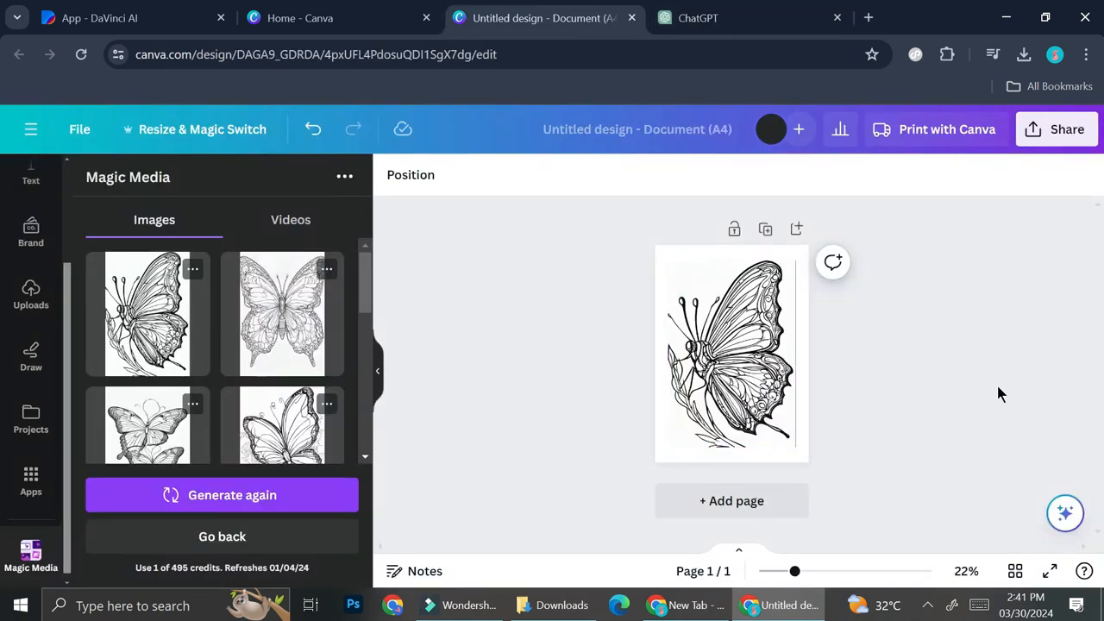
# Step: Return to the Canva design and delete the butterfly image from the page
pyautogui.click(694, 17)
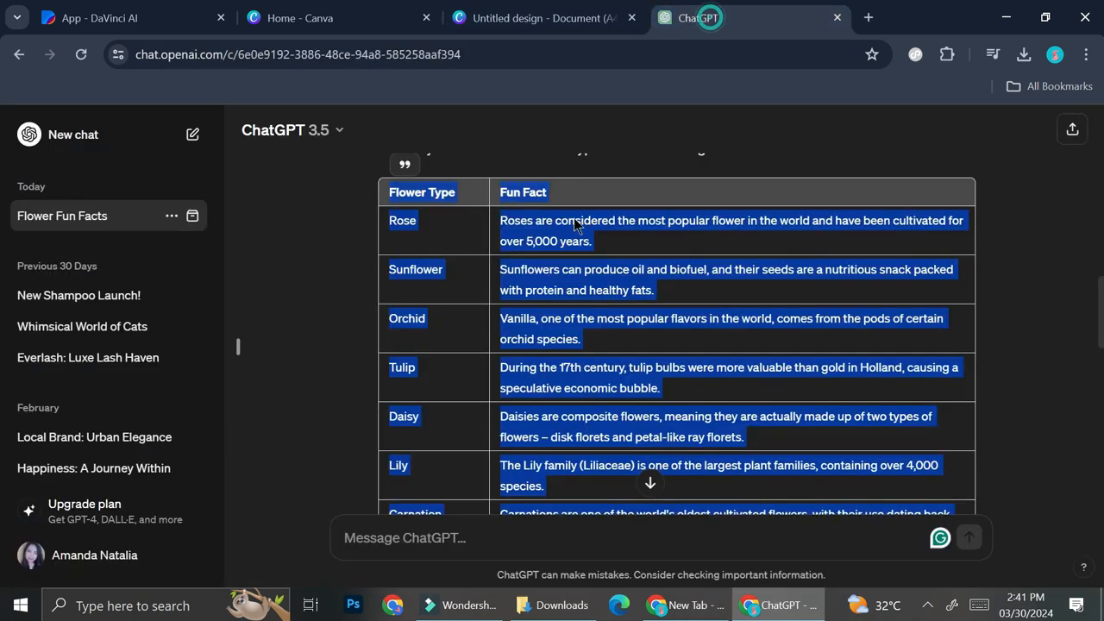
pyautogui.click(574, 19)
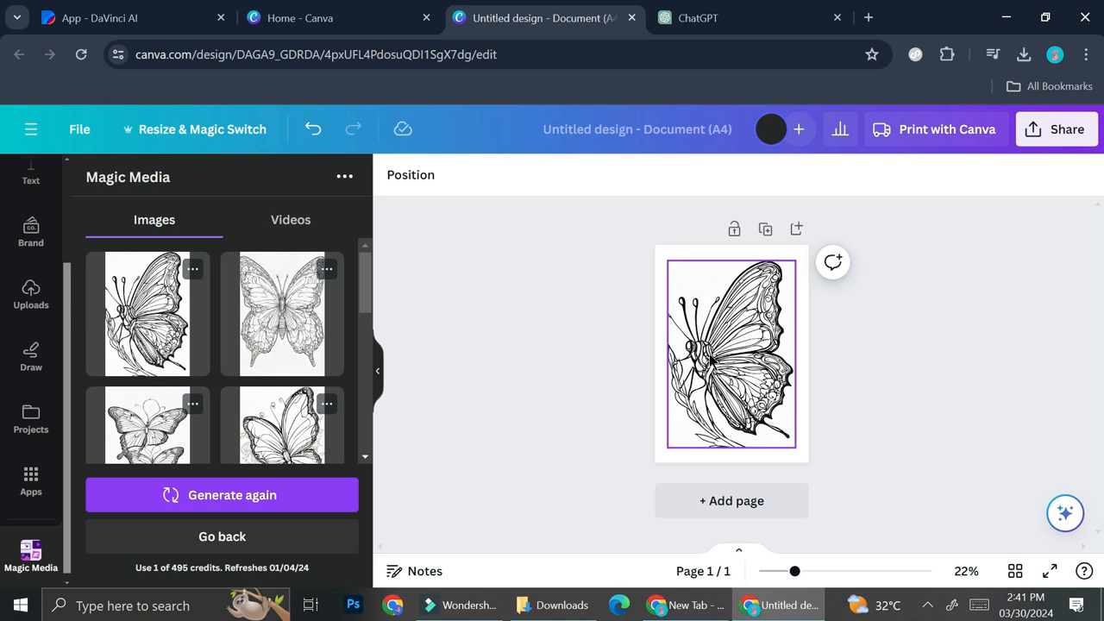
pyautogui.click(727, 360)
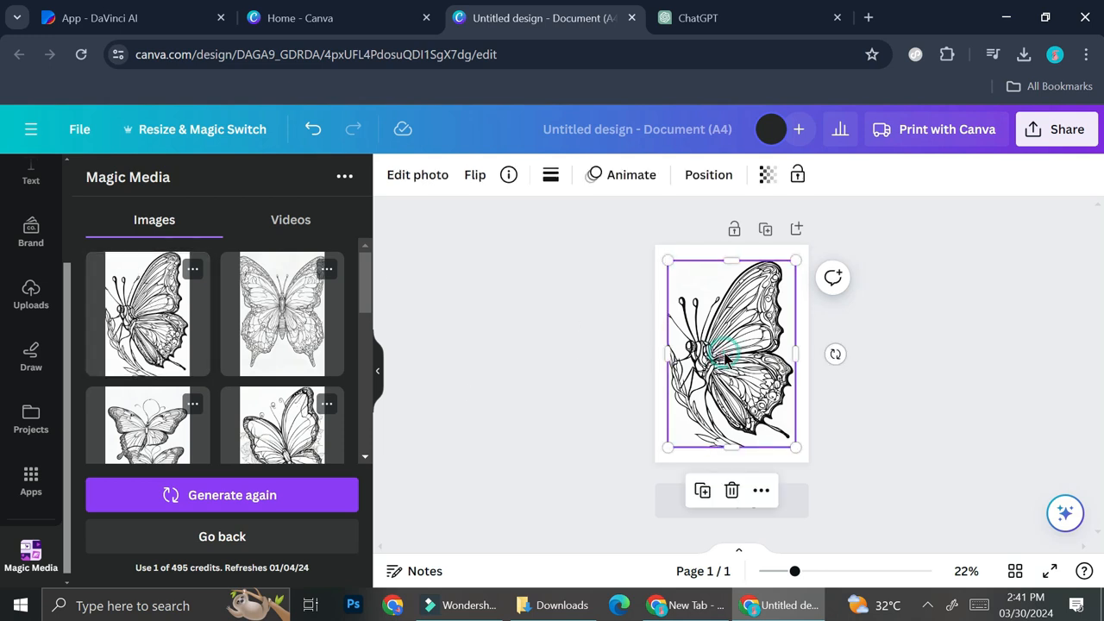
pyautogui.press('Delete')
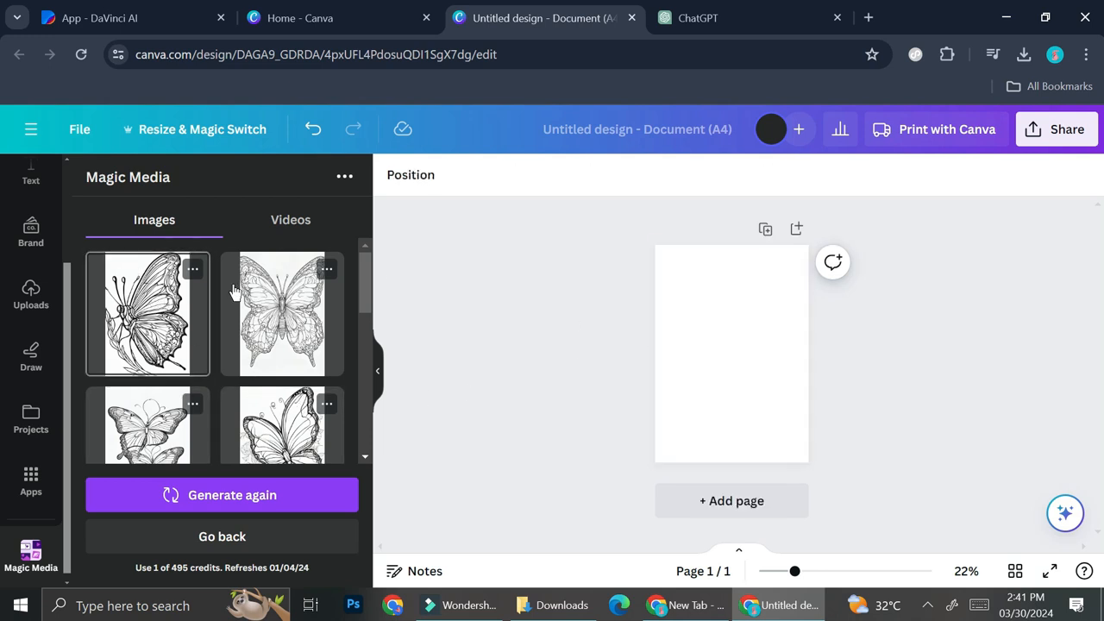
# Step: Change 'butterfly' to 'flower' in the Magic Media prompt and generate new images
pyautogui.scroll(-4, 248, 345)
pyautogui.scroll(1, 176, 289)
pyautogui.moveTo(148, 331); pyautogui.dragTo(99, 337)
pyautogui.write('flo')
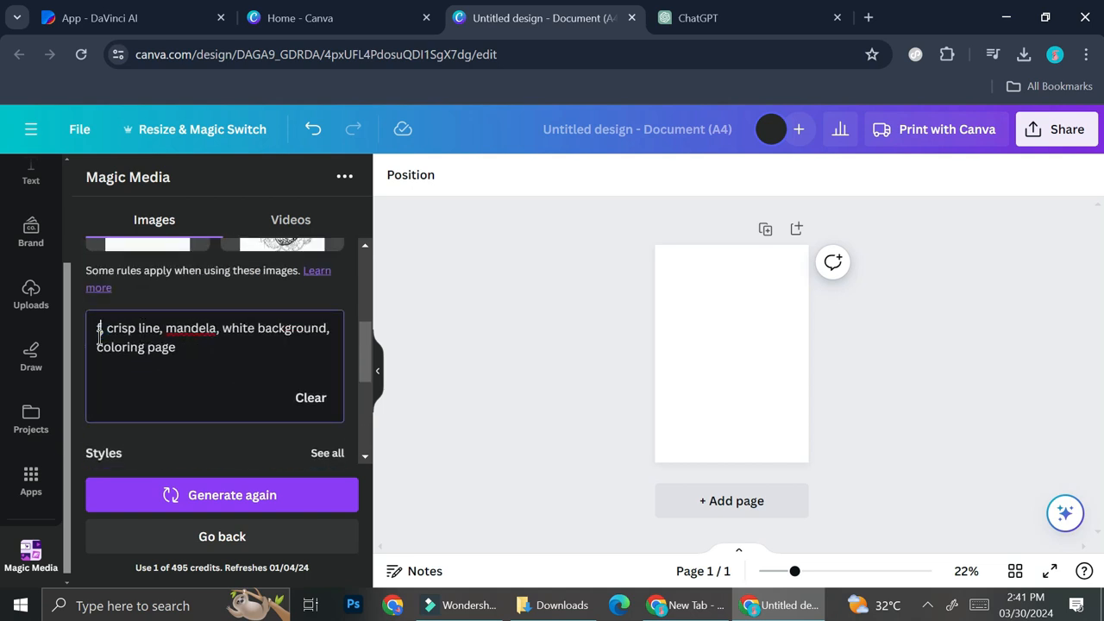
pyautogui.write('wer')
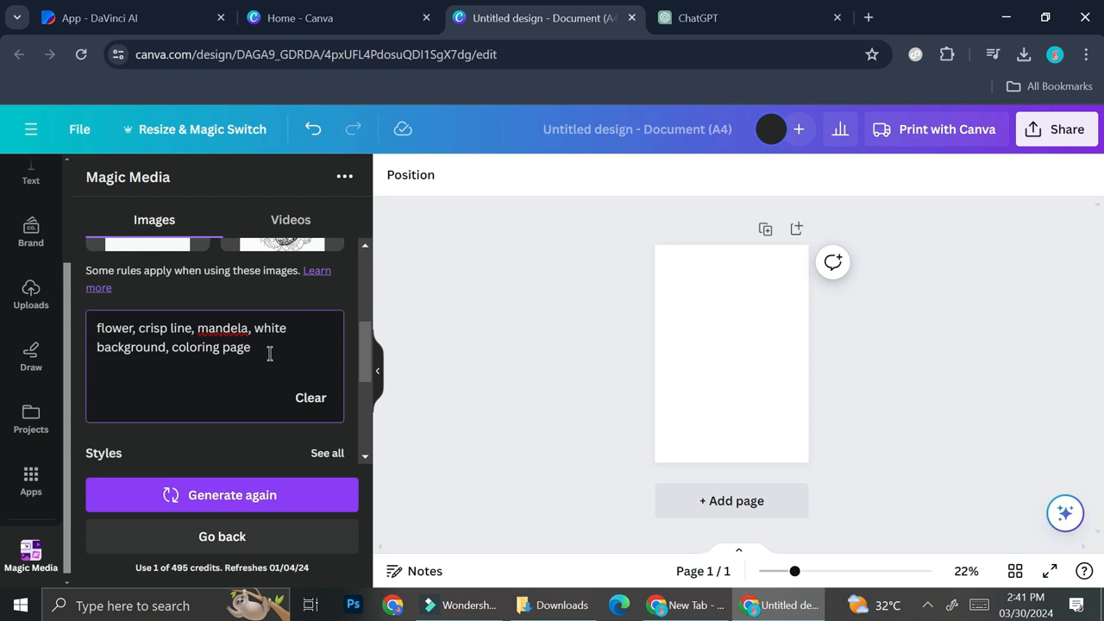
pyautogui.scroll(-1, 237, 436)
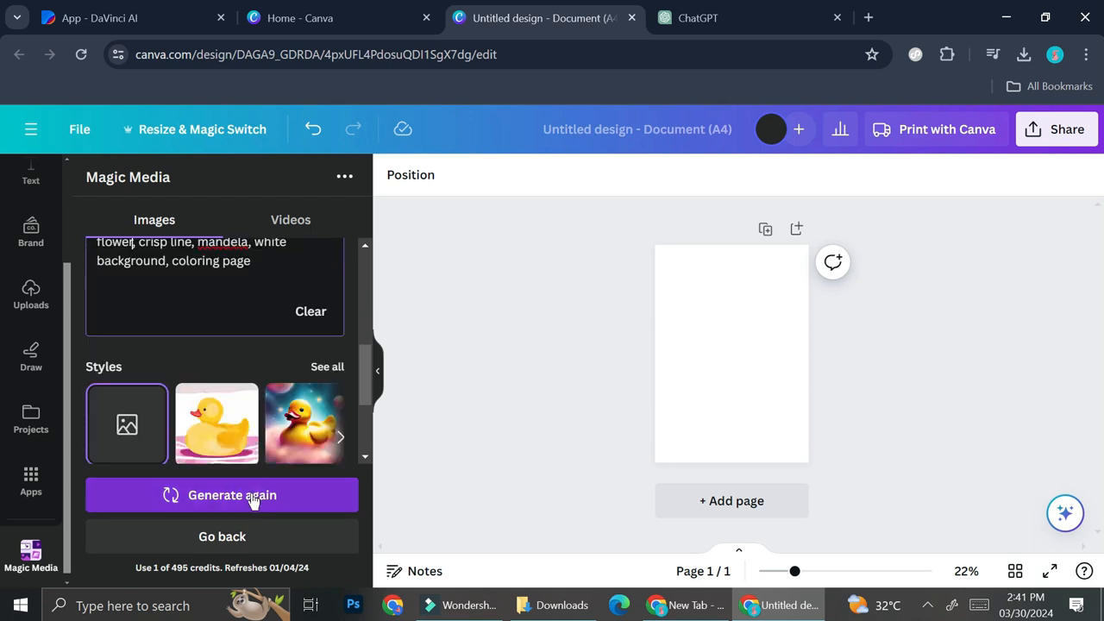
pyautogui.click(252, 497)
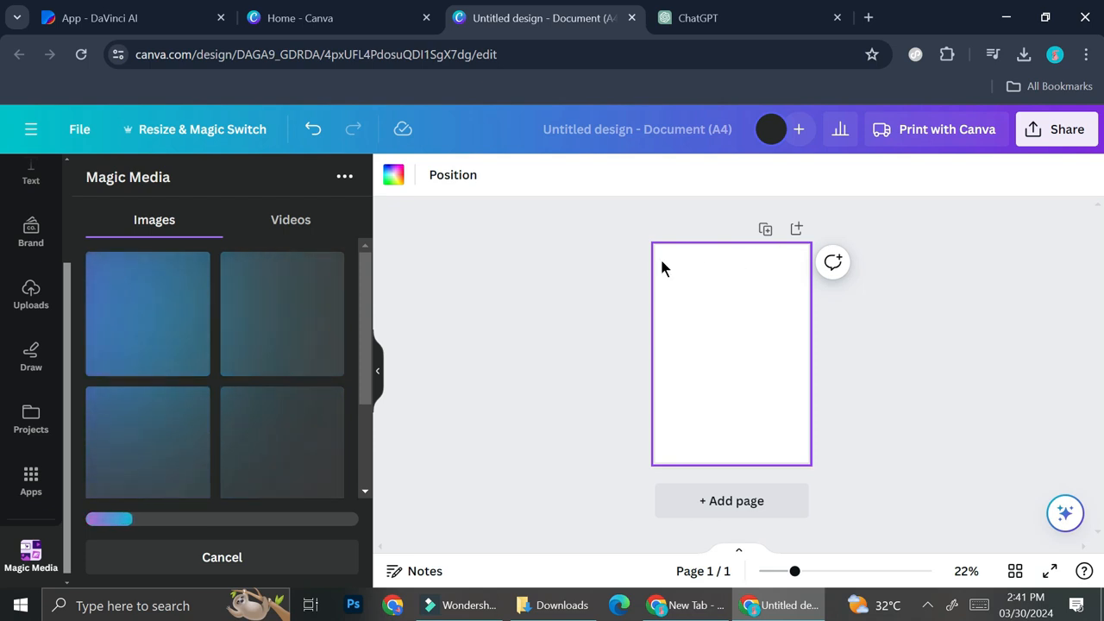
# Step: In a new tab, rerun the 'amazon kdp coloring book size' search and find the 8.5 × 11 inch answer
pyautogui.click(868, 17)
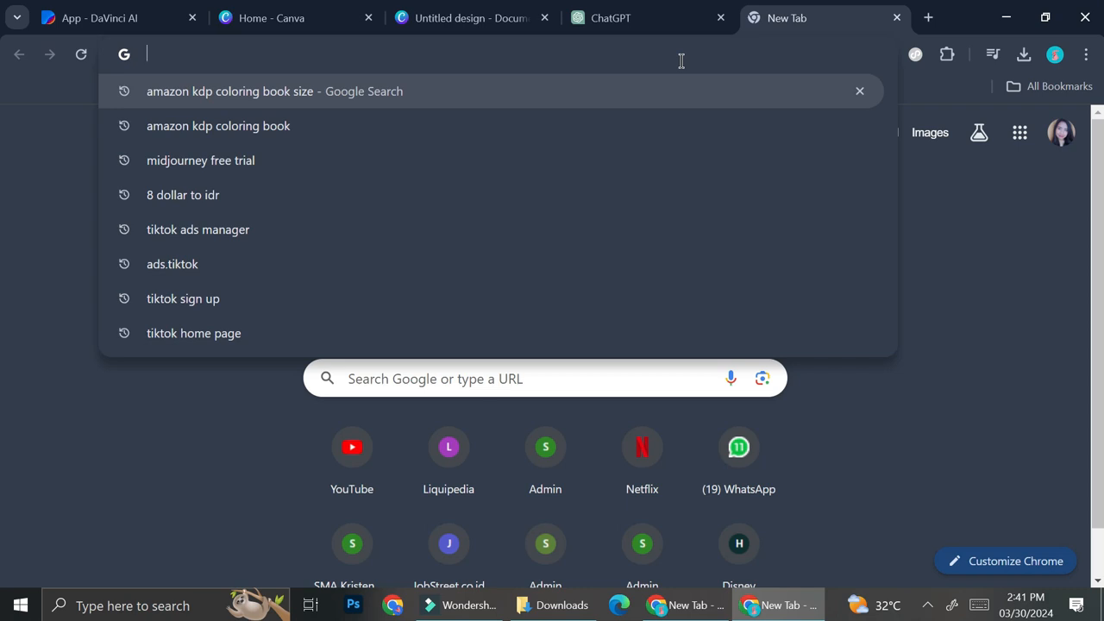
pyautogui.click(642, 102)
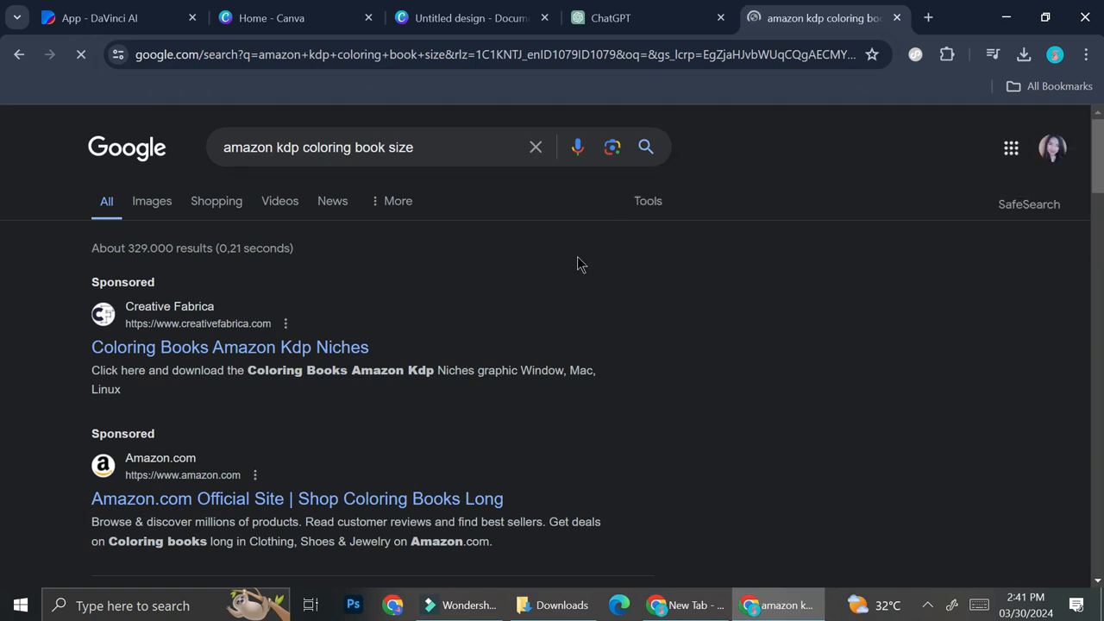
pyautogui.scroll(-2, 578, 257)
pyautogui.scroll(-2, 578, 263)
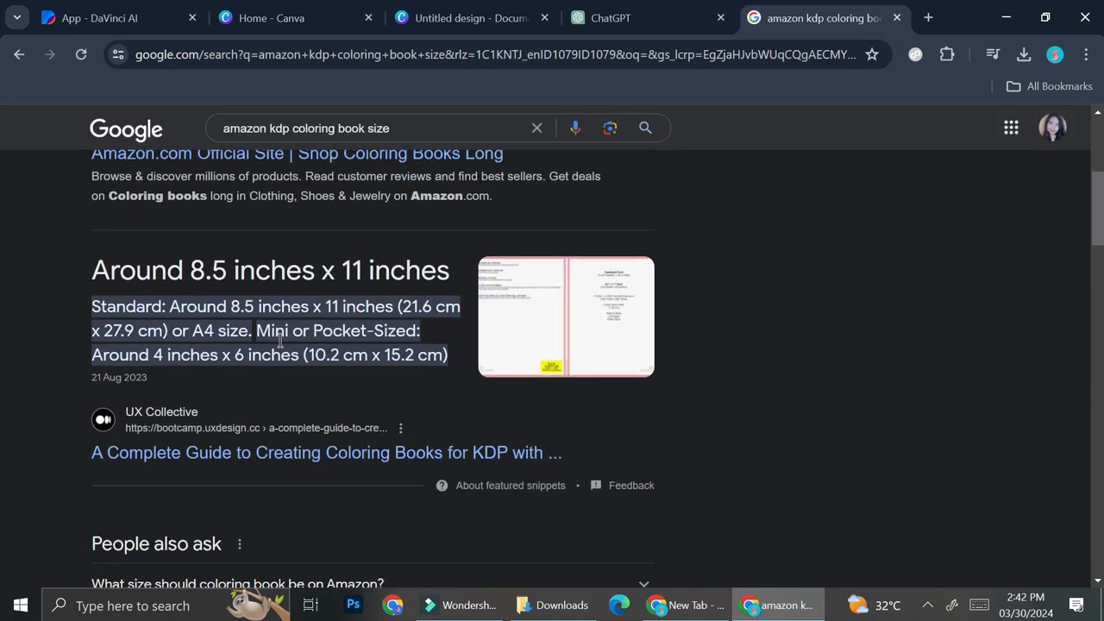
pyautogui.scroll(-2, 469, 401)
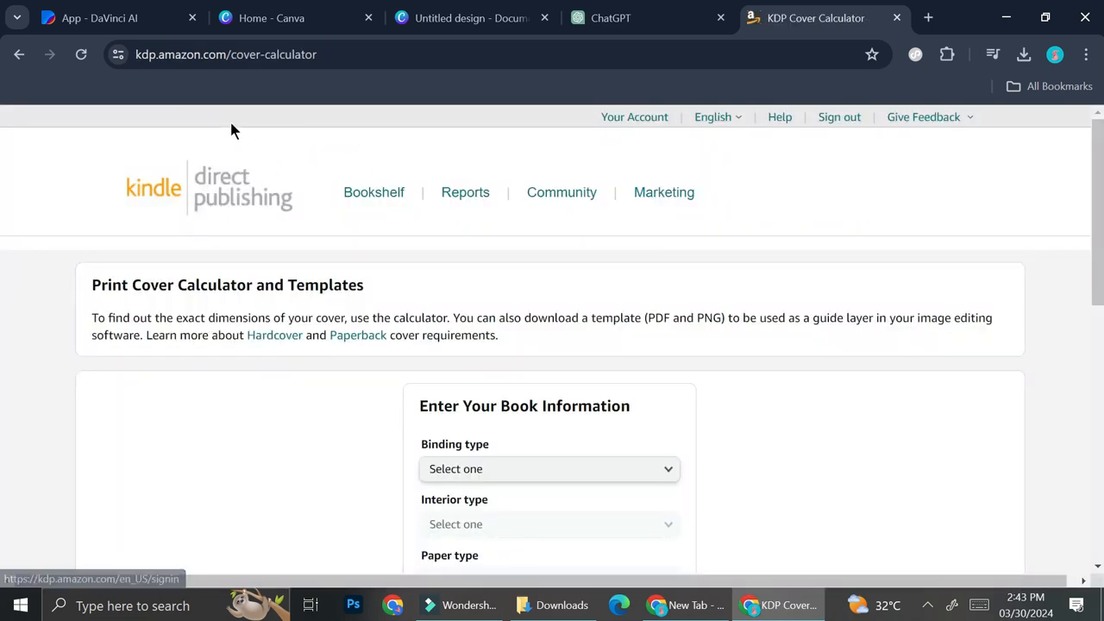
# Step: Set the KDP Cover Calculator's binding type to Paperback
pyautogui.scroll(-1, 406, 245)
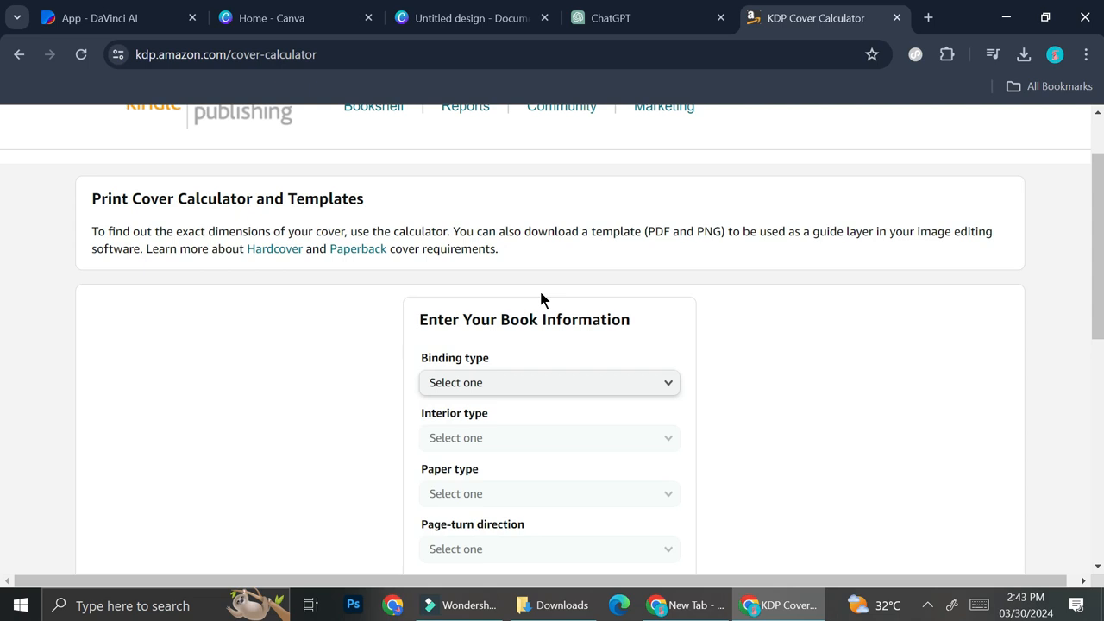
pyautogui.scroll(-3, 541, 298)
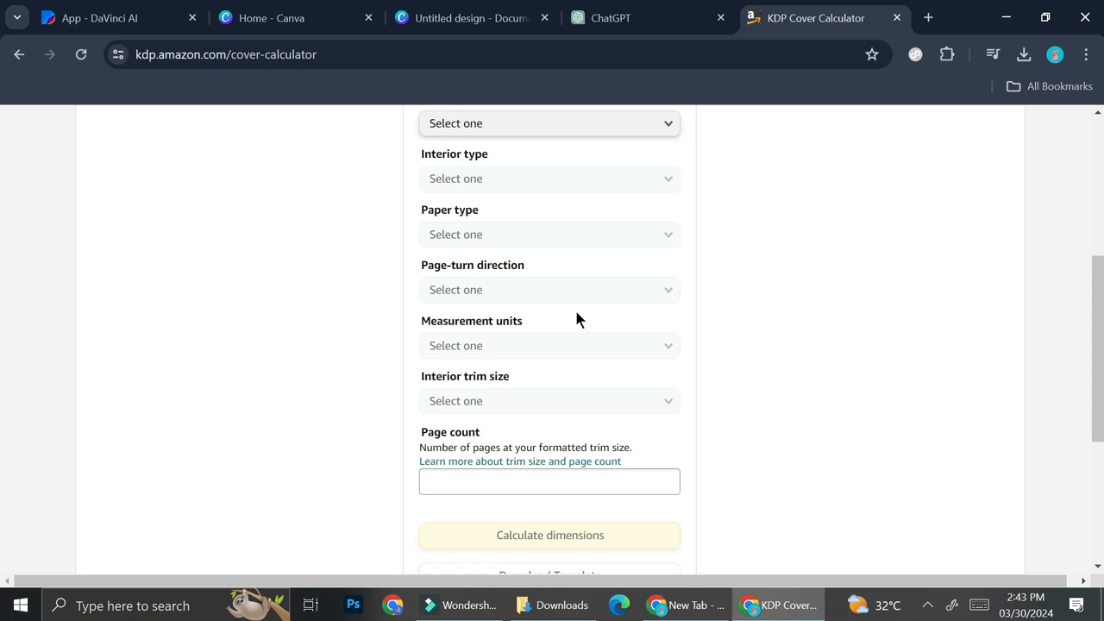
pyautogui.scroll(1, 576, 319)
pyautogui.click(579, 214)
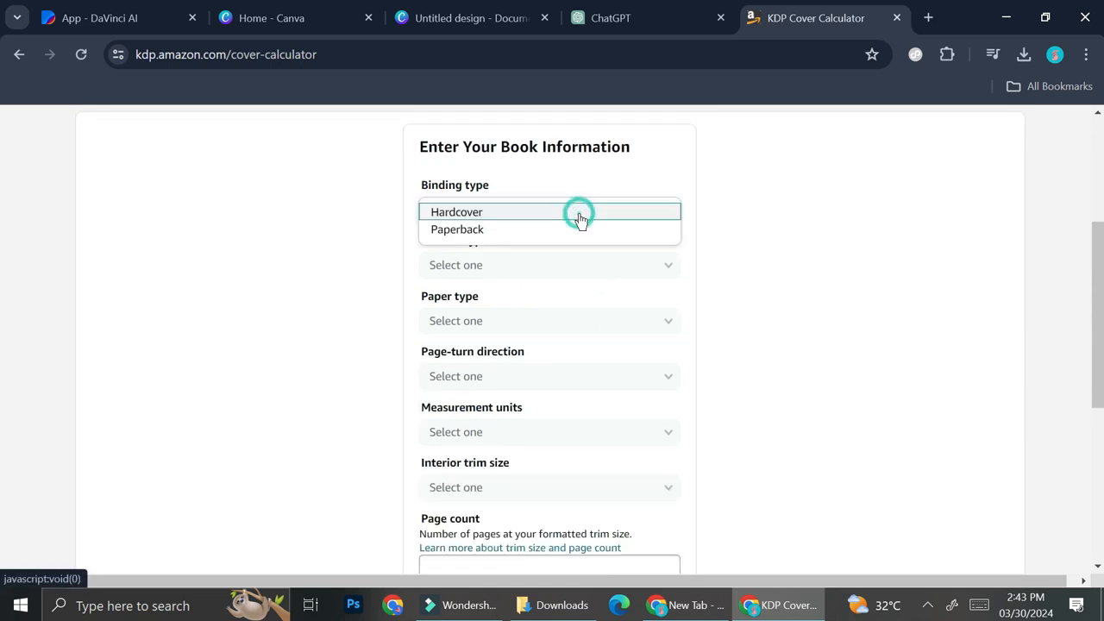
pyautogui.click(567, 230)
pyautogui.click(561, 264)
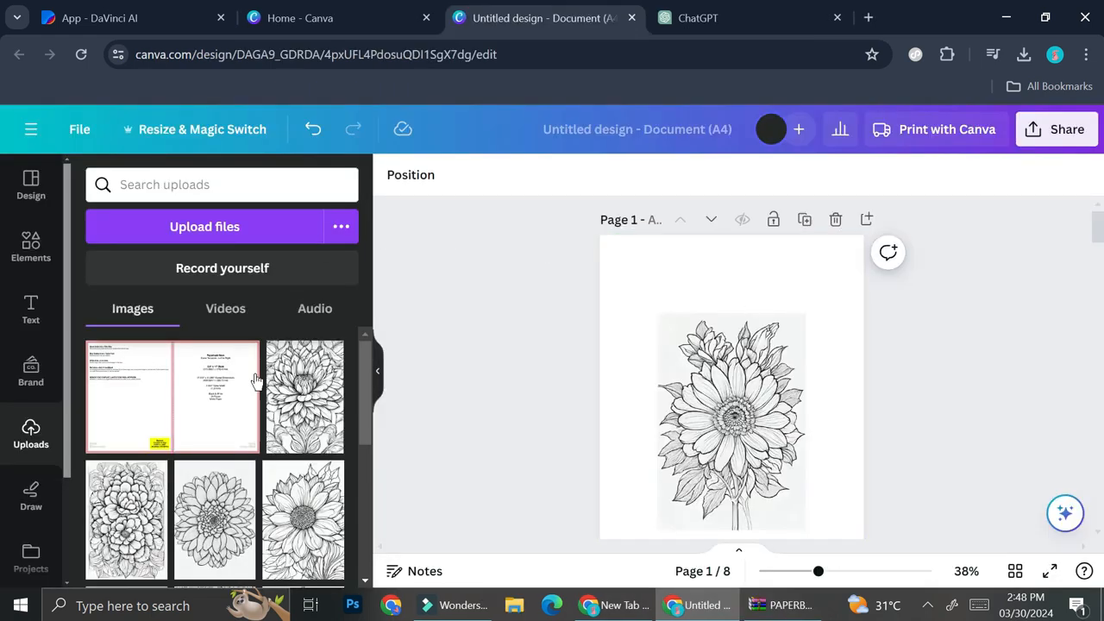
# Step: Add the two-page KDP size guide image and enlarge it to fit the page
pyautogui.click(185, 374)
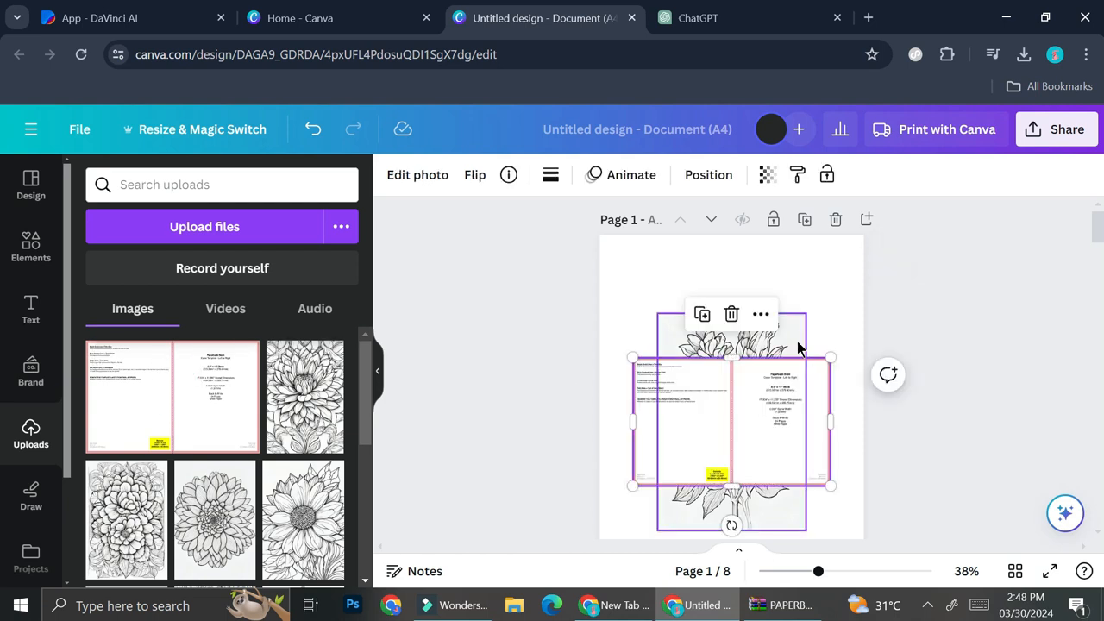
pyautogui.moveTo(773, 419); pyautogui.dragTo(739, 302)
pyautogui.scroll(-2, 739, 301)
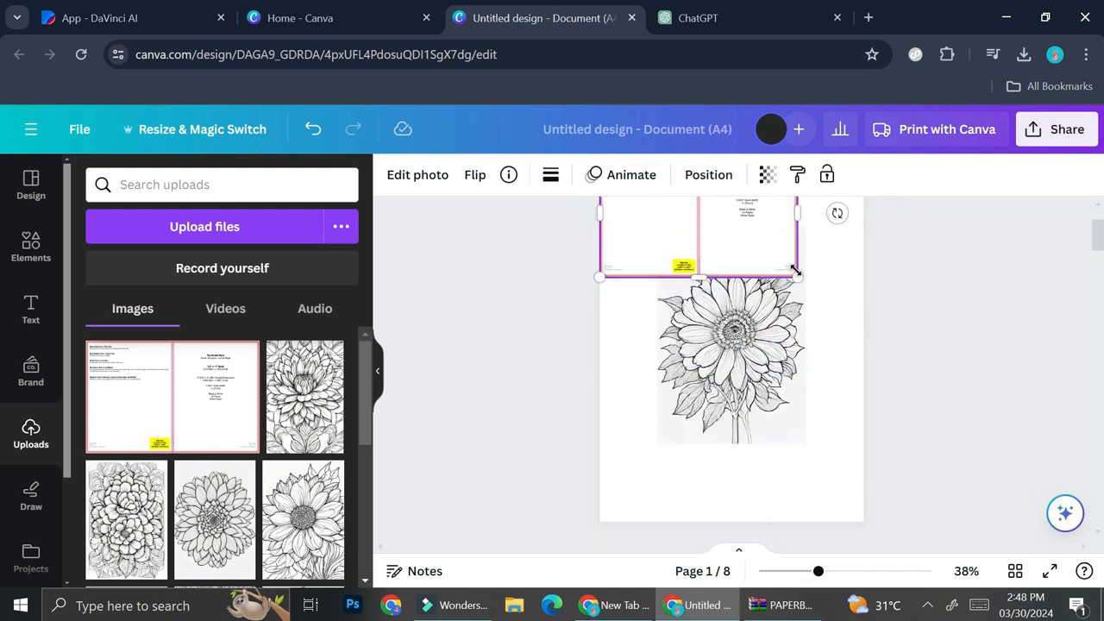
pyautogui.moveTo(795, 274); pyautogui.dragTo(902, 490)
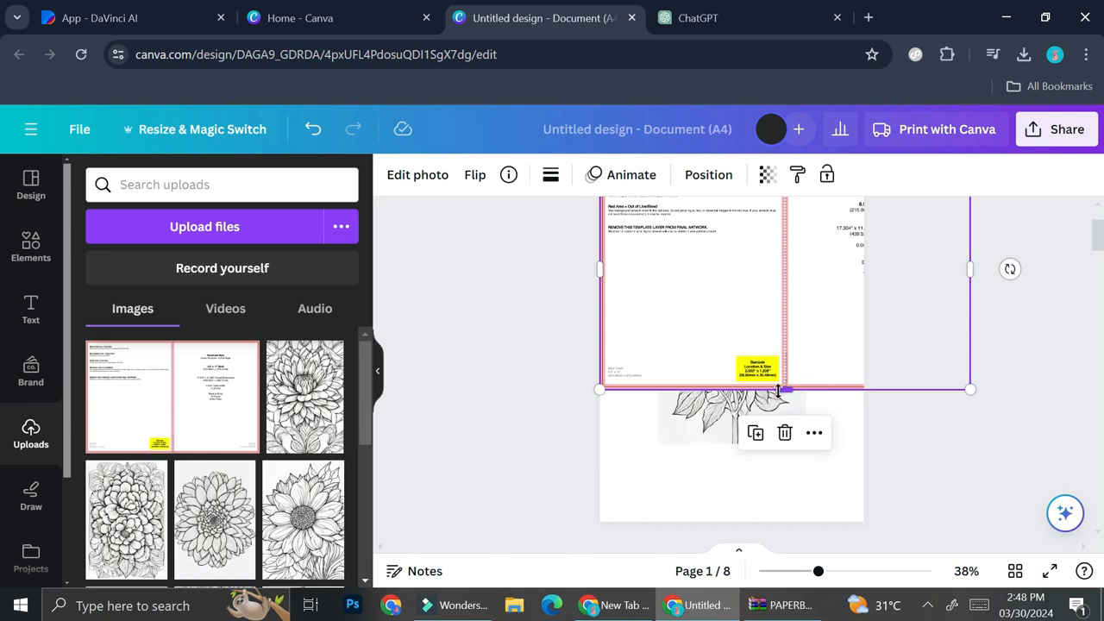
pyautogui.moveTo(970, 391); pyautogui.dragTo(1047, 485)
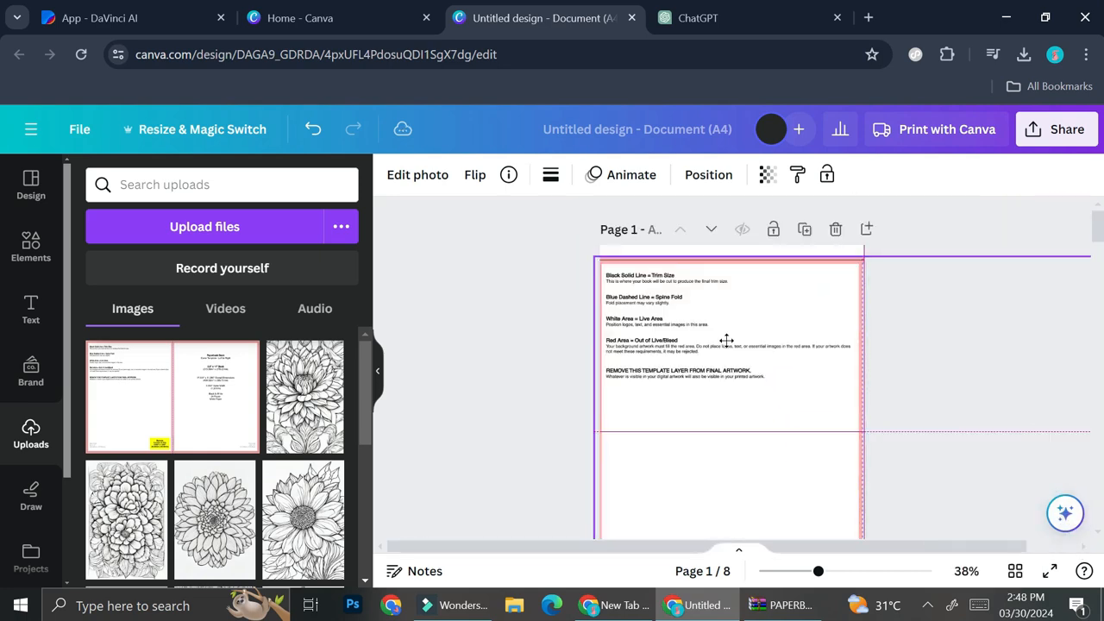
pyautogui.scroll(-3, 726, 341)
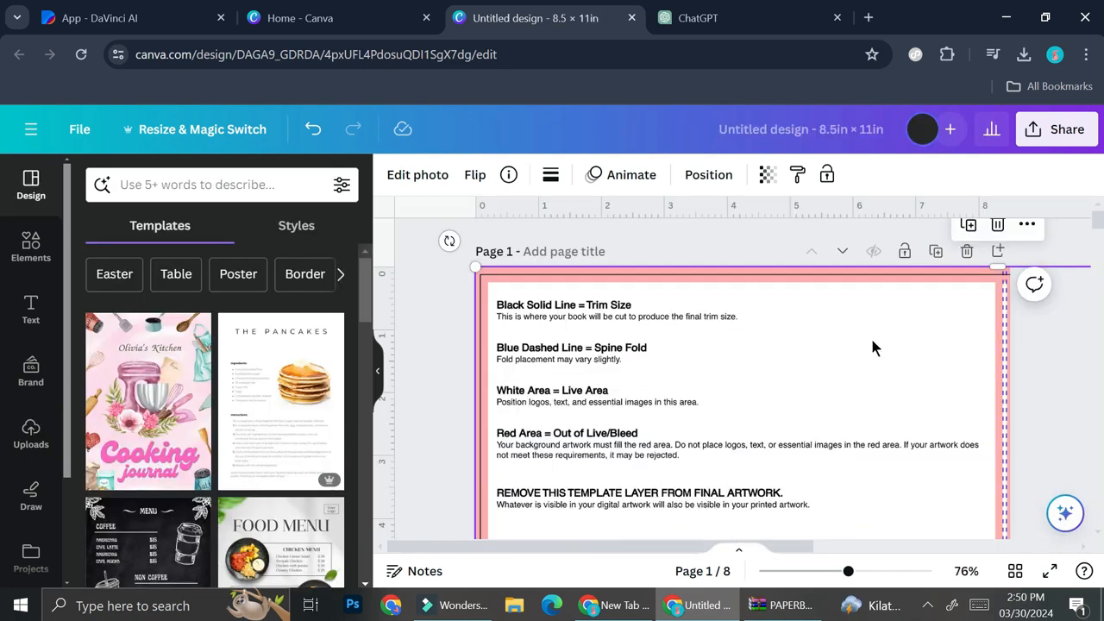
# Step: Place guides at the trim edges (right at 8.188, bottom at 10.740), then delete the template
pyautogui.moveTo(391, 243); pyautogui.dragTo(488, 349)
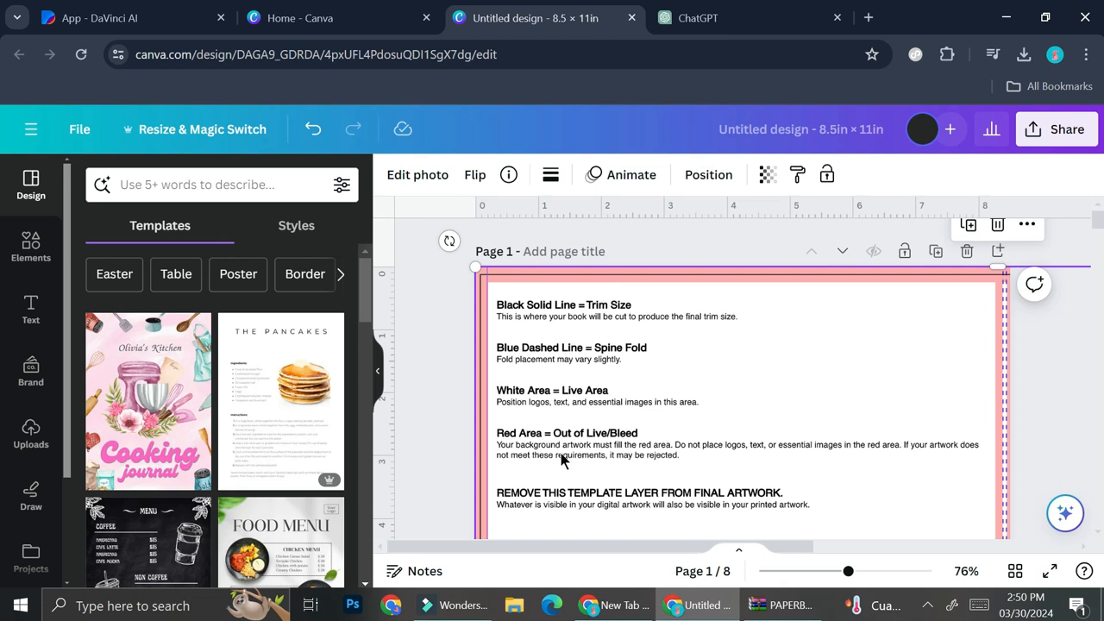
pyautogui.moveTo(460, 214); pyautogui.dragTo(472, 282)
pyautogui.scroll(-6, 711, 409)
pyautogui.moveTo(1004, 443); pyautogui.dragTo(993, 445)
pyautogui.moveTo(558, 210); pyautogui.dragTo(573, 423)
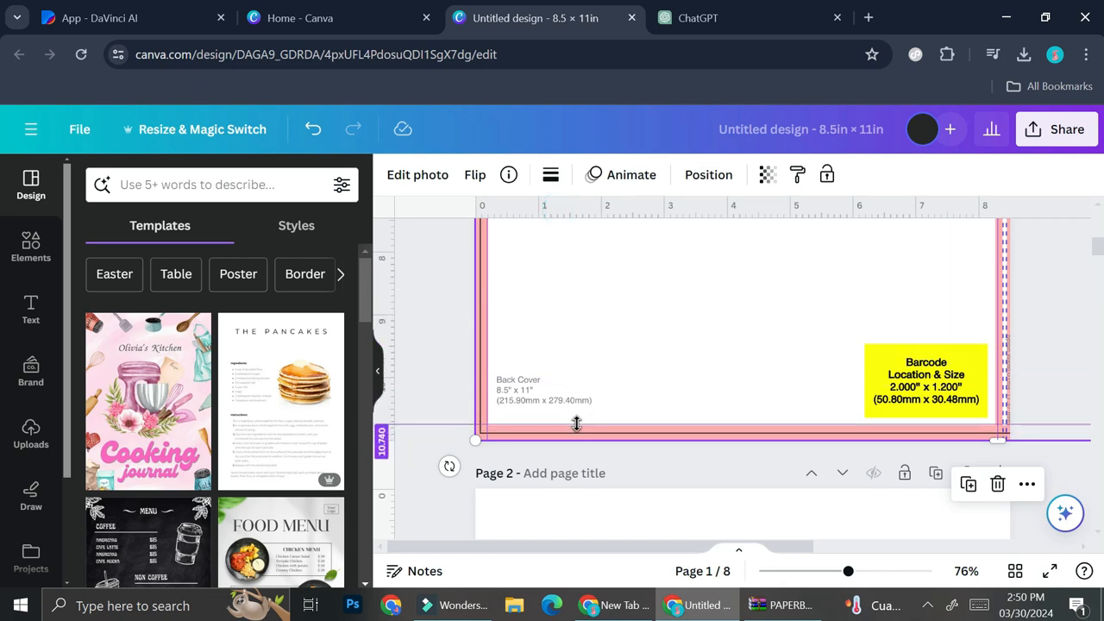
pyautogui.moveTo(576, 423); pyautogui.dragTo(576, 422)
pyautogui.moveTo(848, 571); pyautogui.dragTo(815, 571)
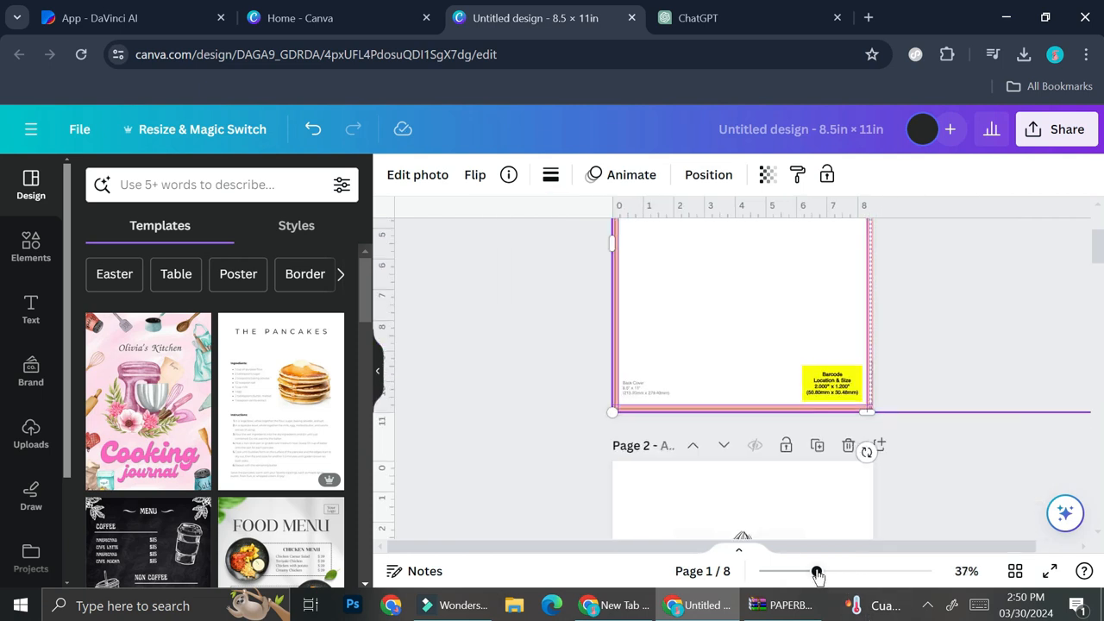
pyautogui.press('Delete')
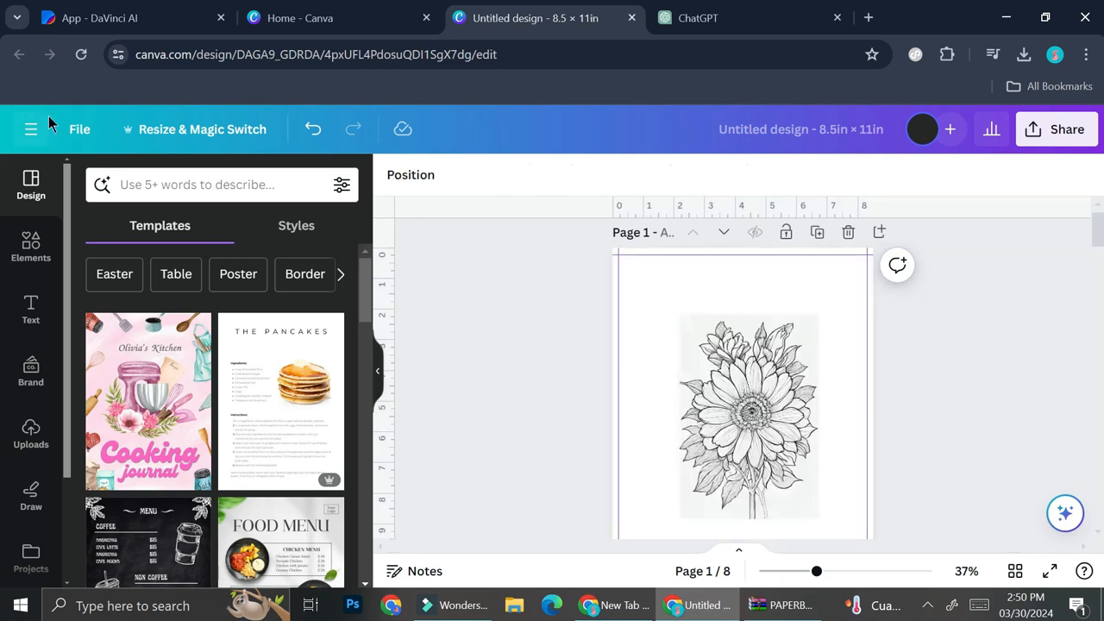
# Step: Lock all guides from the File settings menu
pyautogui.click(78, 131)
pyautogui.click(177, 250)
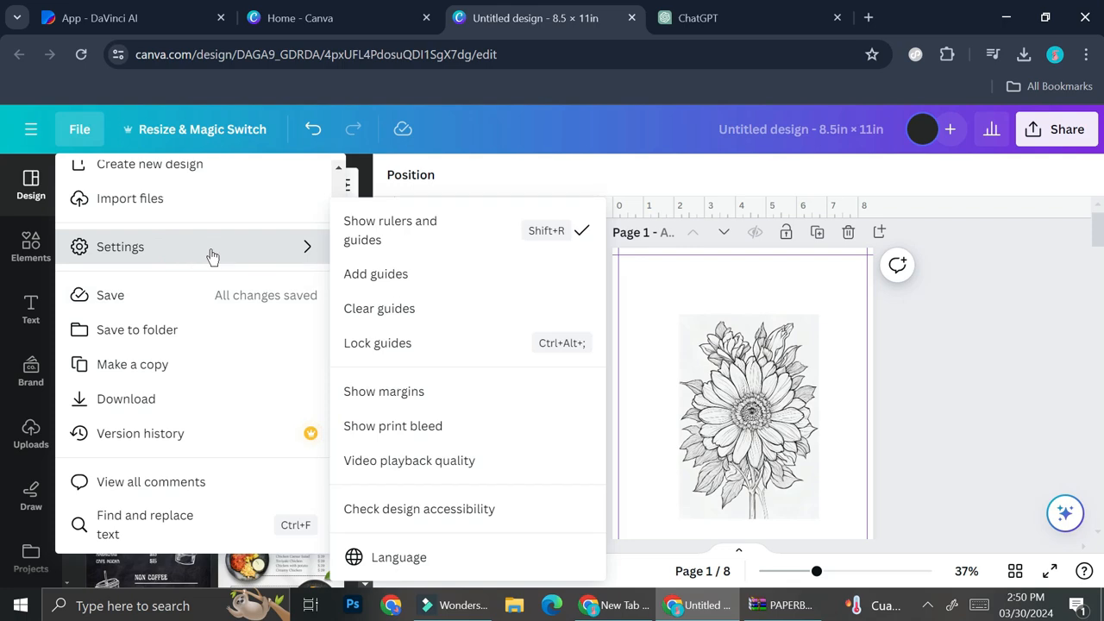
pyautogui.click(426, 343)
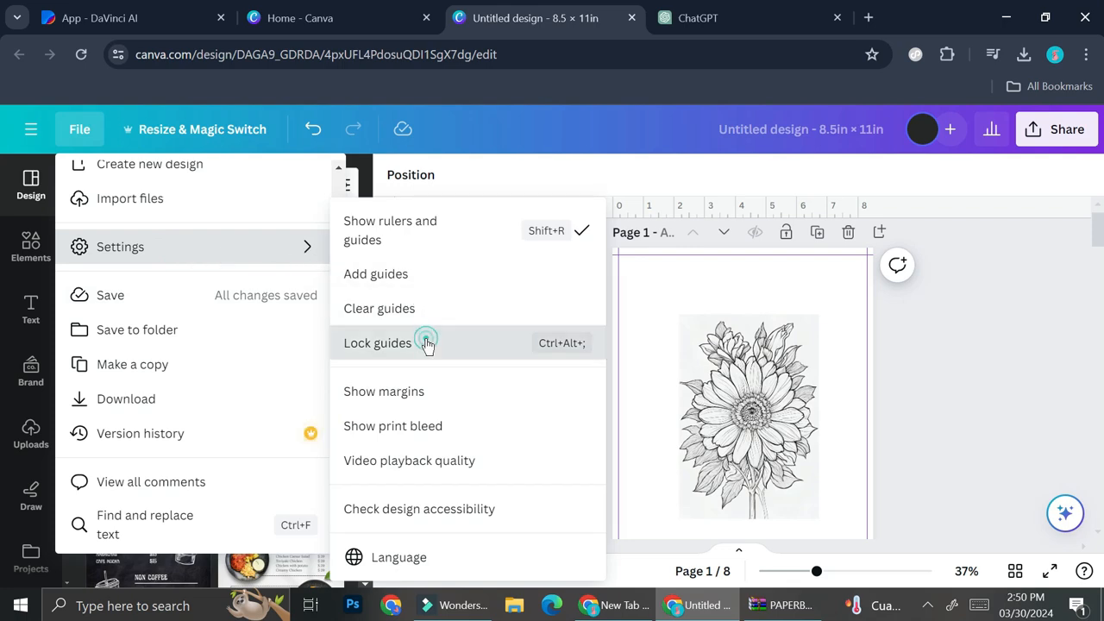
# Step: Scroll through the pages and briefly check the ChatGPT conversation before returning
pyautogui.scroll(-4, 708, 388)
pyautogui.scroll(-12, 690, 363)
pyautogui.scroll(-6, 712, 366)
pyautogui.scroll(10, 712, 366)
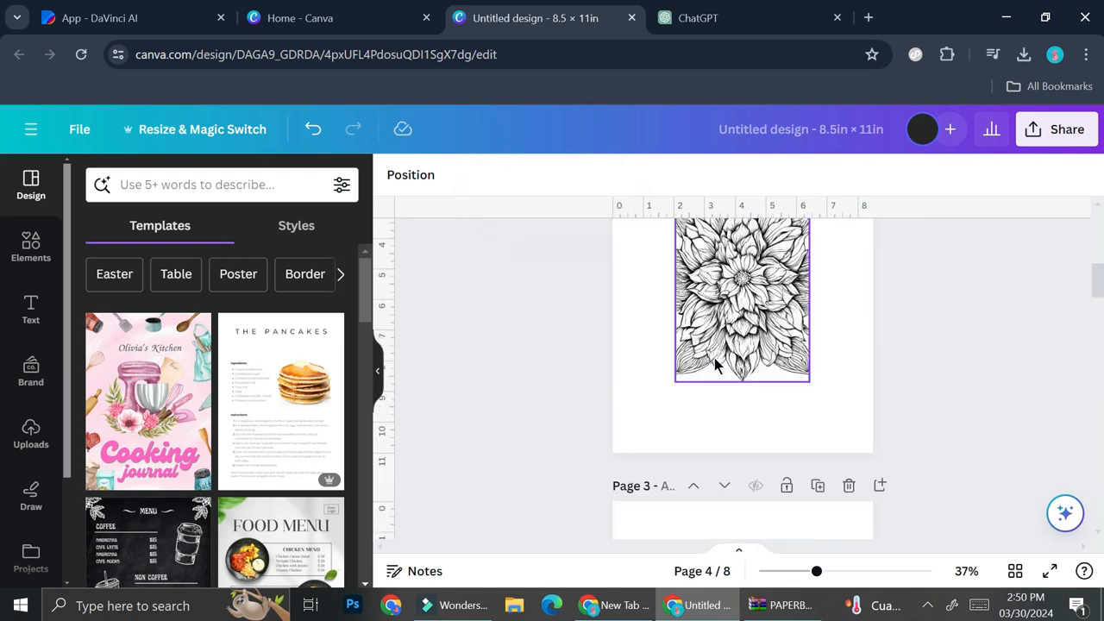
pyautogui.scroll(10, 713, 364)
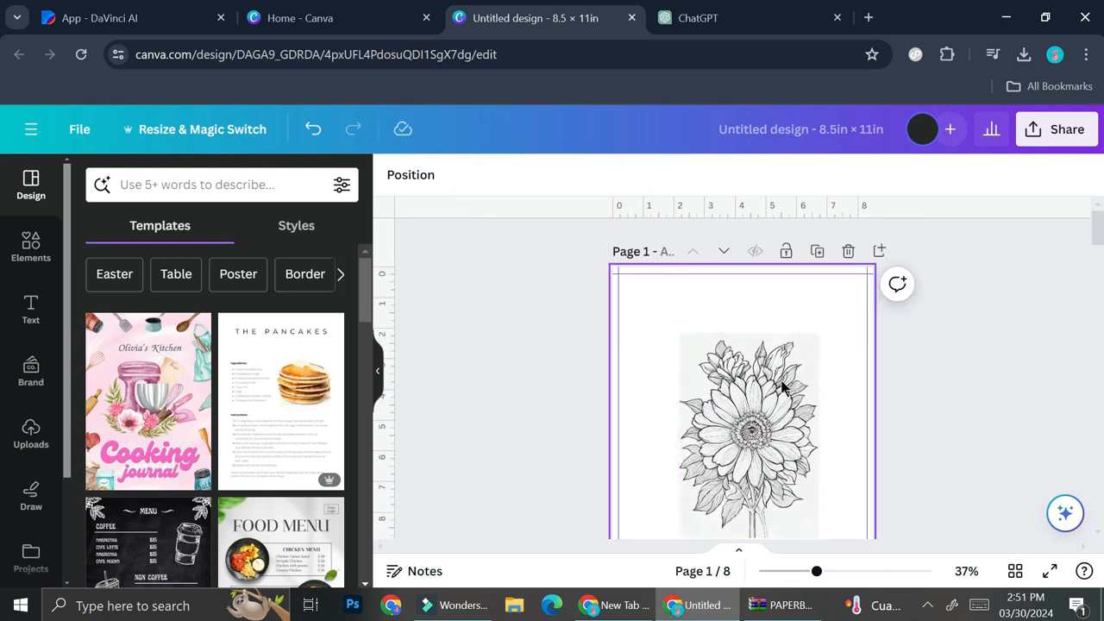
pyautogui.scroll(-2, 879, 394)
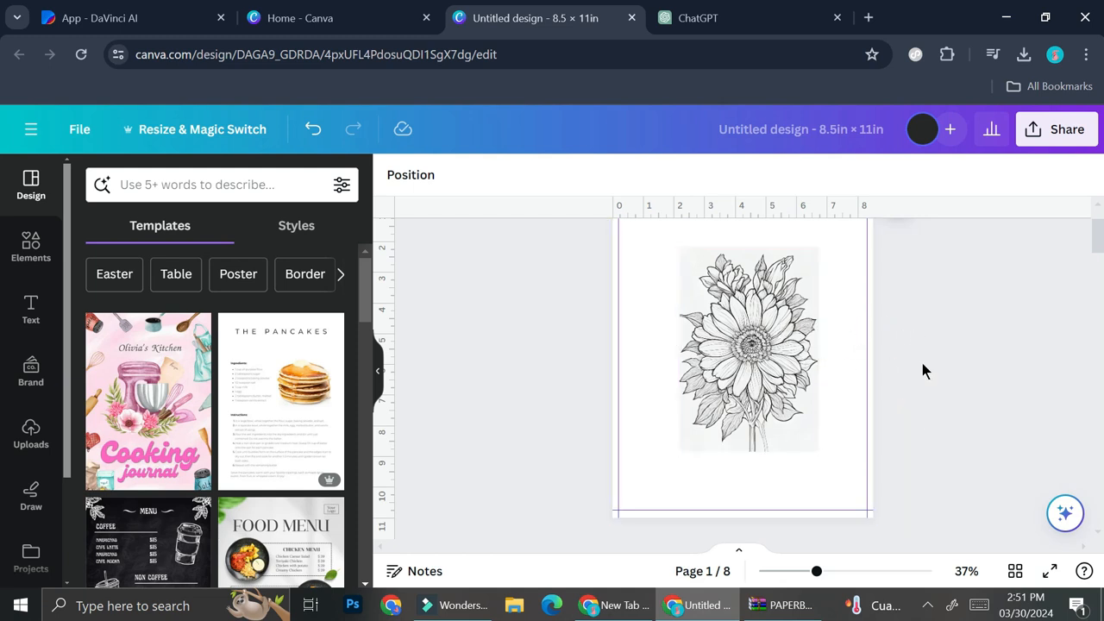
pyautogui.click(678, 19)
pyautogui.click(528, 15)
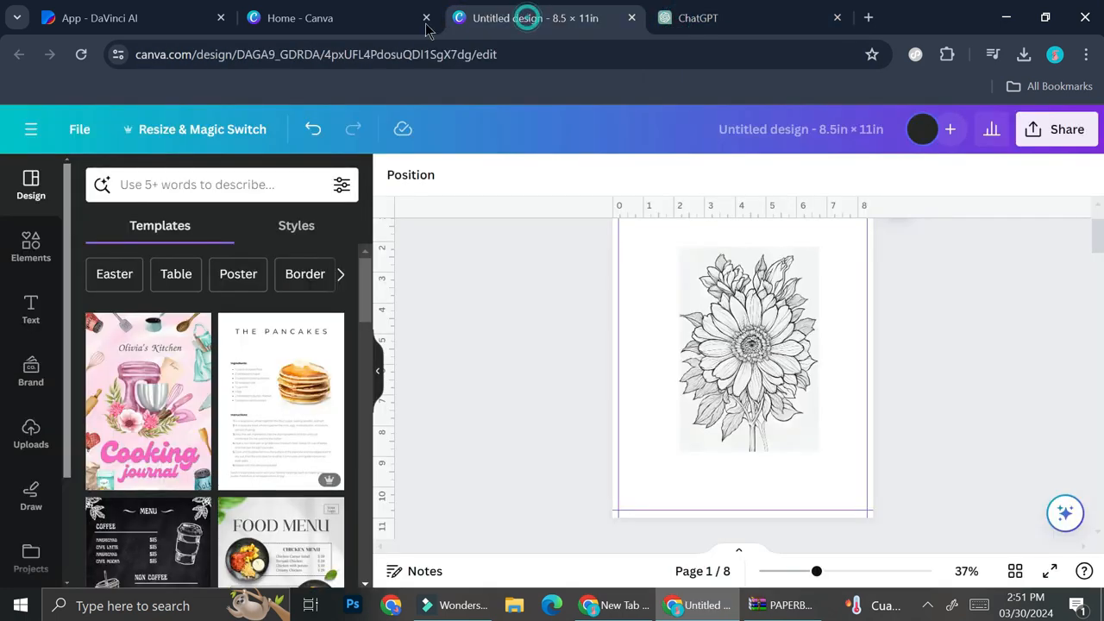
pyautogui.scroll(-3, 30, 489)
# Step: Upload the flower facts spreadsheet to Bulk create and accept its Flower Type / Fun Fact range
pyautogui.click(31, 475)
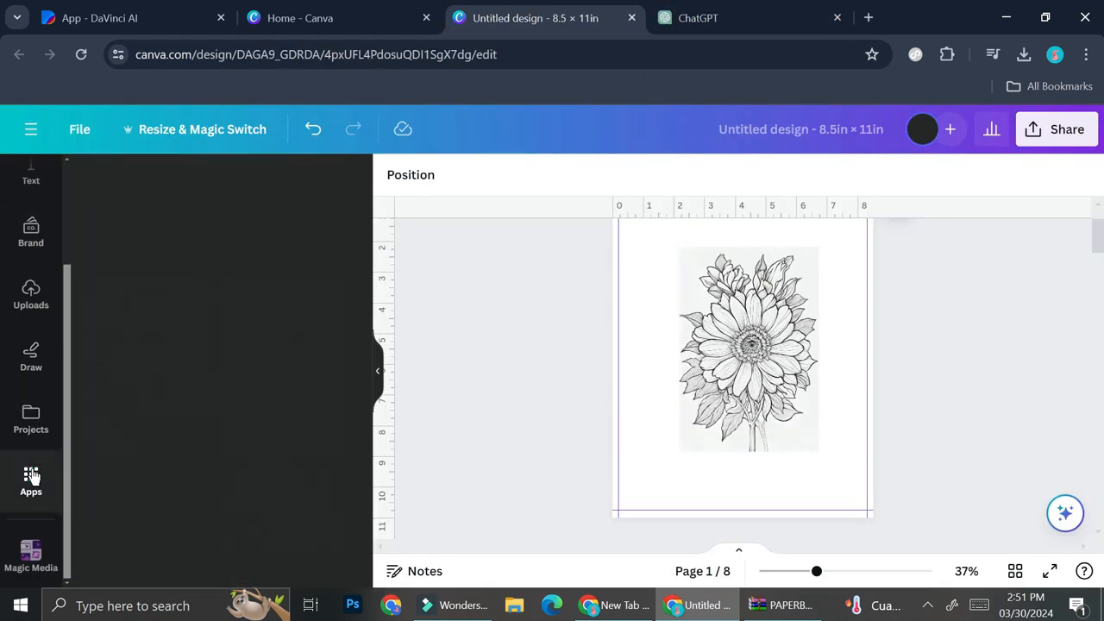
pyautogui.scroll(-5, 278, 315)
pyautogui.click(316, 324)
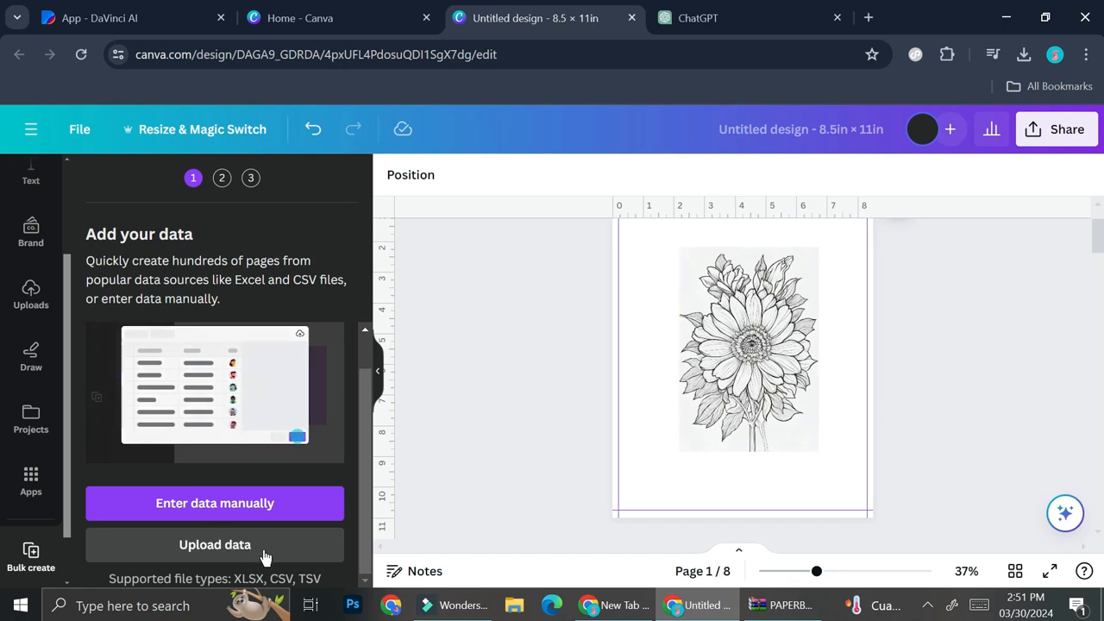
pyautogui.click(265, 556)
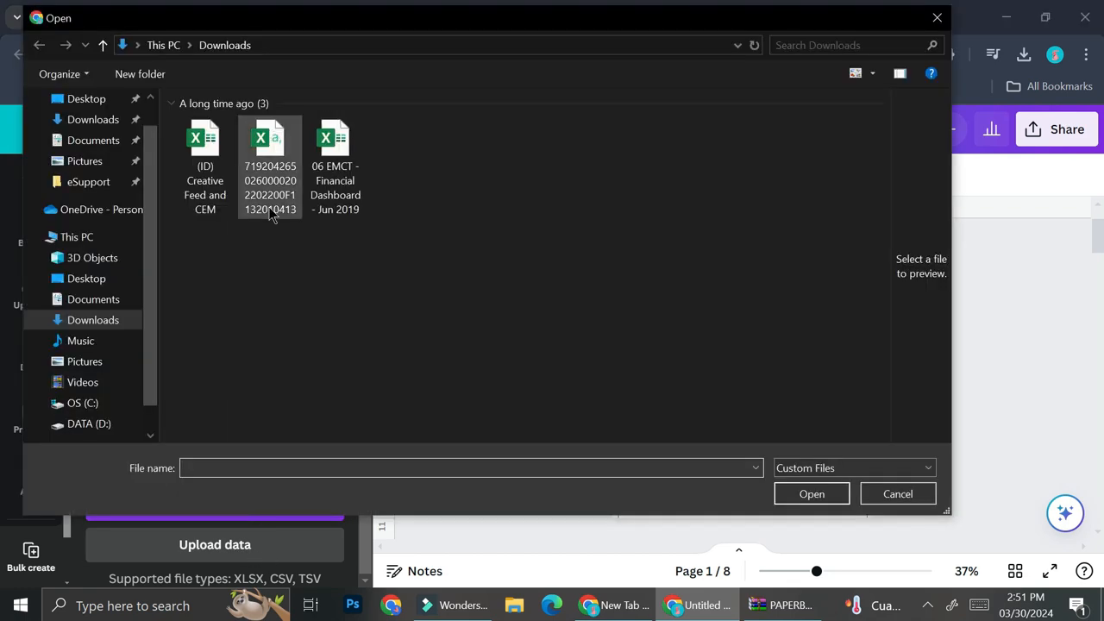
pyautogui.doubleClick(205, 152)
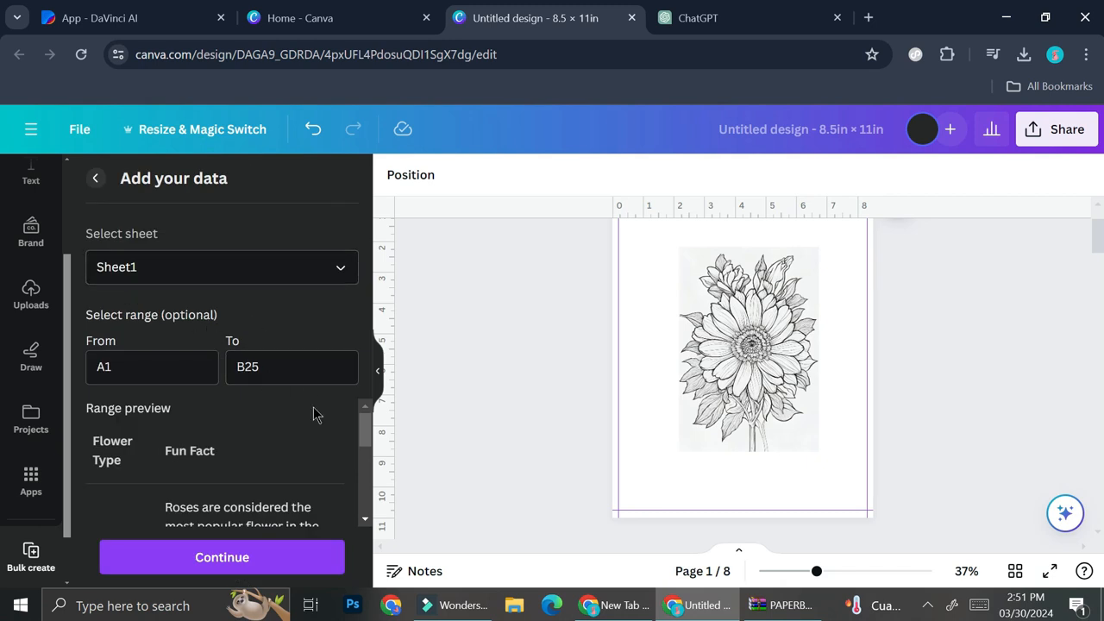
pyautogui.scroll(-5, 258, 432)
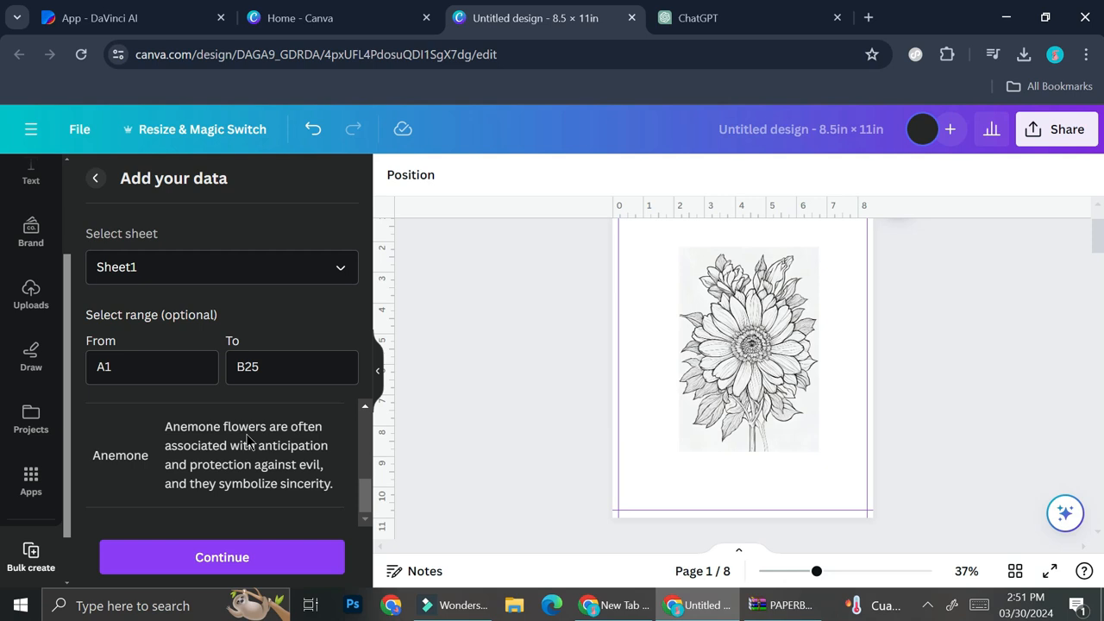
pyautogui.scroll(5, 231, 457)
pyautogui.scroll(-5, 225, 466)
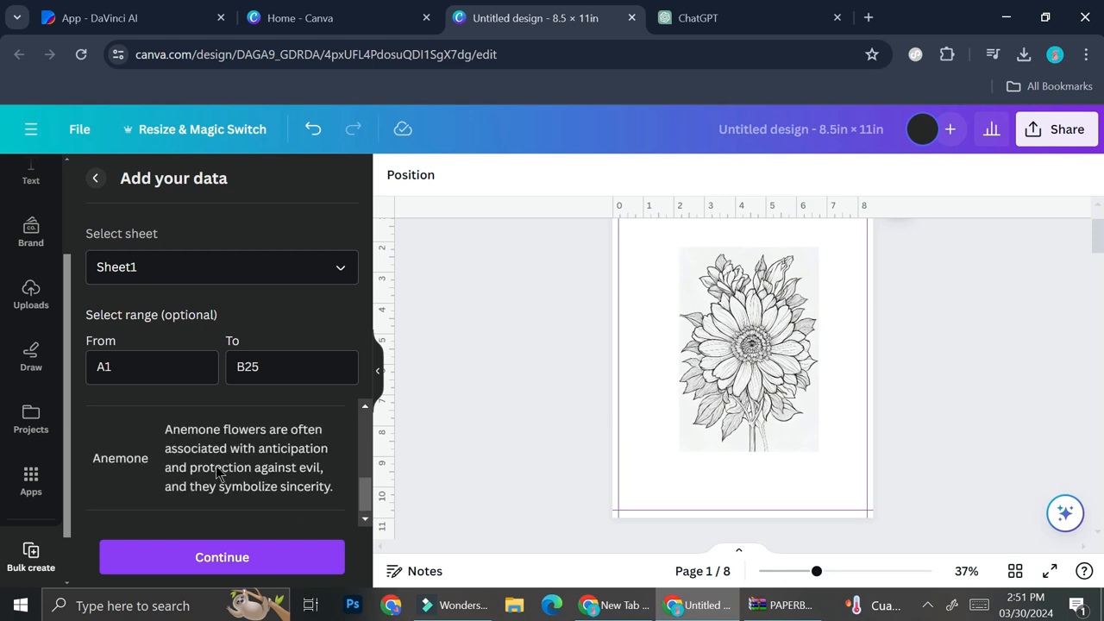
pyautogui.click(216, 557)
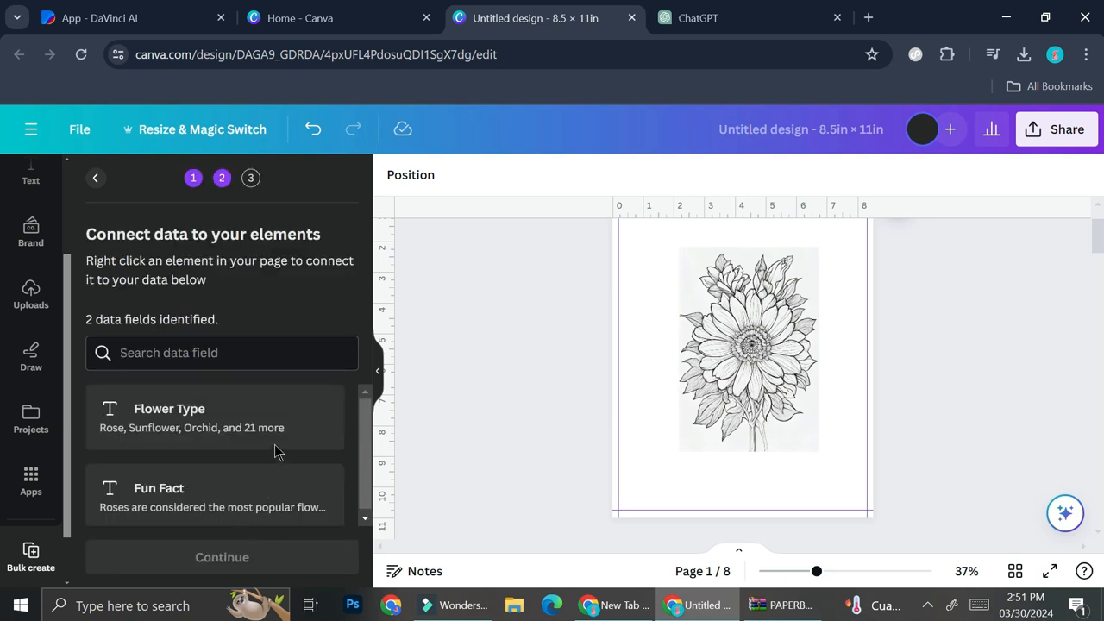
pyautogui.scroll(2, 676, 317)
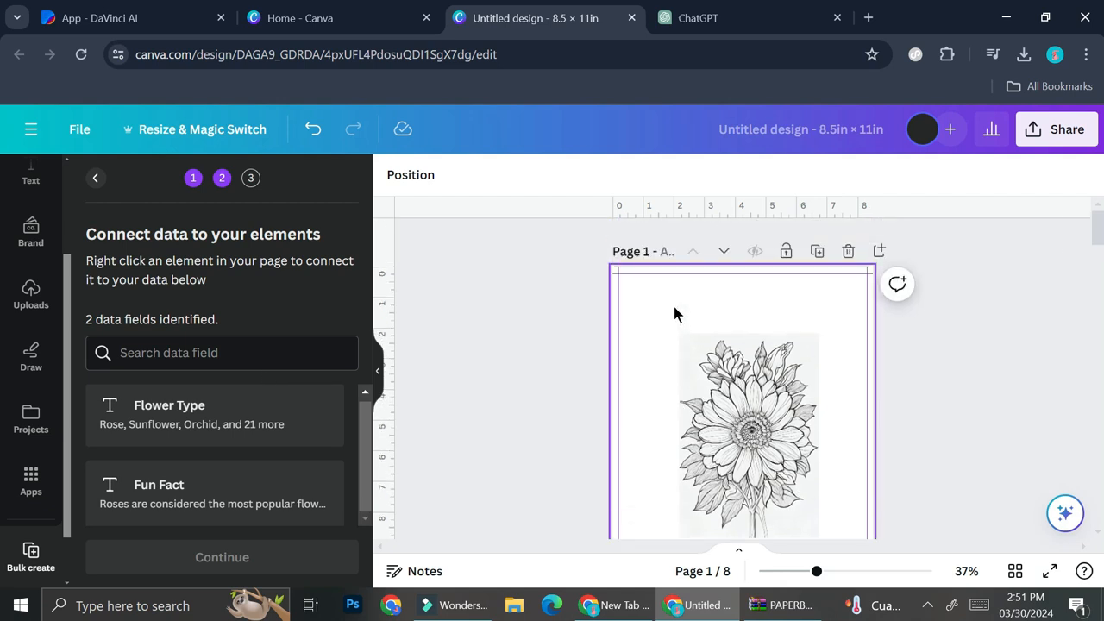
pyautogui.scroll(2, 31, 285)
pyautogui.click(31, 308)
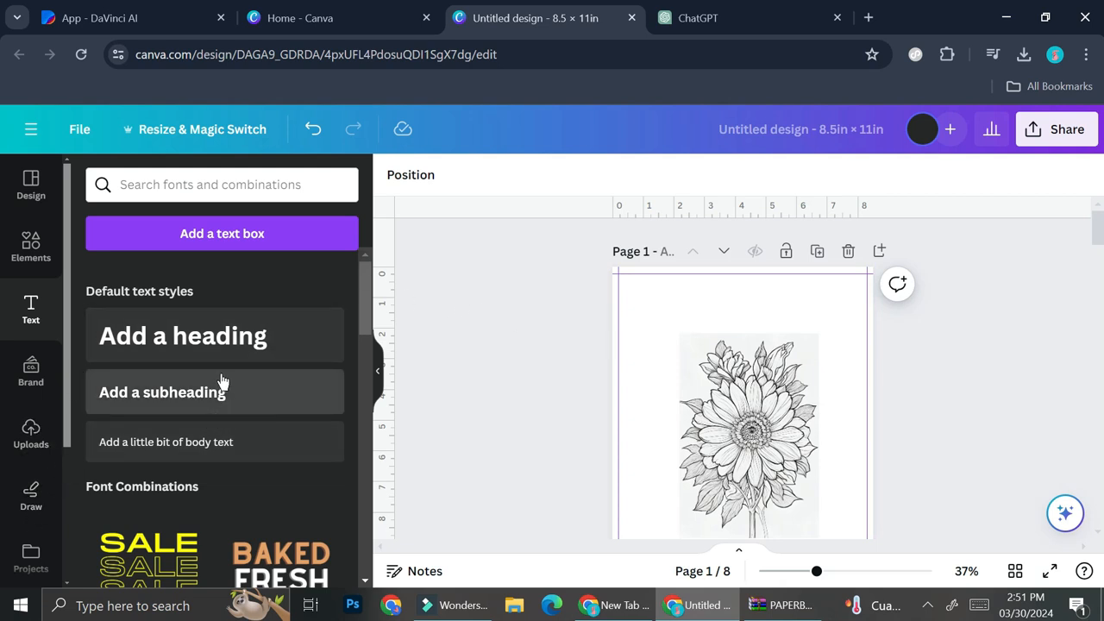
# Step: Add a heading text box at the top of page 1 in Garamond font
pyautogui.click(163, 337)
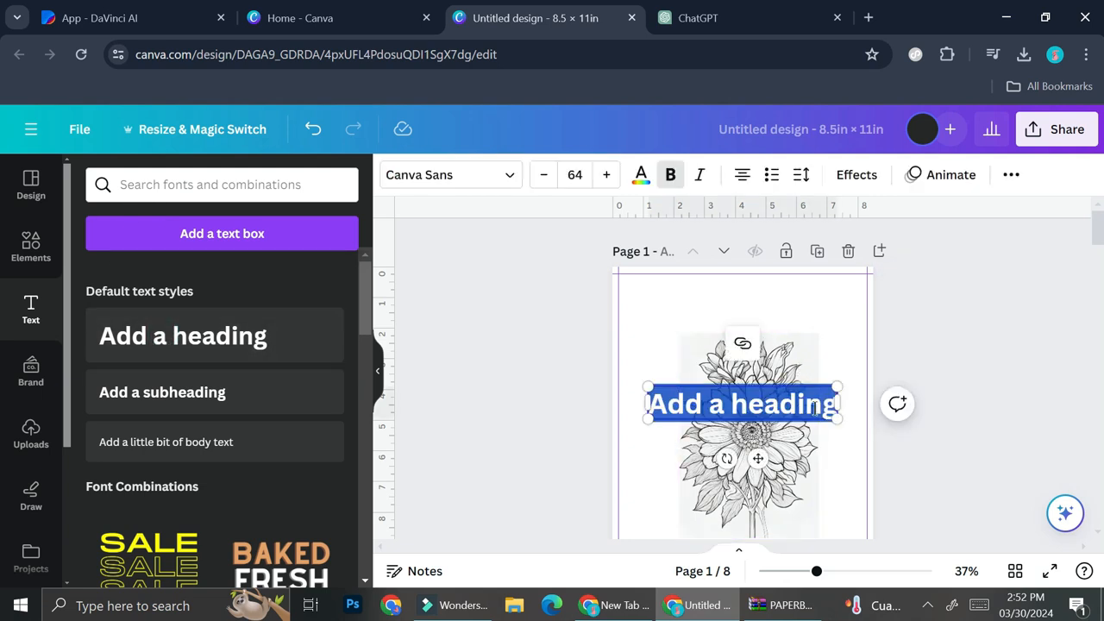
pyautogui.moveTo(759, 456); pyautogui.dragTo(757, 348)
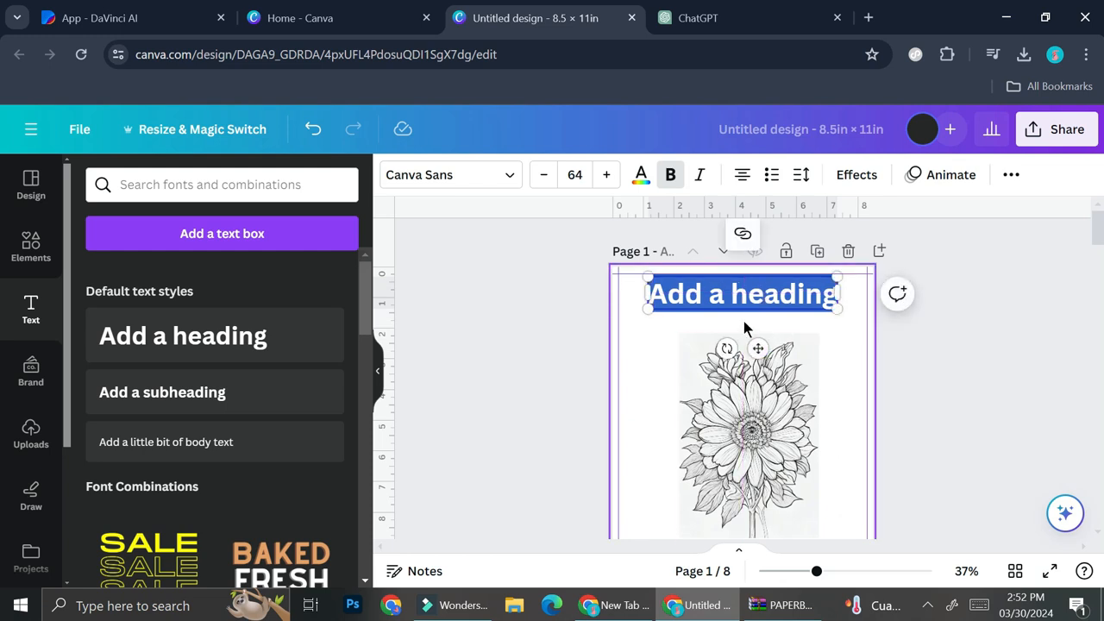
pyautogui.click(510, 177)
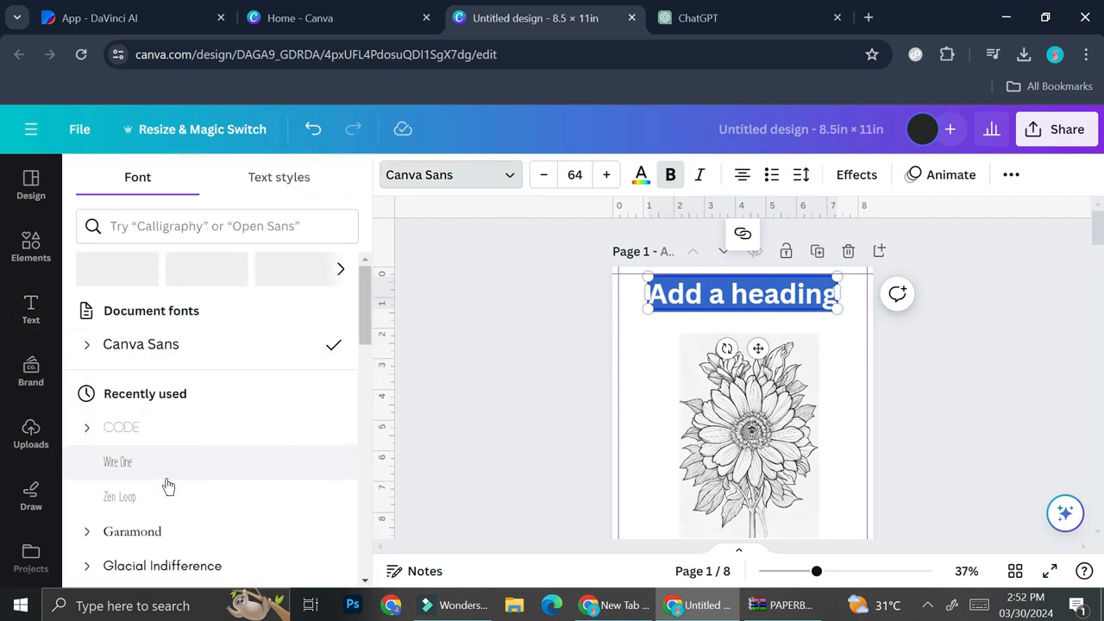
pyautogui.scroll(-2, 159, 474)
pyautogui.click(168, 361)
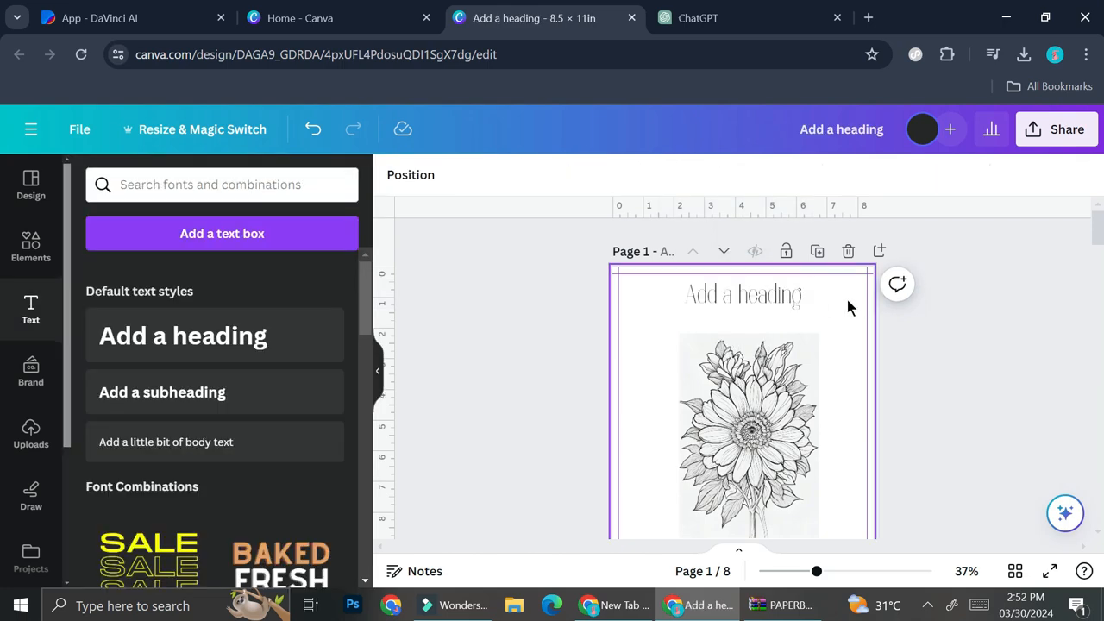
# Step: Paste a copy of the heading and move it below the sunflower
pyautogui.click(799, 303)
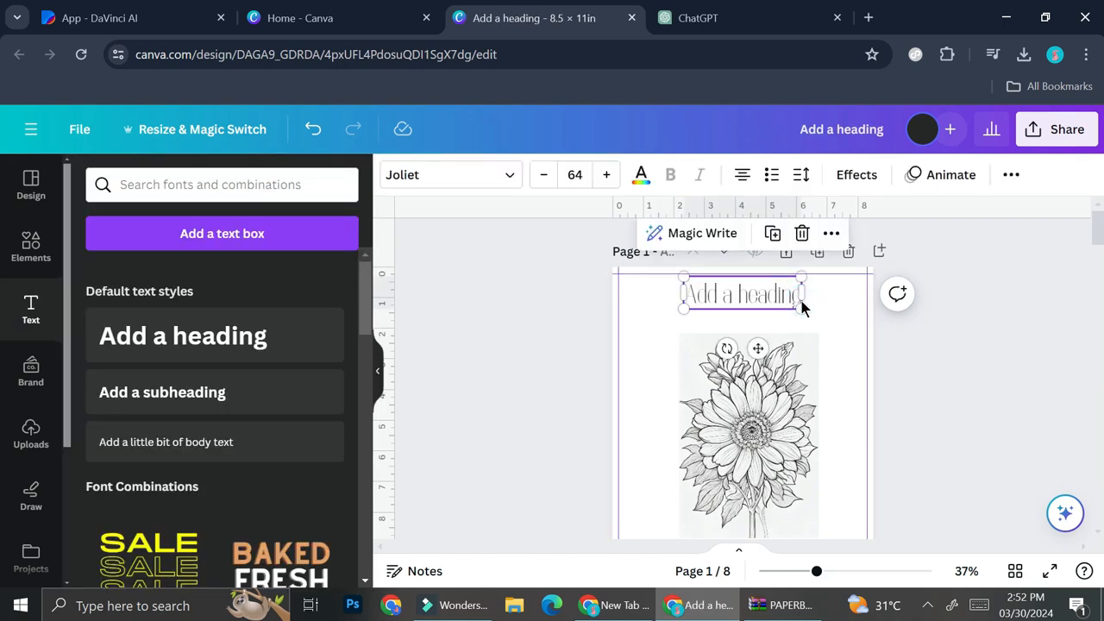
pyautogui.press('Delete')
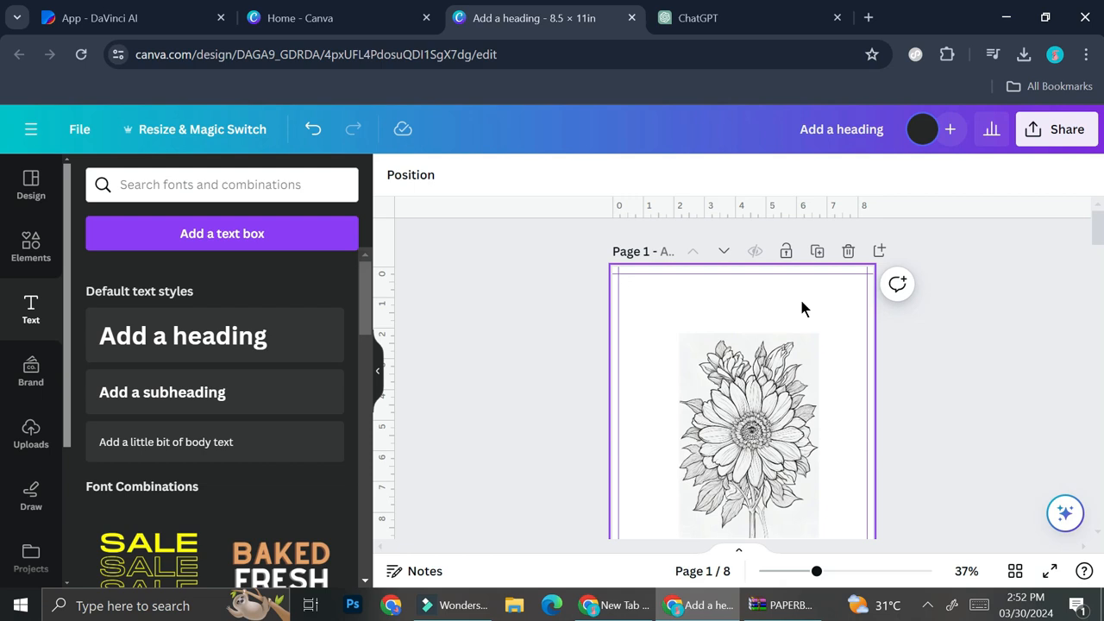
pyautogui.hotkey('ctrl', 'v')
pyautogui.scroll(-3, 808, 413)
pyautogui.click(765, 317)
pyautogui.hotkey('ctrl', 'v')
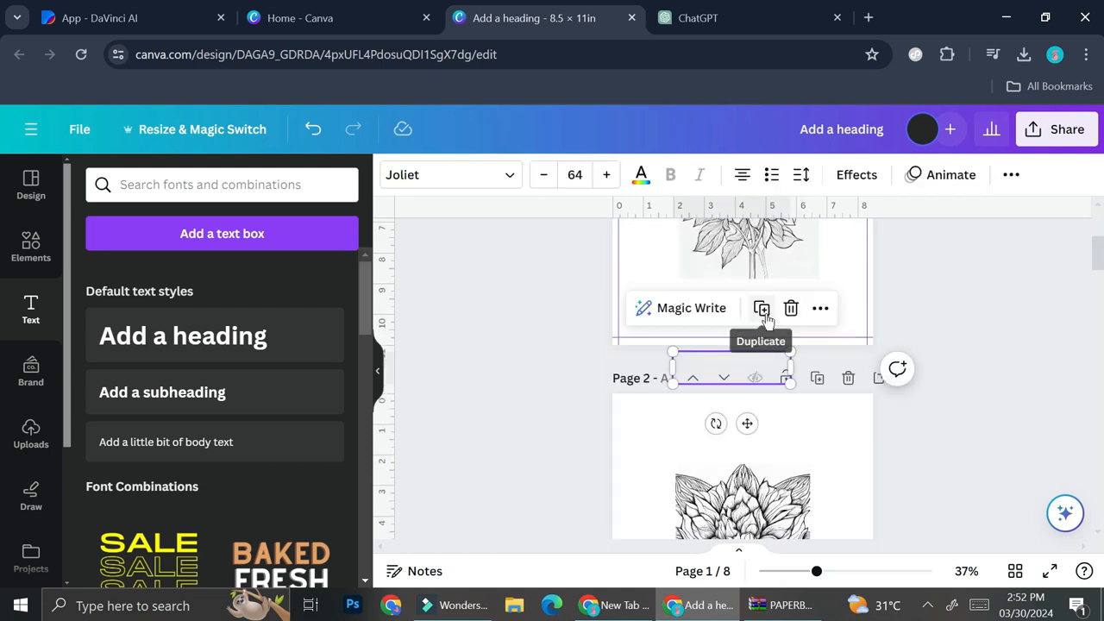
pyautogui.moveTo(746, 423); pyautogui.dragTo(755, 365)
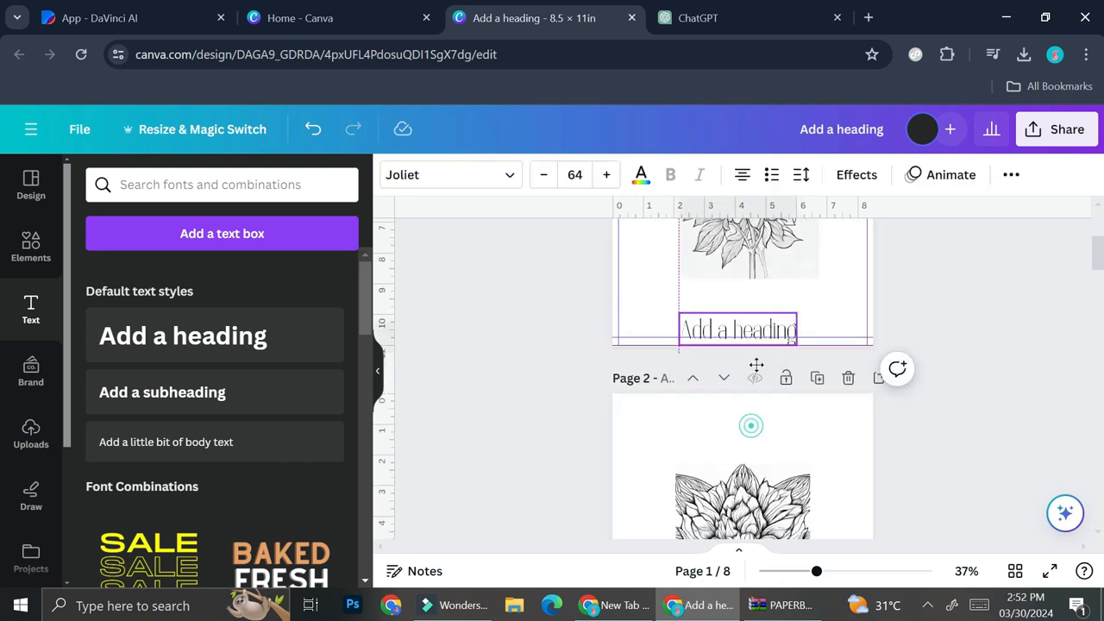
# Step: Stretch the caption box to both page edges and reduce its font size
pyautogui.click(695, 323)
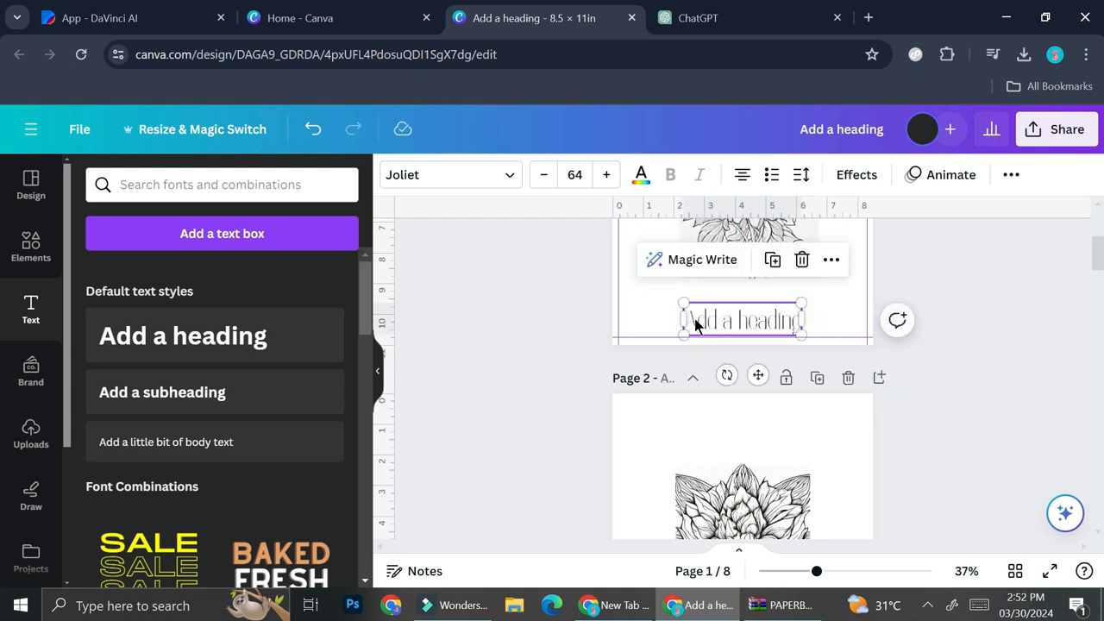
pyautogui.moveTo(684, 318); pyautogui.dragTo(661, 326)
pyautogui.moveTo(802, 319); pyautogui.dragTo(864, 318)
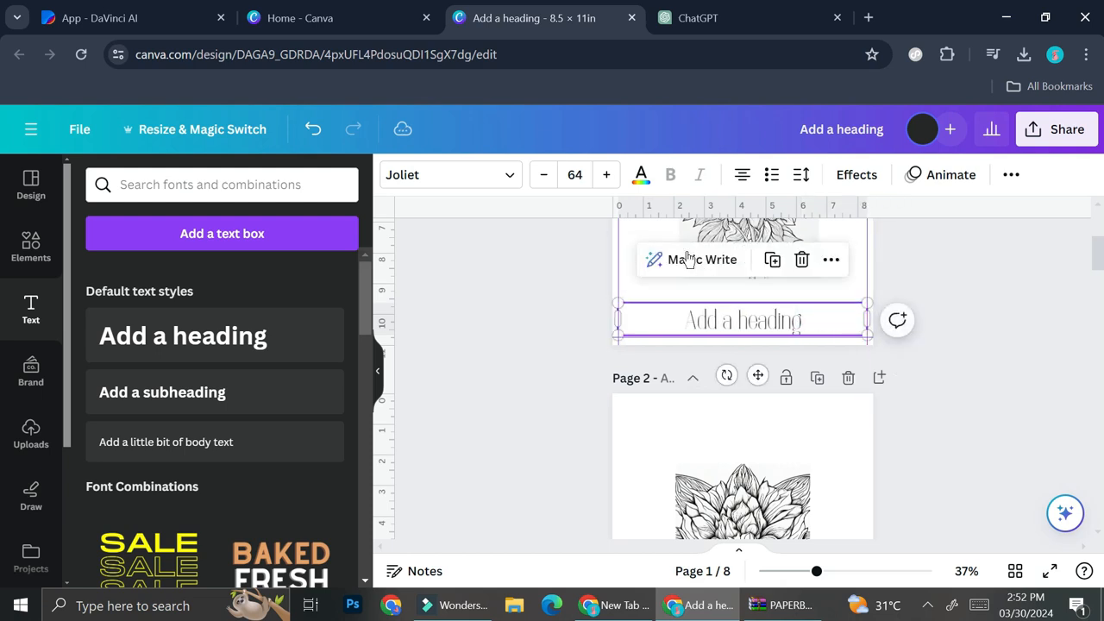
pyautogui.click(543, 177)
pyautogui.click(543, 176)
pyautogui.click(543, 177)
pyautogui.click(544, 177)
pyautogui.click(543, 176)
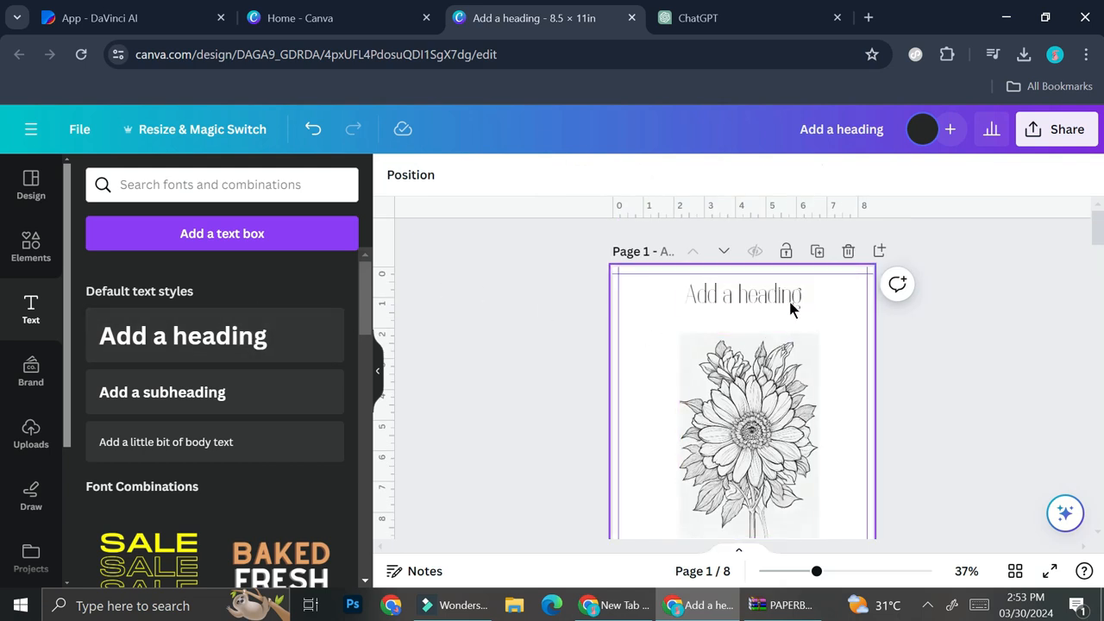
pyautogui.click(783, 296)
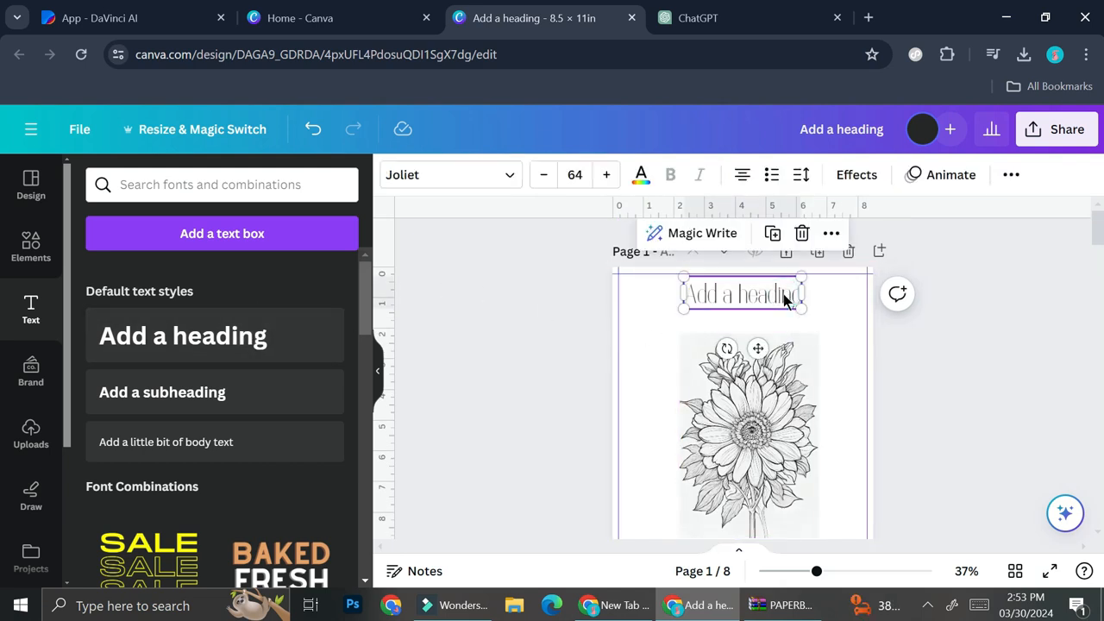
pyautogui.scroll(-1, 797, 322)
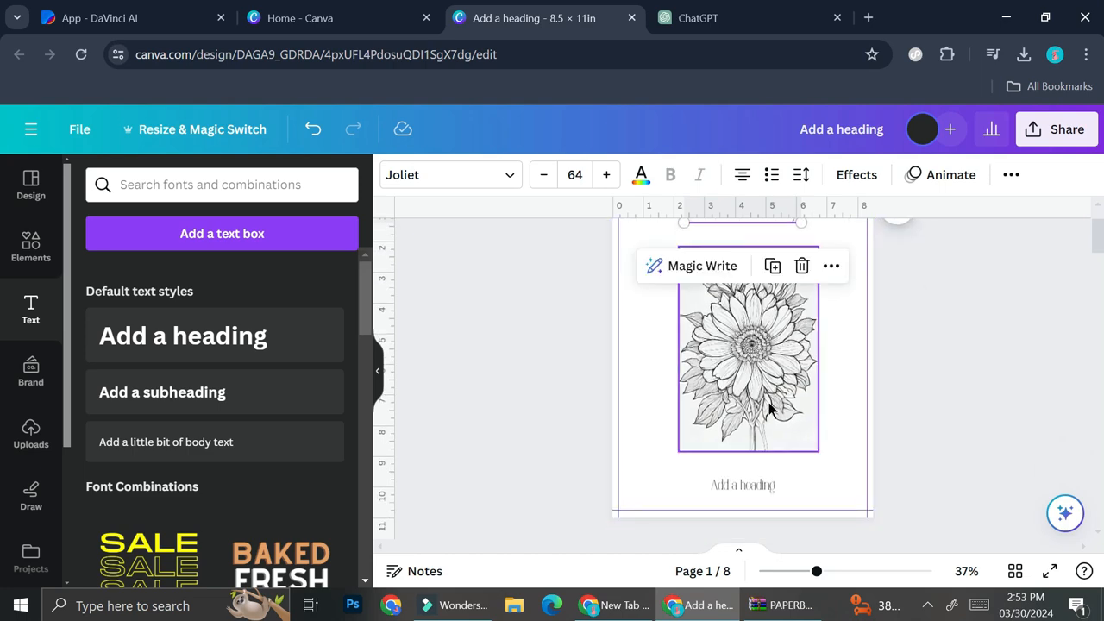
# Step: Connect the page 1 heading to the Flower Type field so it shows {Flower Type}
pyautogui.keyDown('shift'); pyautogui.click(772, 486); pyautogui.keyUp('shift')
pyautogui.scroll(-3, 31, 414)
pyautogui.click(33, 498)
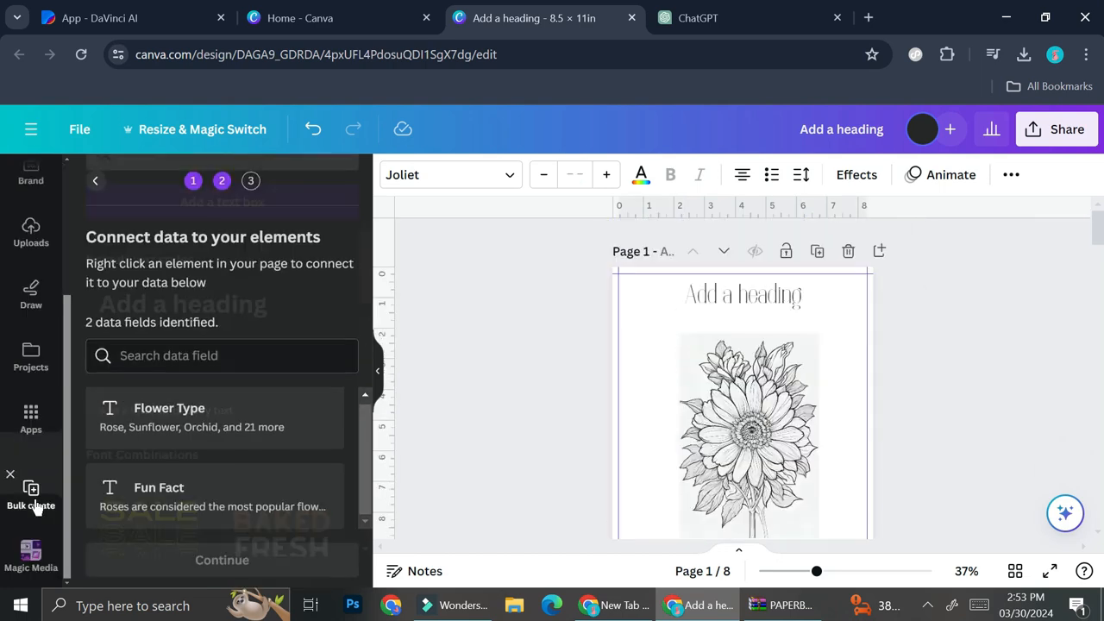
pyautogui.click(727, 293)
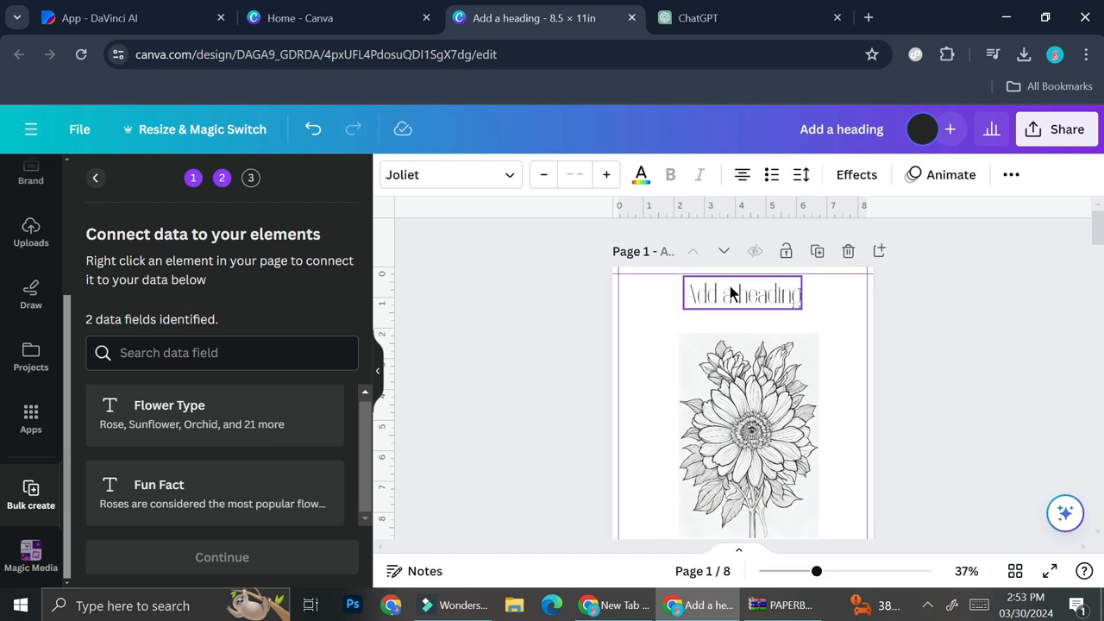
pyautogui.click(830, 234)
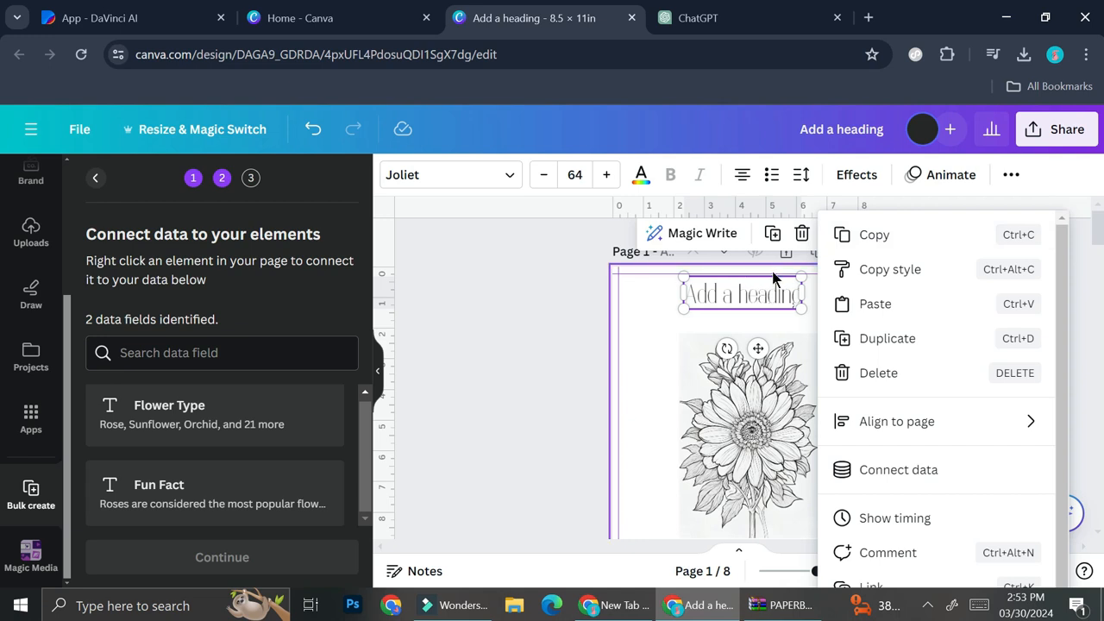
pyautogui.click(896, 470)
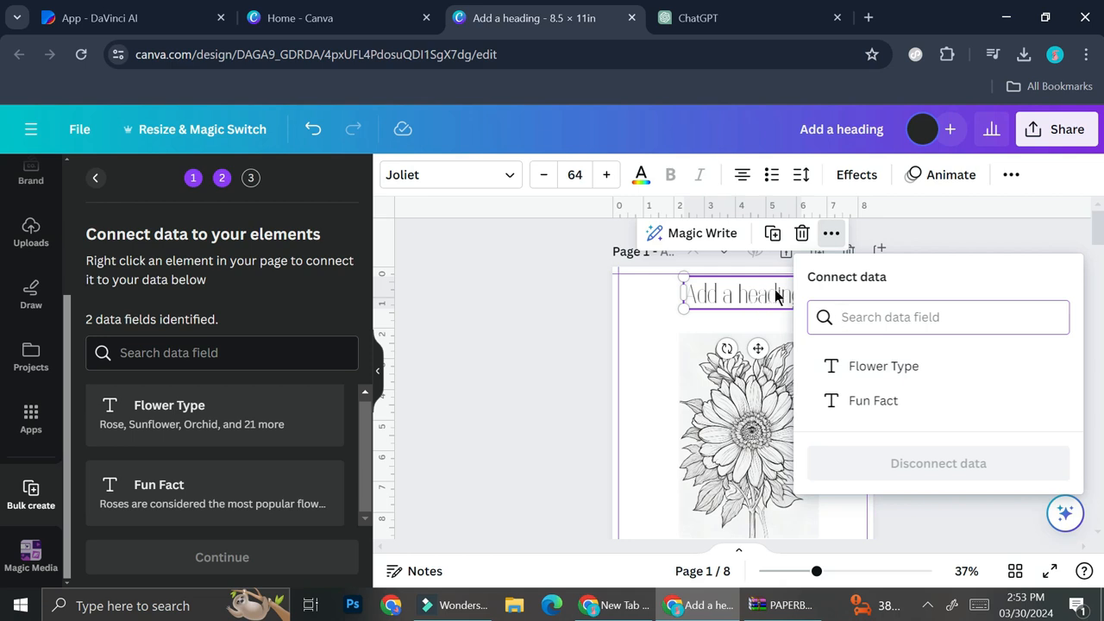
pyautogui.click(879, 378)
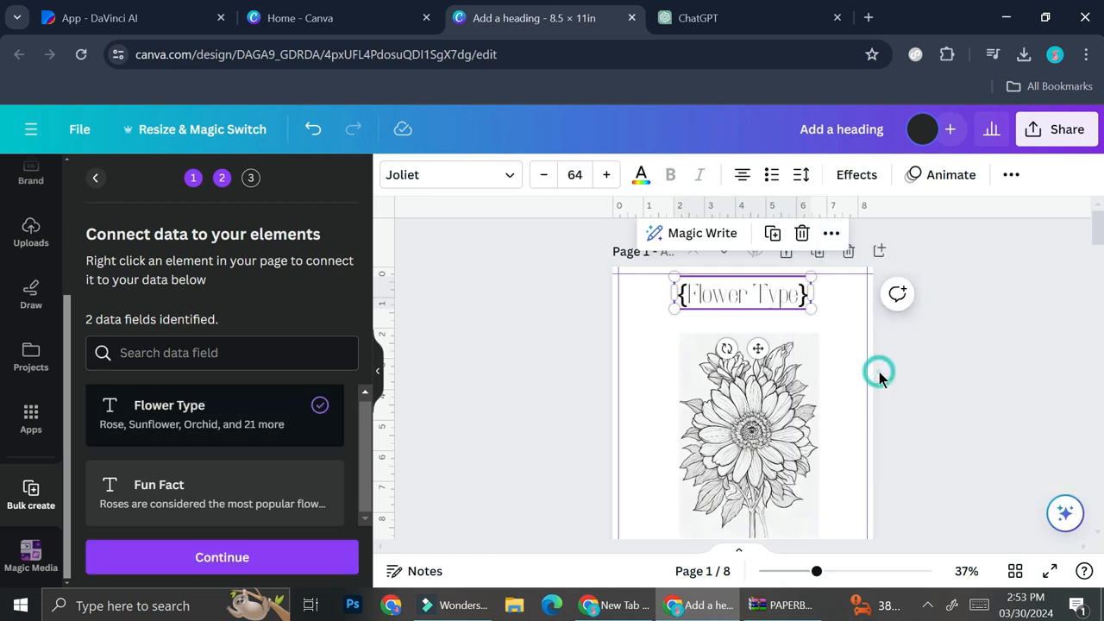
pyautogui.scroll(-5, 781, 385)
pyautogui.click(770, 317)
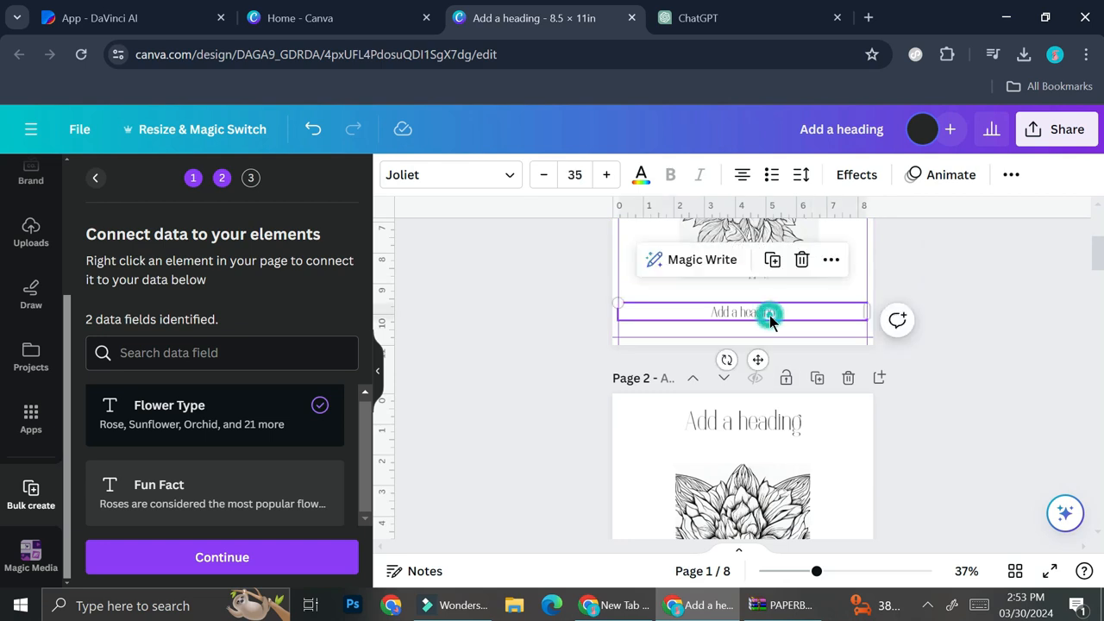
# Step: Connect the bottom caption to the Fun Fact field and continue to Apply data
pyautogui.click(821, 268)
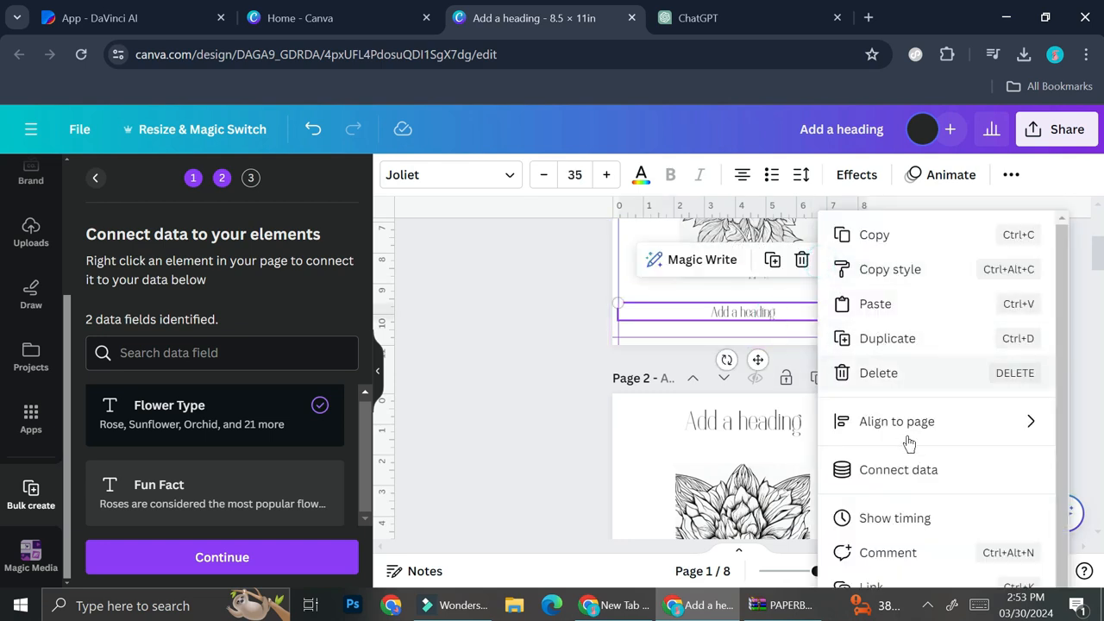
pyautogui.click(845, 468)
pyautogui.click(874, 424)
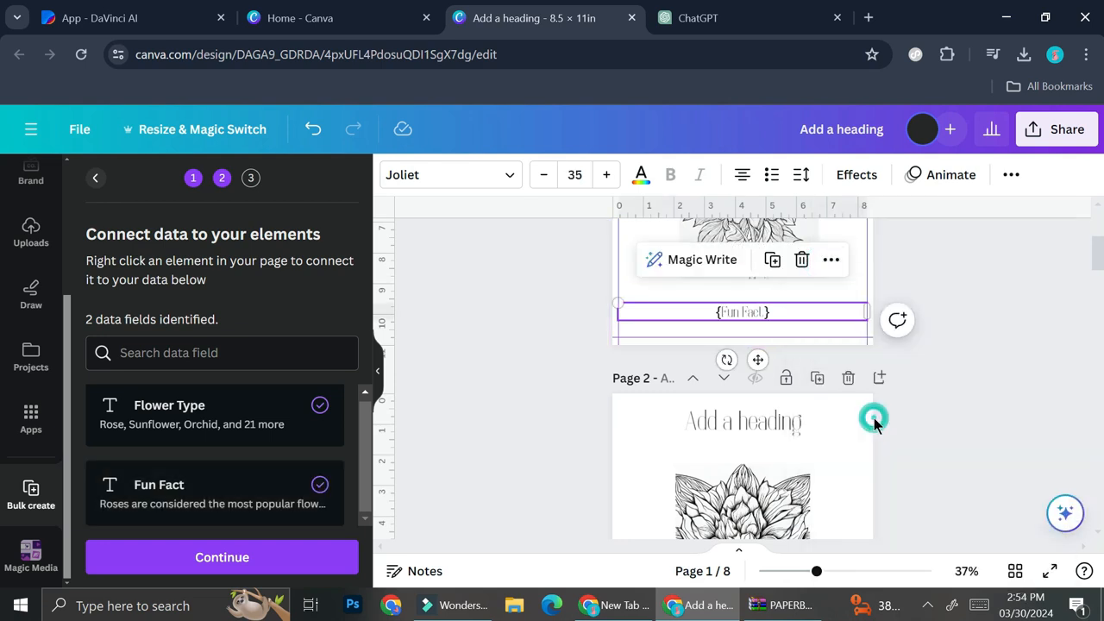
pyautogui.click(288, 566)
pyautogui.scroll(-7, 220, 375)
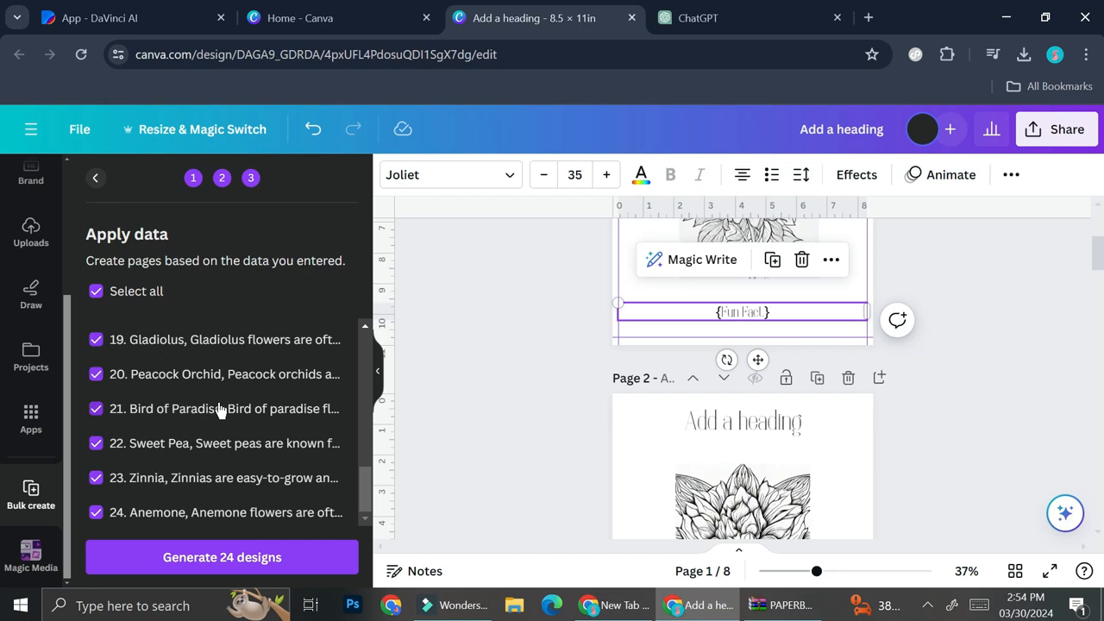
# Step: Uncheck flower rows 9–24, Anemone through Hydrangea, leaving only rows 1–8 selected
pyautogui.scroll(-10, 827, 475)
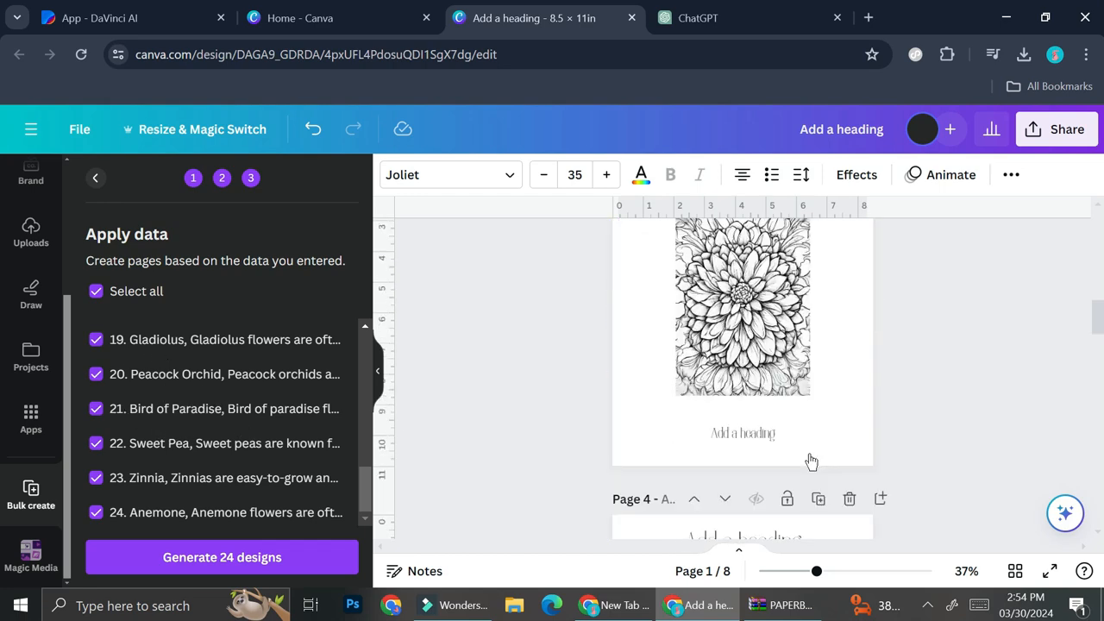
pyautogui.scroll(-8, 807, 455)
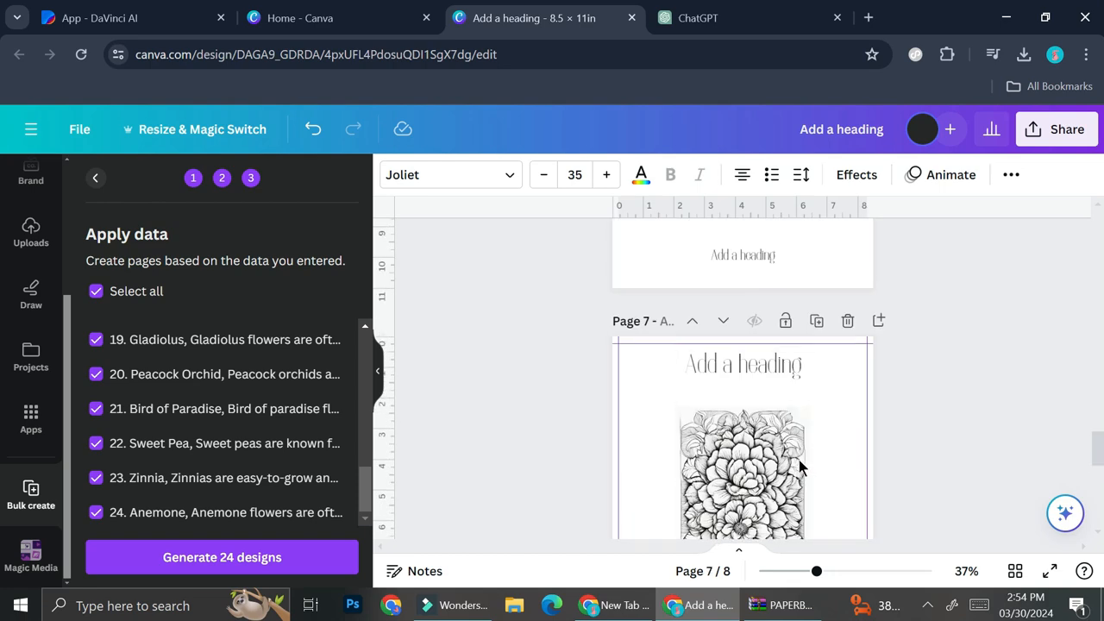
pyautogui.scroll(-4, 758, 414)
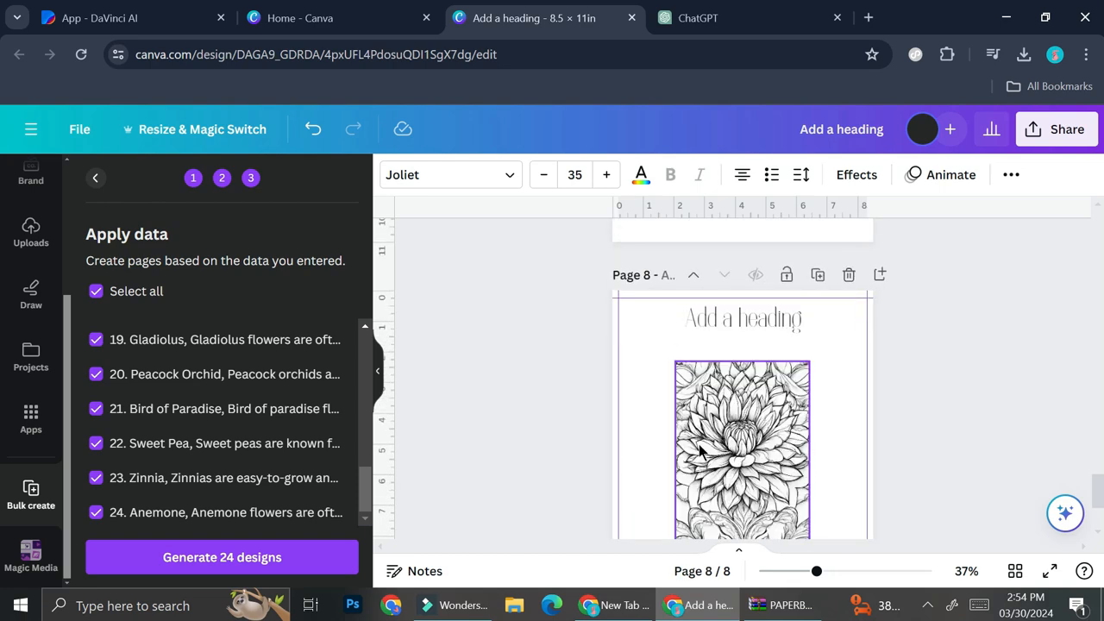
pyautogui.click(94, 512)
pyautogui.click(94, 478)
pyautogui.click(95, 444)
pyautogui.click(95, 409)
pyautogui.click(96, 374)
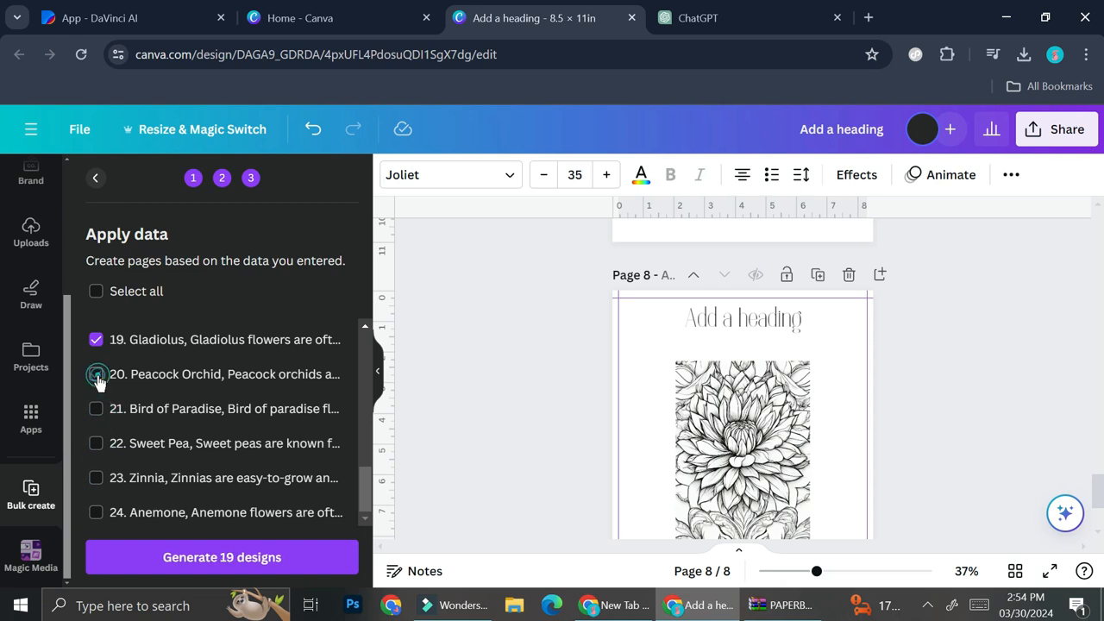
pyautogui.scroll(2, 107, 471)
pyautogui.click(95, 428)
pyautogui.click(95, 393)
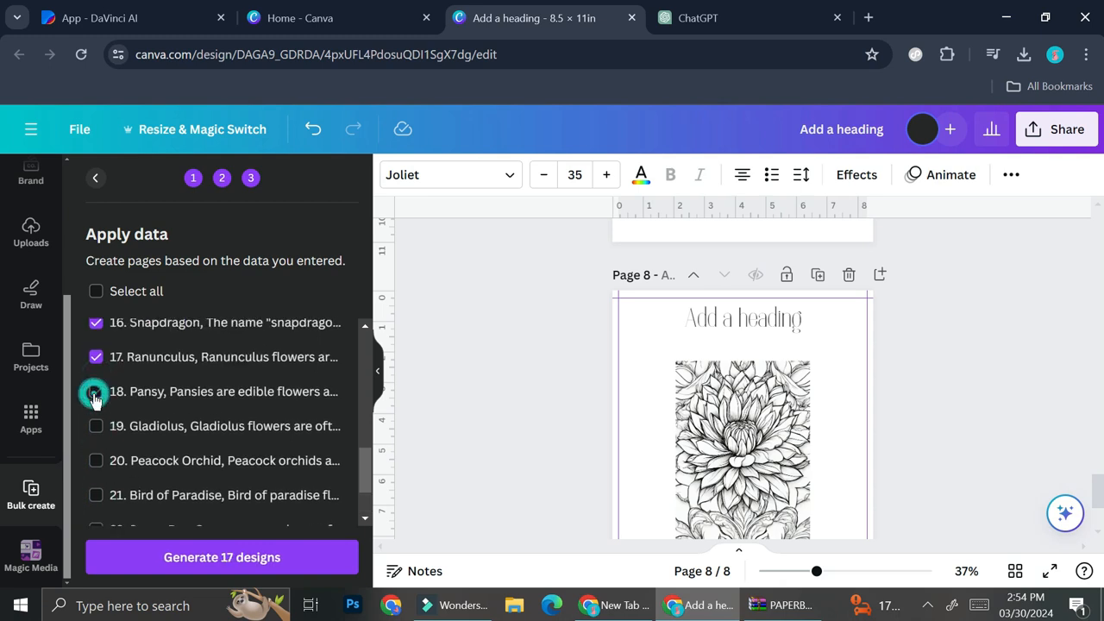
pyautogui.scroll(4, 94, 397)
pyautogui.scroll(-2, 92, 470)
pyautogui.click(95, 443)
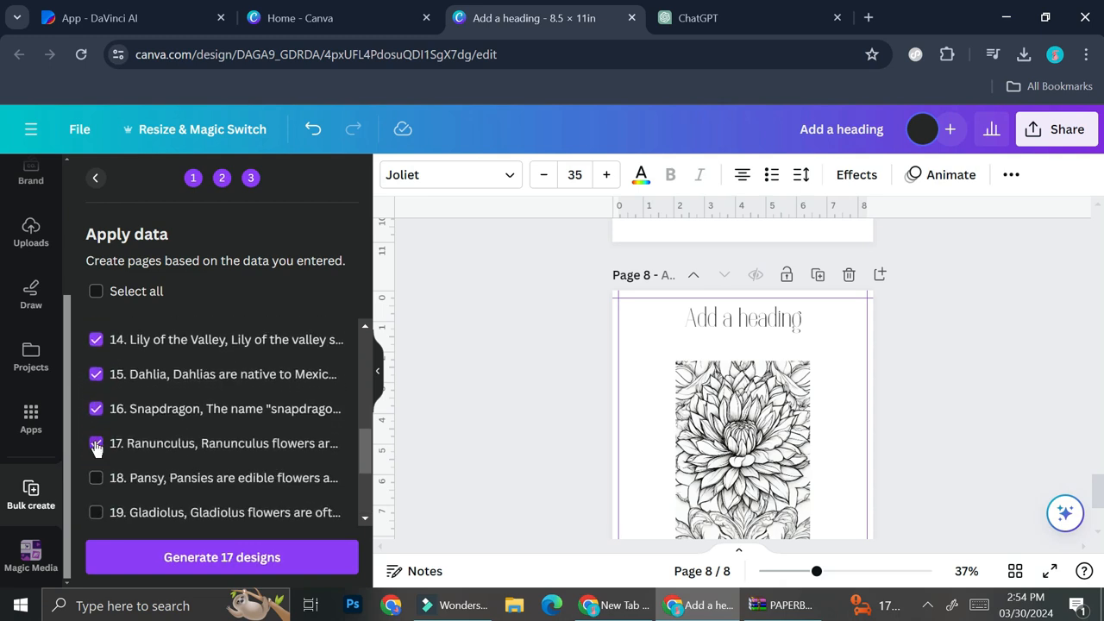
pyautogui.click(95, 408)
pyautogui.click(95, 376)
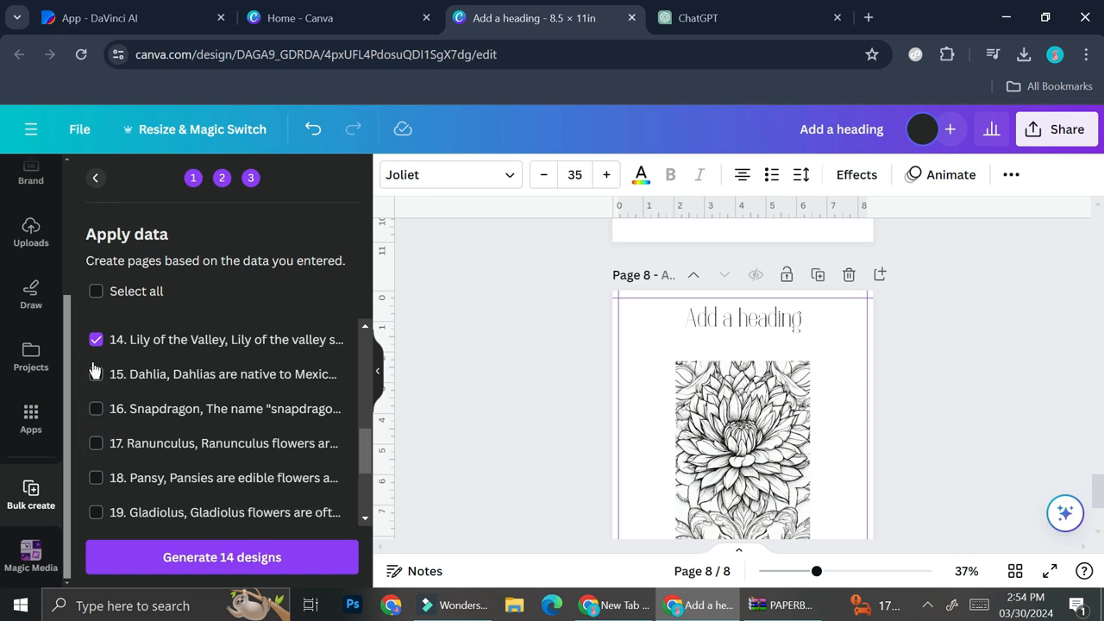
pyautogui.click(96, 343)
pyautogui.scroll(4, 96, 354)
pyautogui.click(95, 478)
pyautogui.click(92, 443)
pyautogui.click(95, 409)
pyautogui.click(95, 375)
pyautogui.click(94, 340)
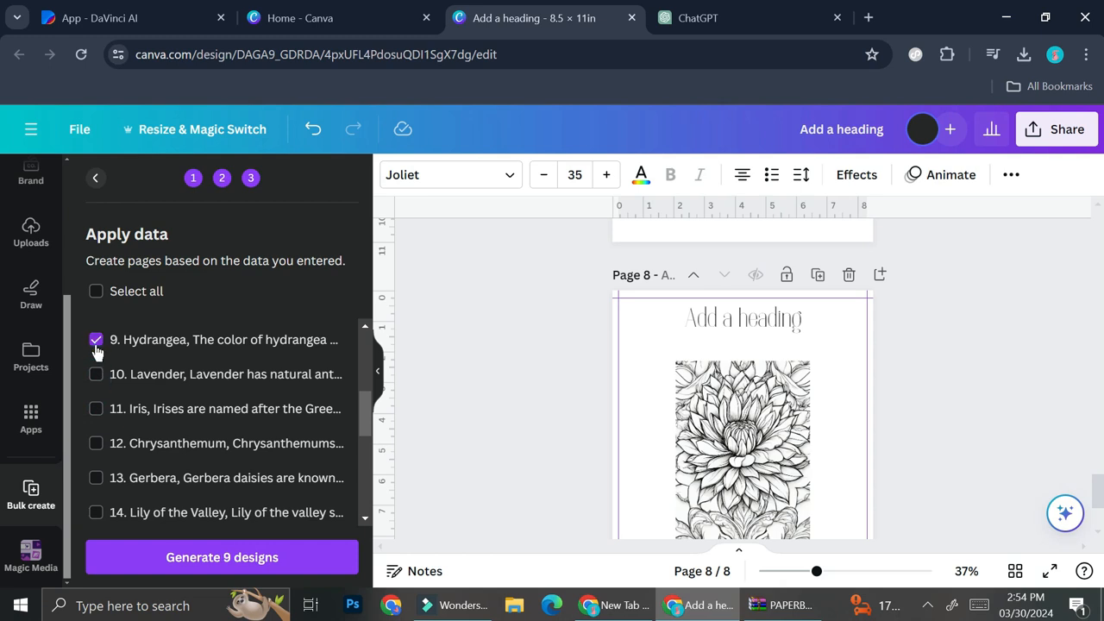
# Step: Generate 8 designs from the remaining eight rows
pyautogui.scroll(2, 185, 414)
pyautogui.scroll(1, 186, 413)
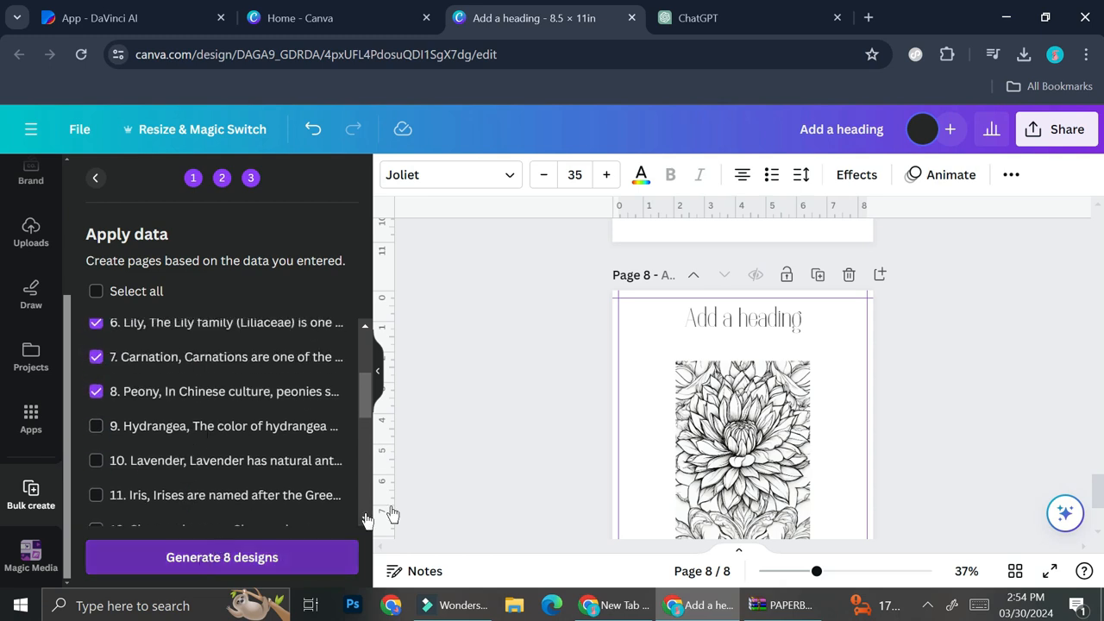
pyautogui.click(221, 556)
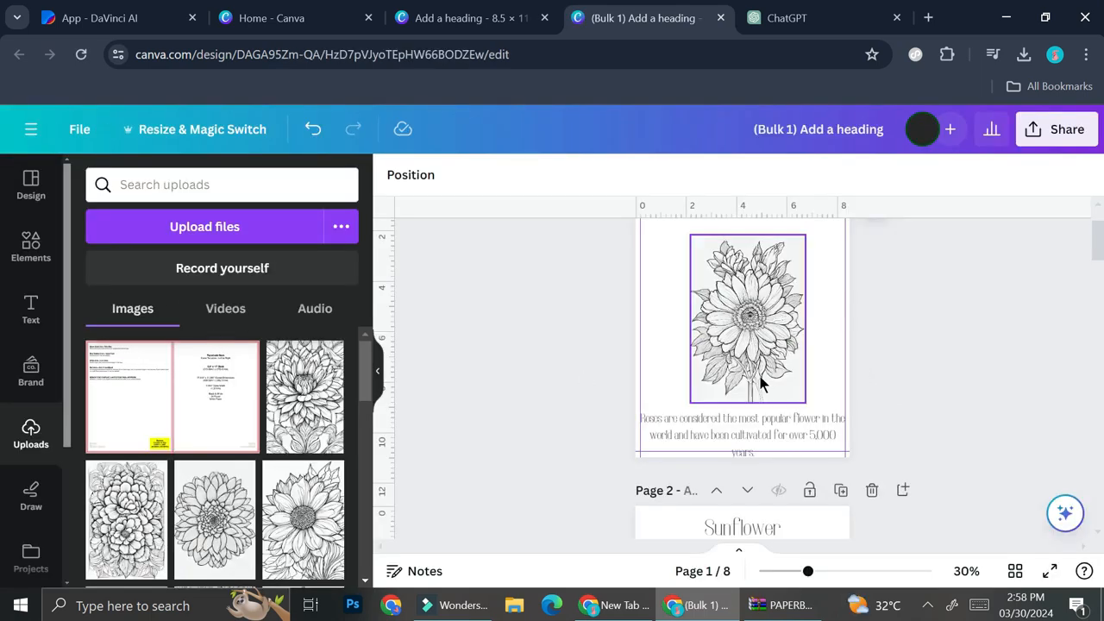
pyautogui.scroll(-5, 754, 382)
pyautogui.scroll(-1, 764, 387)
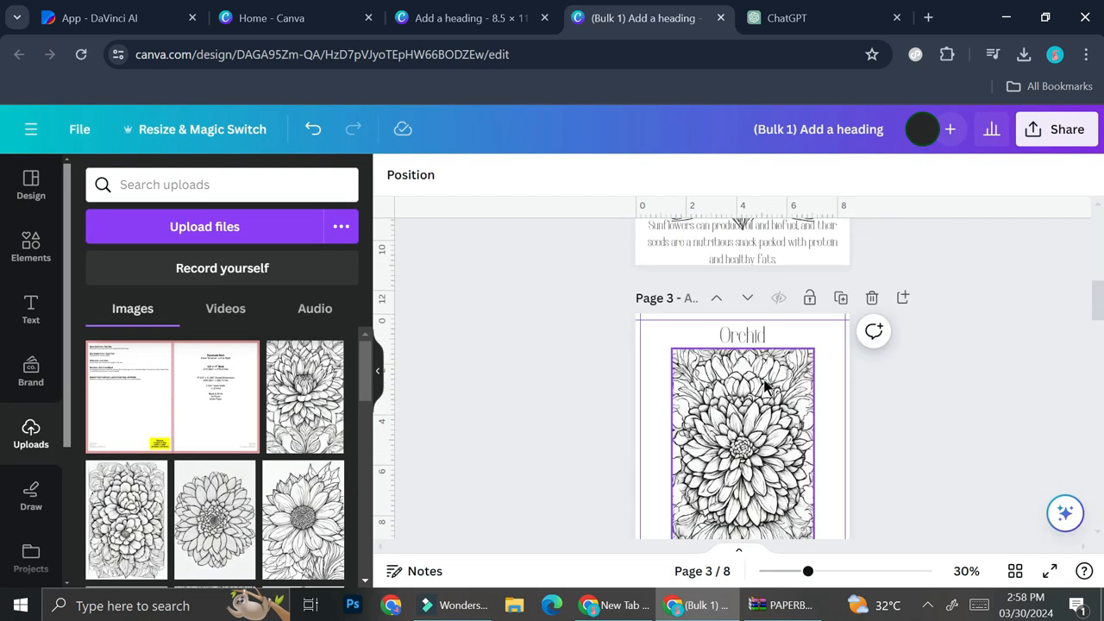
pyautogui.scroll(-2, 764, 387)
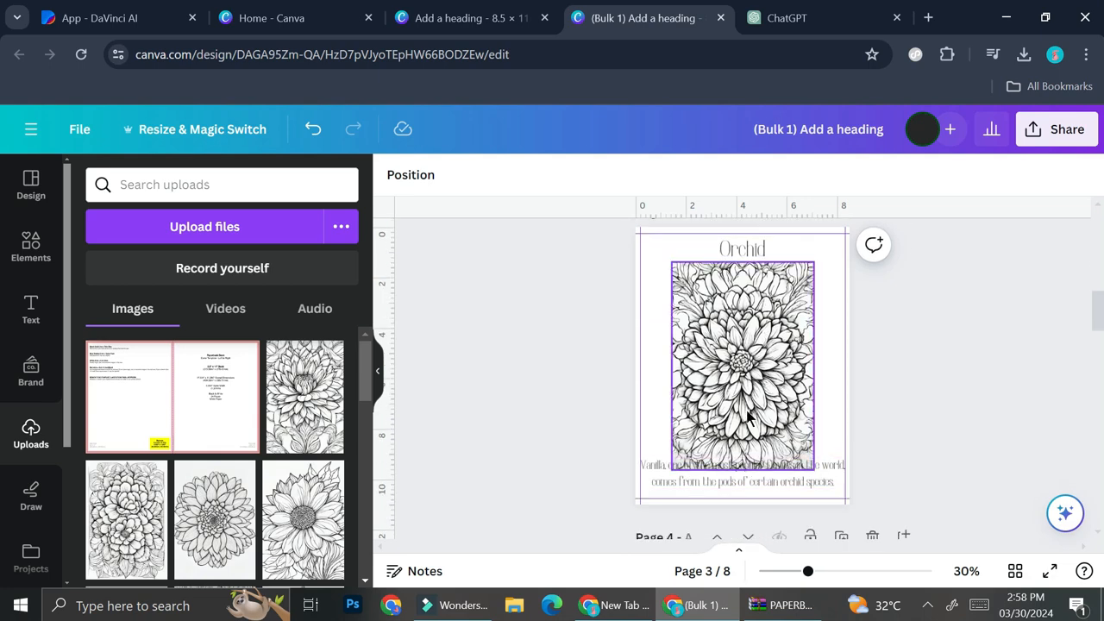
pyautogui.scroll(-10, 733, 414)
pyautogui.scroll(-4, 743, 366)
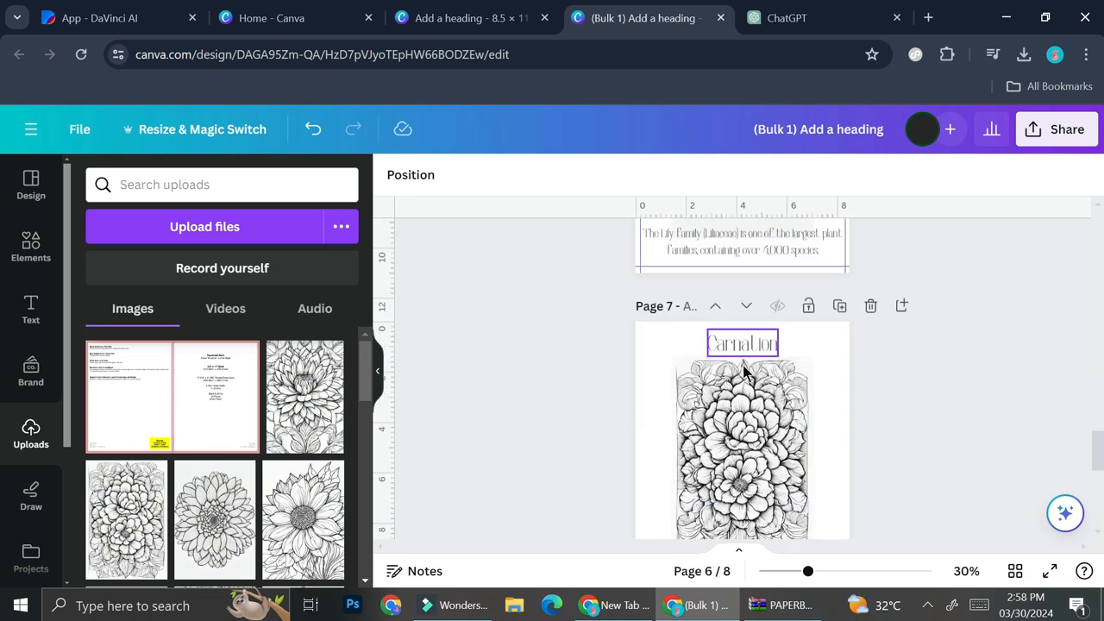
pyautogui.scroll(12, 744, 369)
pyautogui.scroll(8, 746, 370)
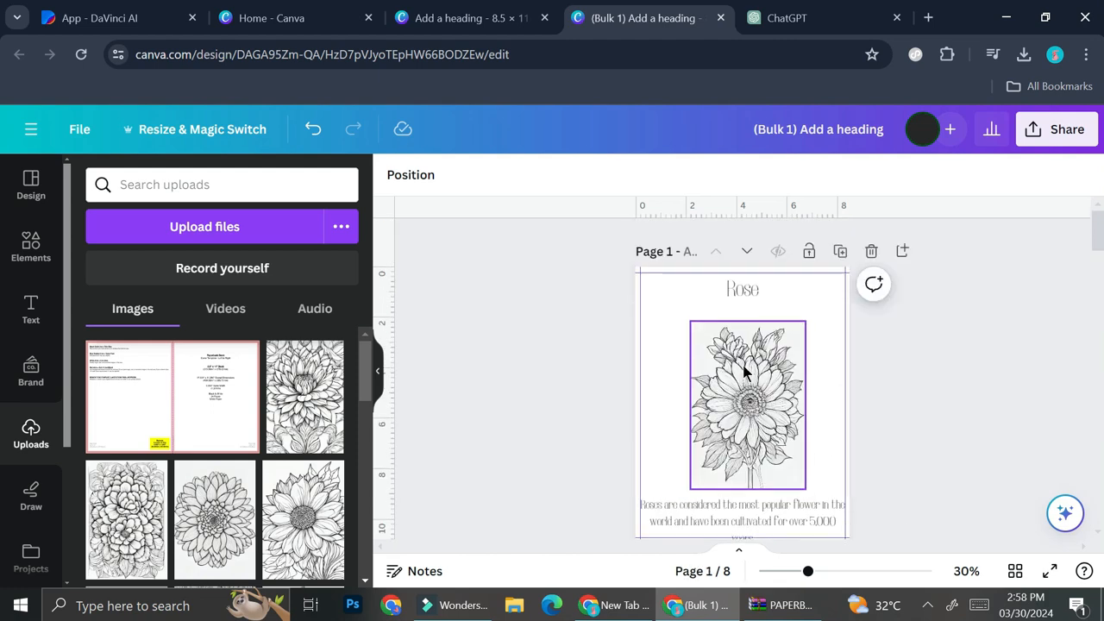
# Step: Shrink the Sunflower page's flower image and centre it on the page
pyautogui.click(752, 372)
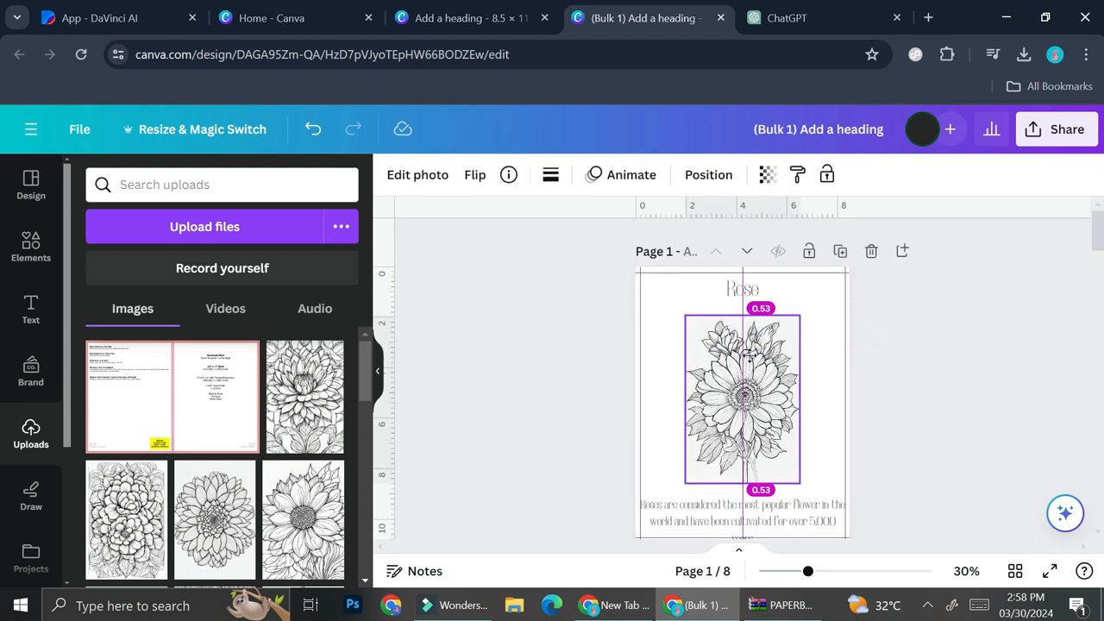
pyautogui.scroll(-3, 768, 411)
pyautogui.click(775, 419)
pyautogui.moveTo(813, 488); pyautogui.dragTo(789, 453)
pyautogui.moveTo(766, 397); pyautogui.dragTo(778, 396)
pyautogui.scroll(-5, 780, 395)
# Step: Shrink and centre the Orchid page's flower image
pyautogui.click(782, 394)
pyautogui.scroll(-3, 779, 345)
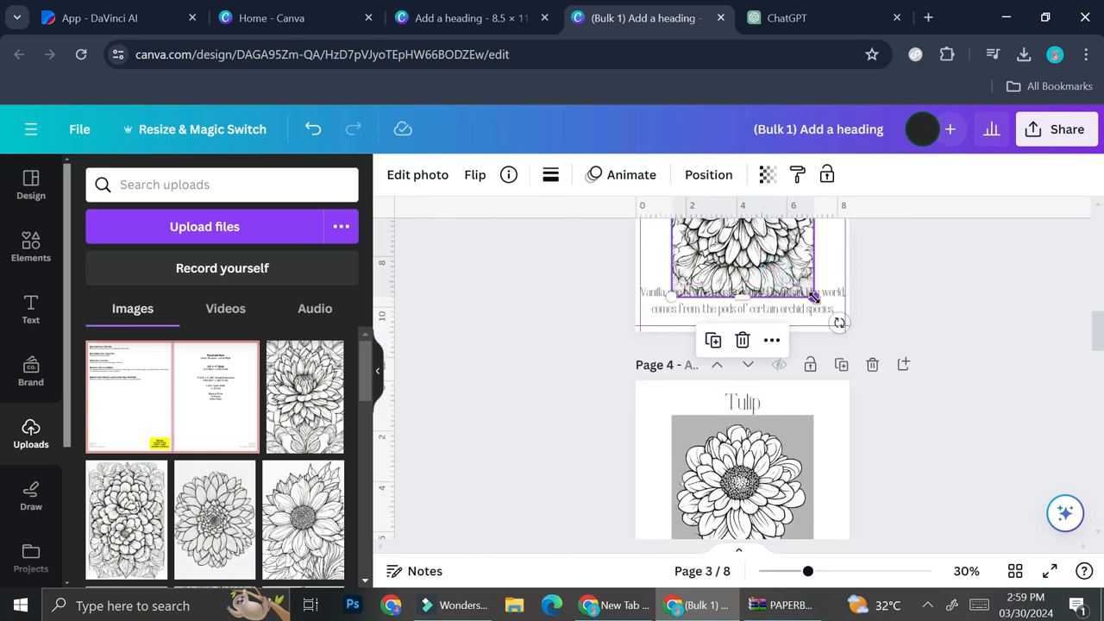
pyautogui.moveTo(804, 302); pyautogui.dragTo(796, 276)
pyautogui.scroll(2, 776, 301)
pyautogui.moveTo(762, 318); pyautogui.dragTo(771, 320)
pyautogui.scroll(-1, 785, 371)
# Step: Shrink and centre the Tulip page's flower image, then open Edit photo
pyautogui.click(778, 432)
pyautogui.scroll(-3, 779, 433)
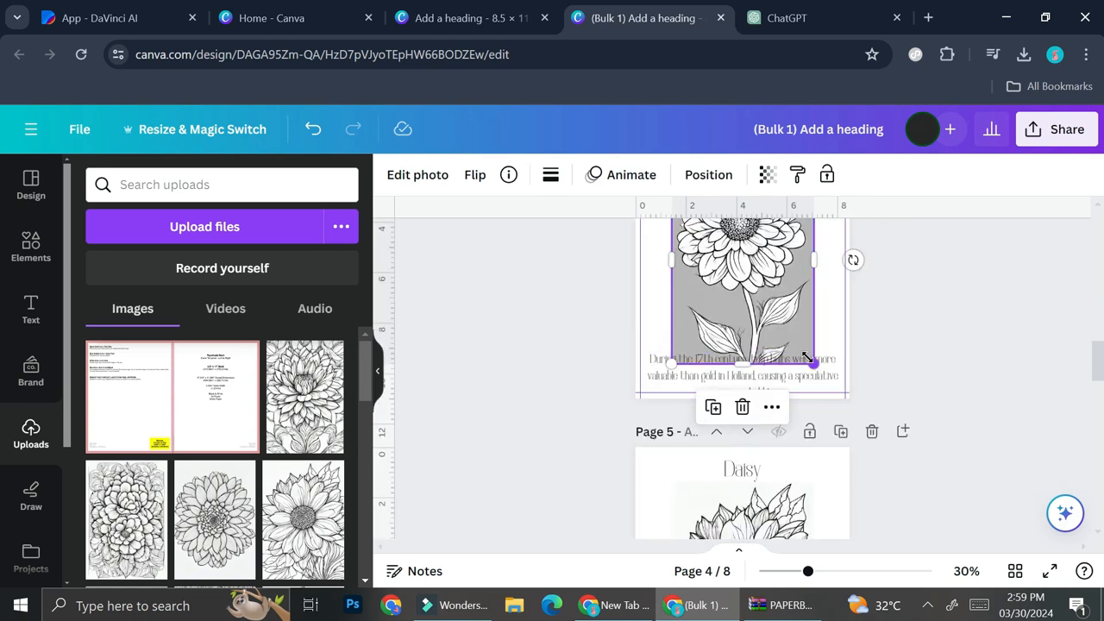
pyautogui.moveTo(809, 360); pyautogui.dragTo(773, 328)
pyautogui.scroll(1, 770, 329)
pyautogui.moveTo(742, 335); pyautogui.dragTo(752, 346)
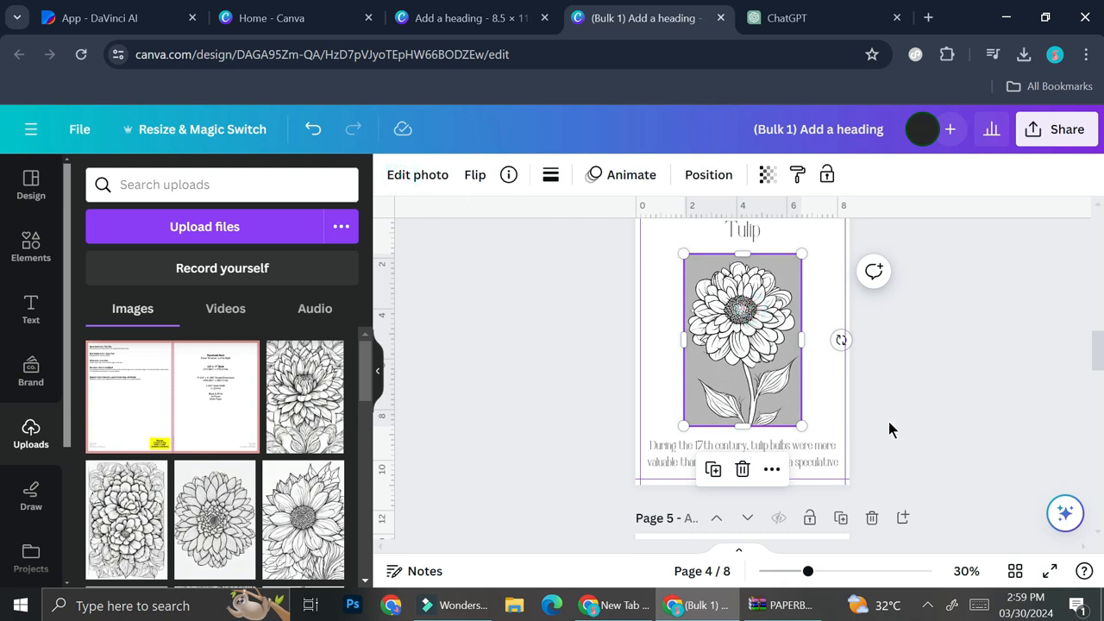
pyautogui.click(431, 179)
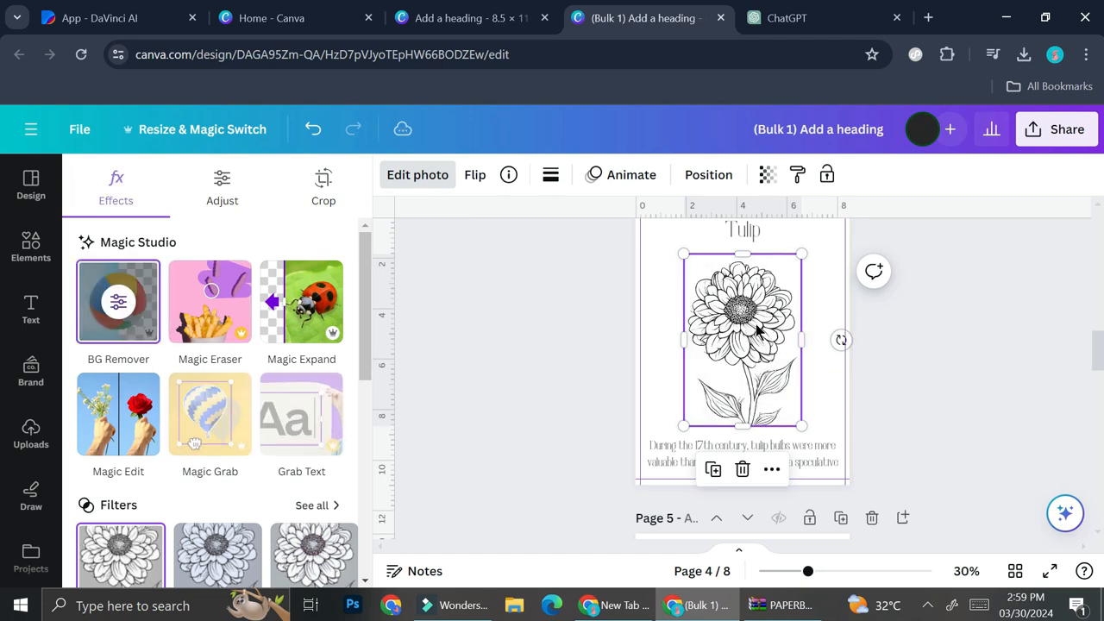
# Step: Close the Tulip image's photo editing options and deselect it
pyautogui.click(860, 316)
pyautogui.click(1017, 350)
pyautogui.scroll(-6, 750, 338)
pyautogui.scroll(4, 750, 340)
# Step: Magic Expand the Daisy flower drawing out to the page corner so it fills the whole page
pyautogui.click(762, 359)
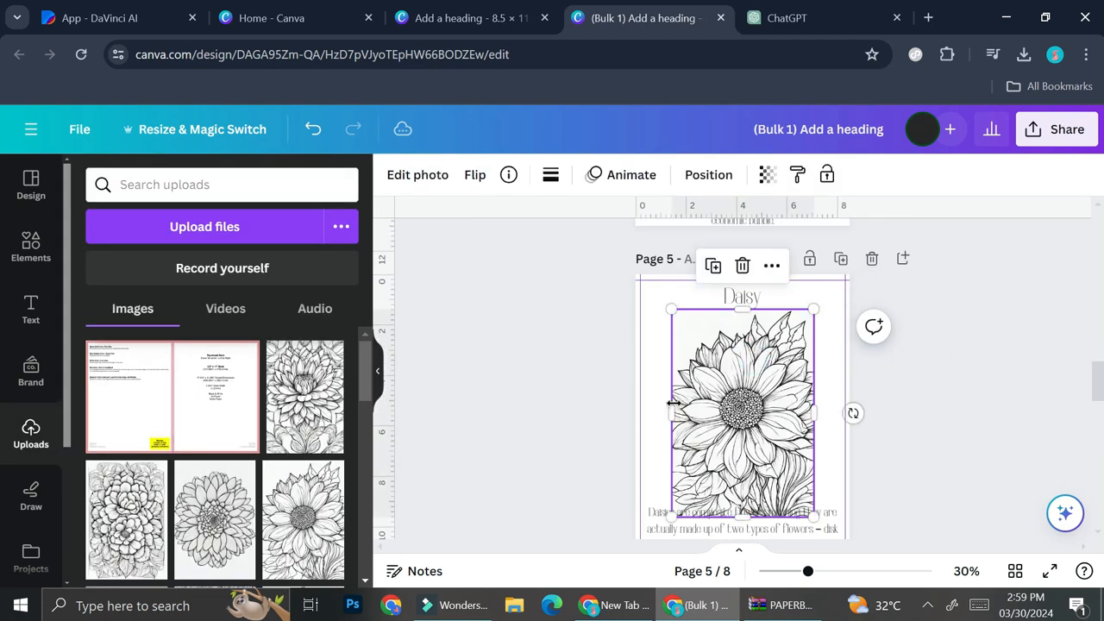
pyautogui.click(431, 179)
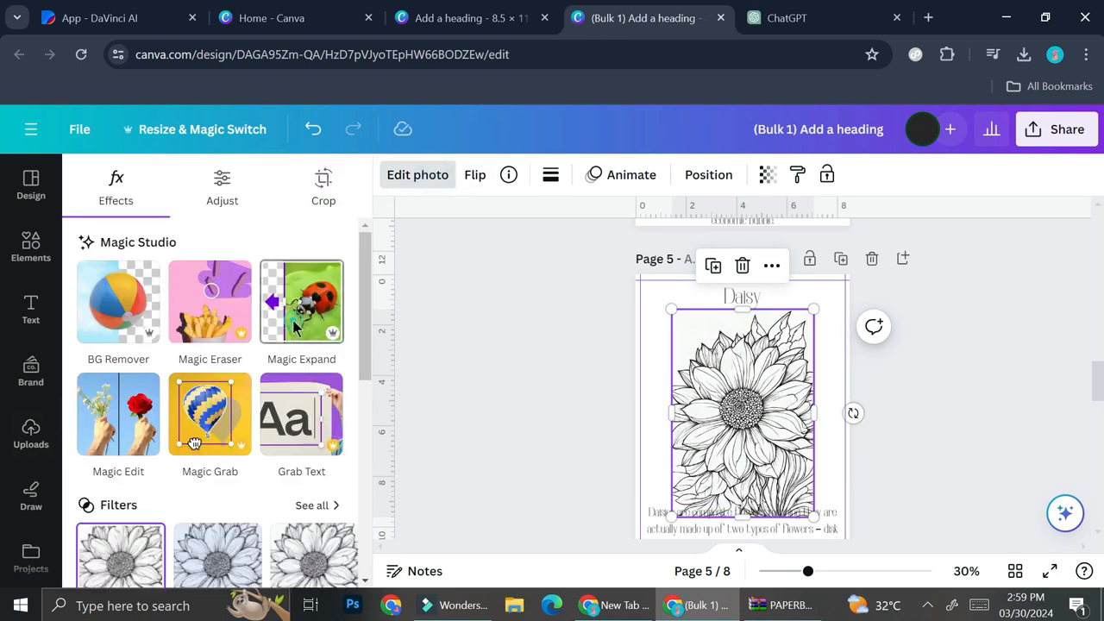
pyautogui.click(294, 328)
pyautogui.click(217, 360)
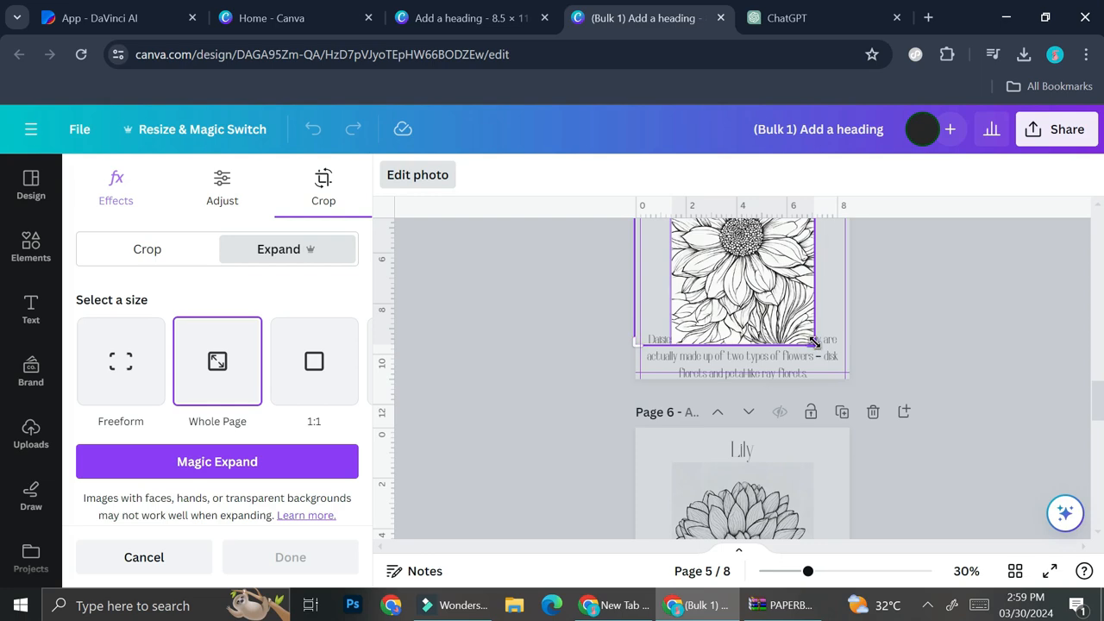
pyautogui.moveTo(814, 342); pyautogui.dragTo(850, 374)
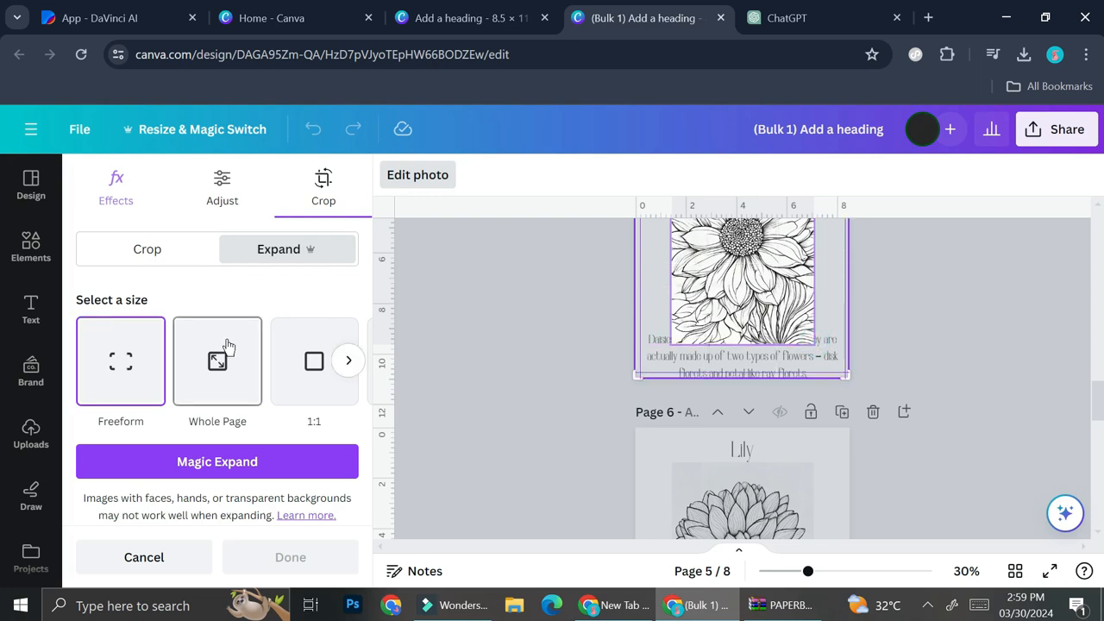
pyautogui.click(241, 461)
pyautogui.click(734, 437)
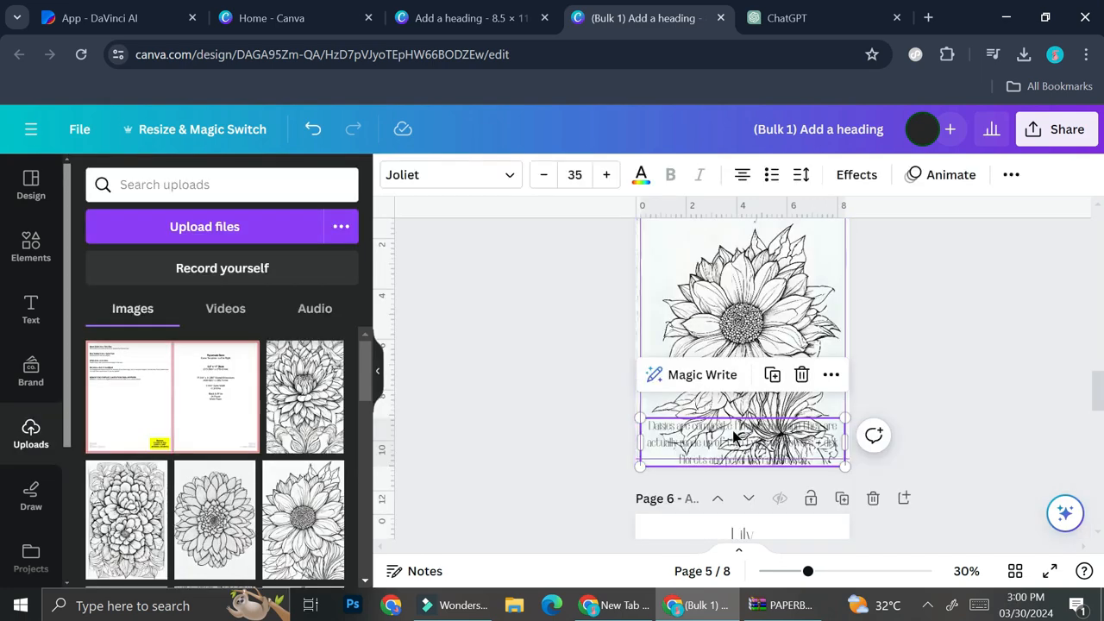
# Step: Add a square from Shapes and stretch it into a rectangle over the Daisy caption
pyautogui.click(954, 378)
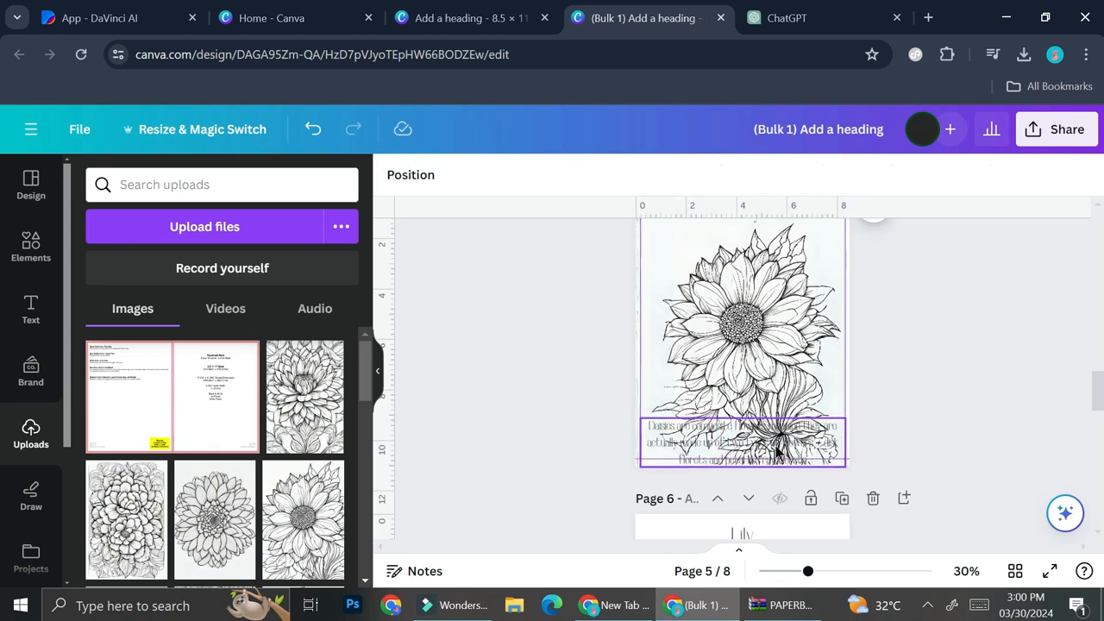
pyautogui.click(32, 246)
pyautogui.scroll(5, 771, 313)
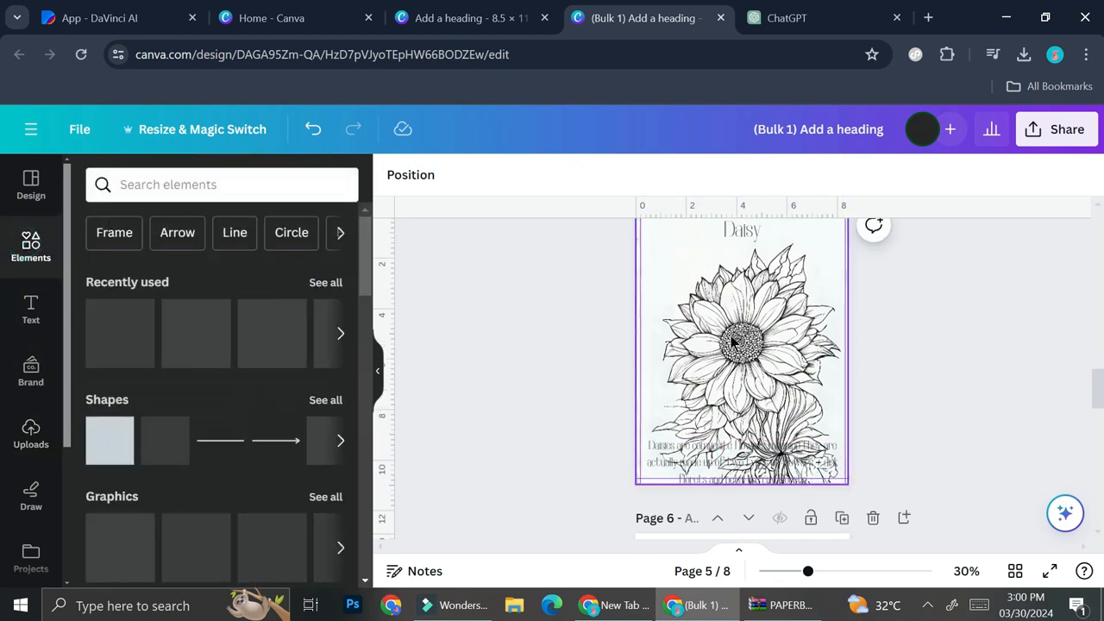
pyautogui.scroll(-5, 779, 343)
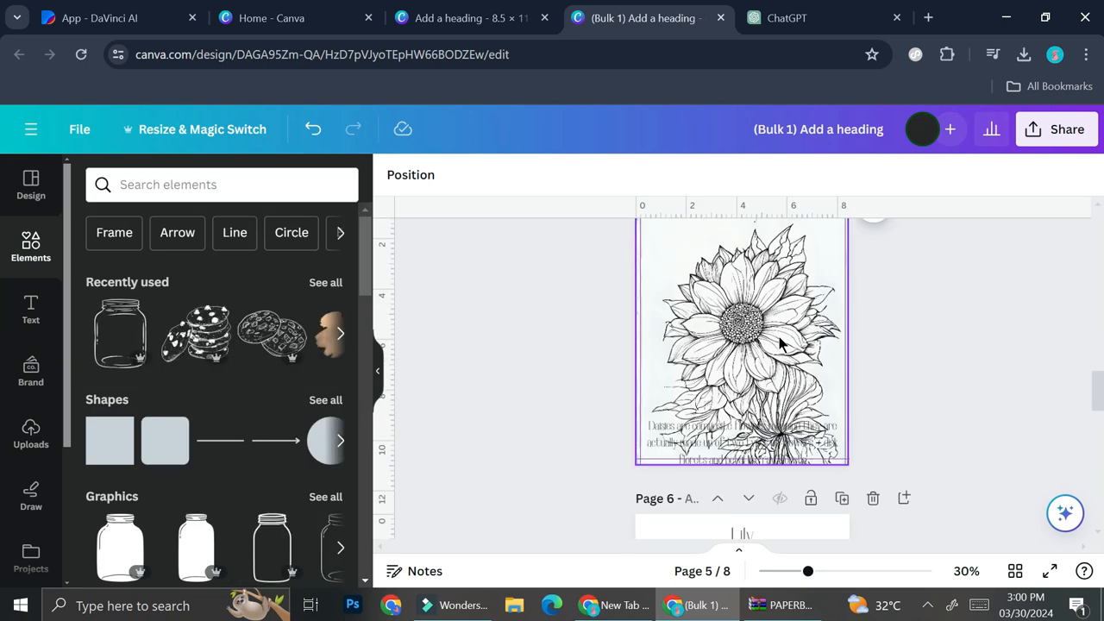
pyautogui.click(99, 441)
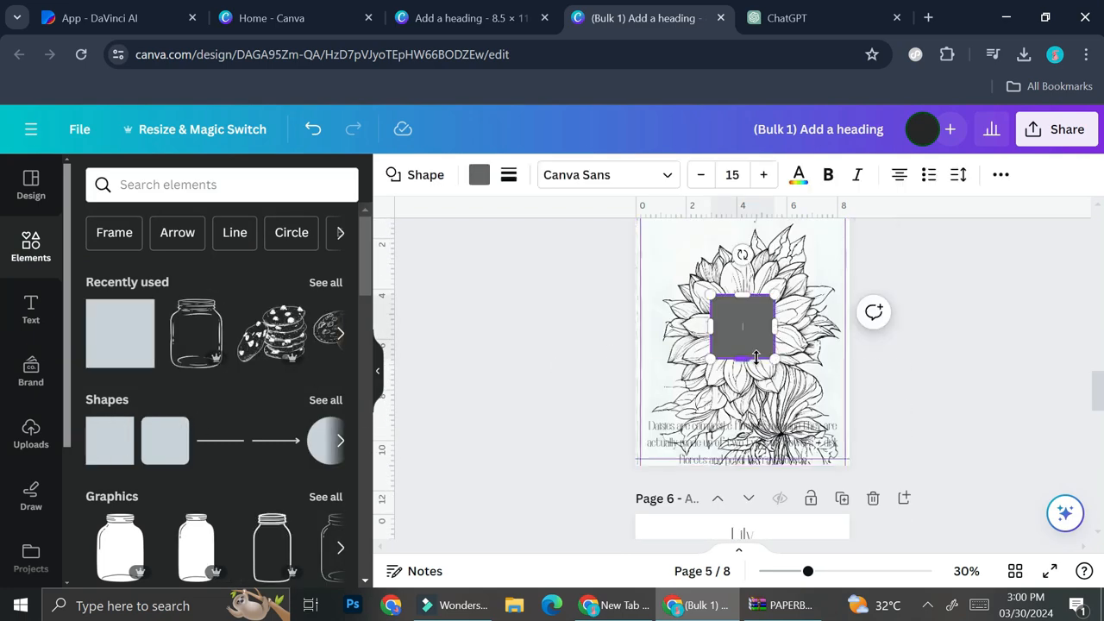
pyautogui.click(94, 354)
pyautogui.moveTo(759, 347); pyautogui.dragTo(846, 436)
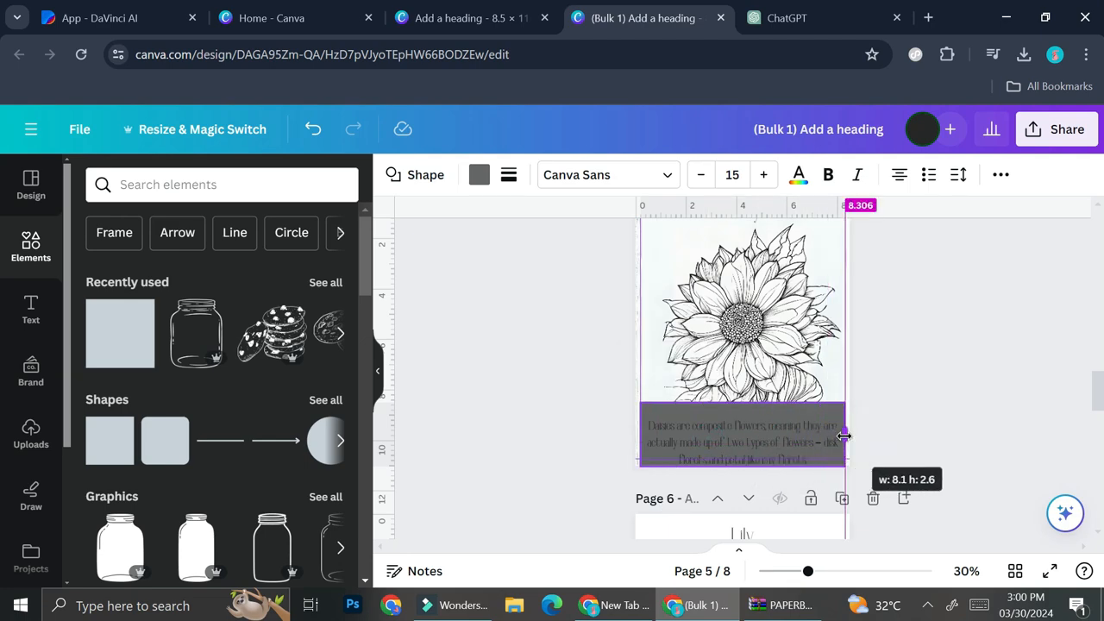
pyautogui.moveTo(742, 402); pyautogui.dragTo(742, 411)
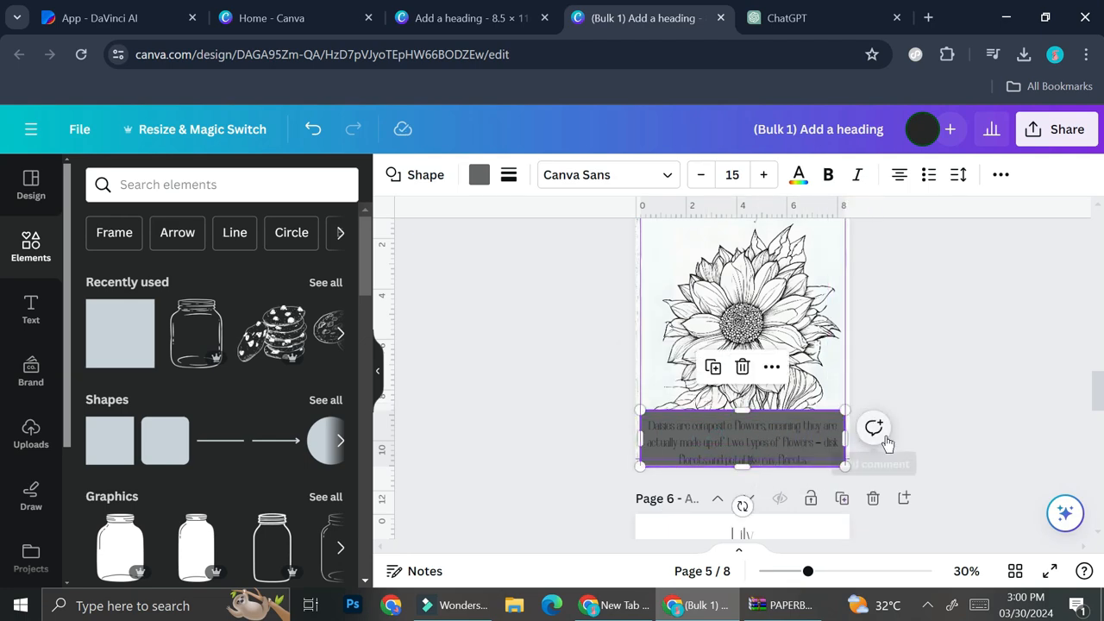
# Step: Fill the caption rectangle with white, then zoom back out to 34%
pyautogui.click(859, 571)
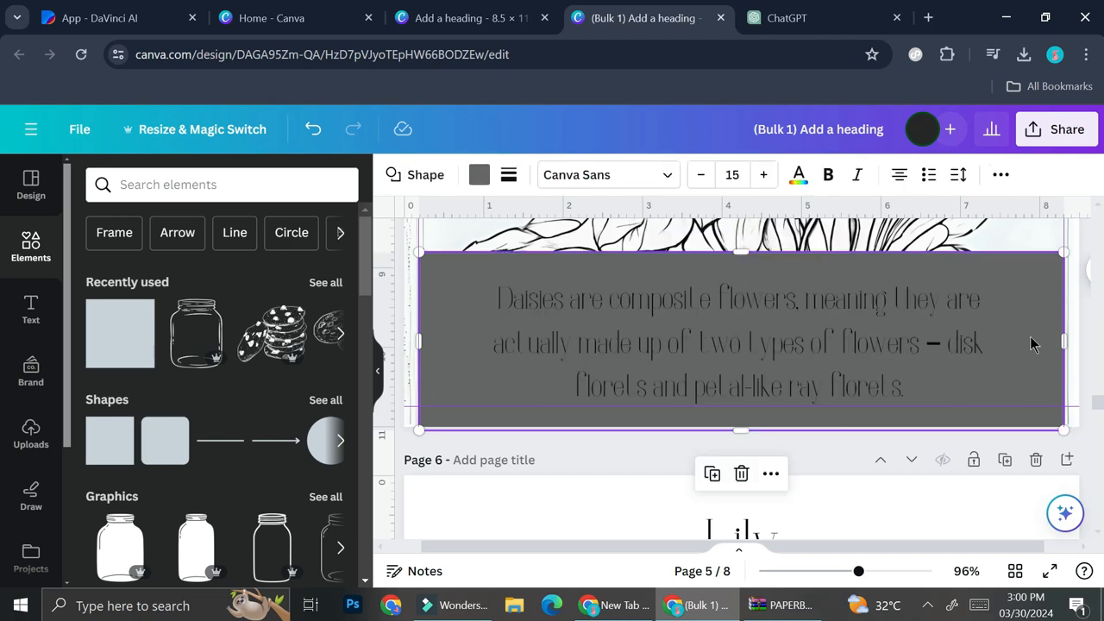
pyautogui.click(480, 178)
pyautogui.click(283, 281)
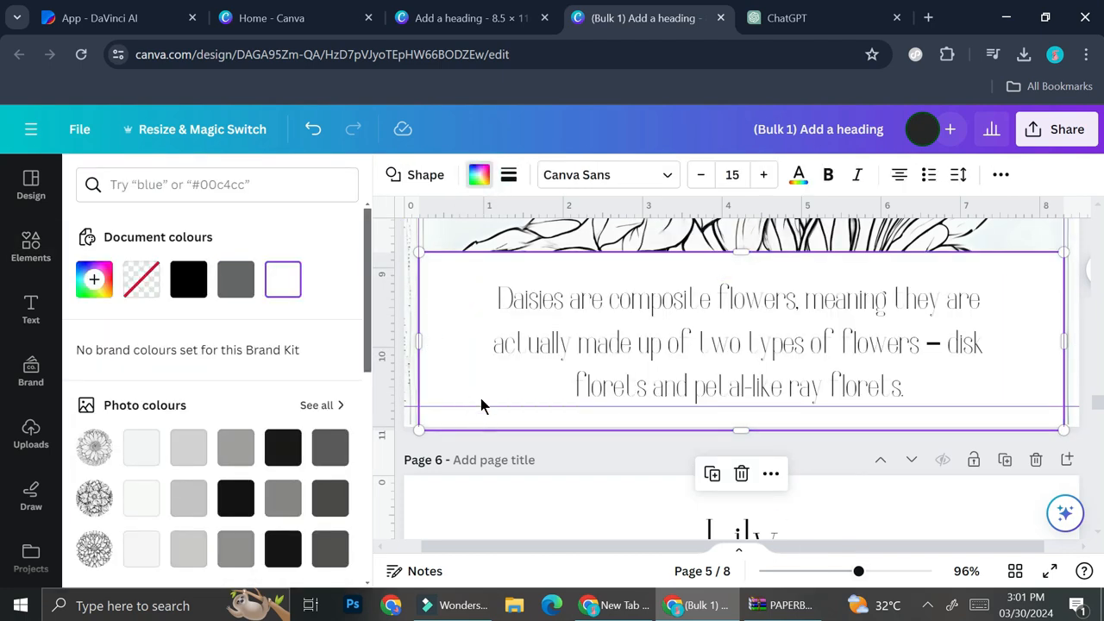
pyautogui.click(837, 571)
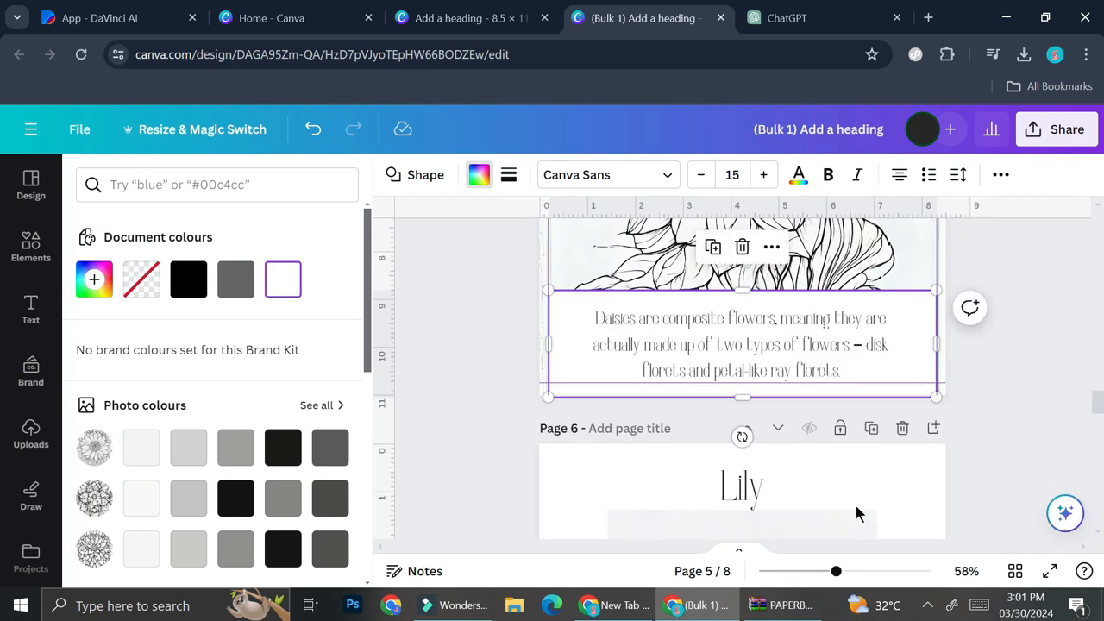
pyautogui.click(813, 571)
pyautogui.click(920, 446)
pyautogui.scroll(2, 896, 414)
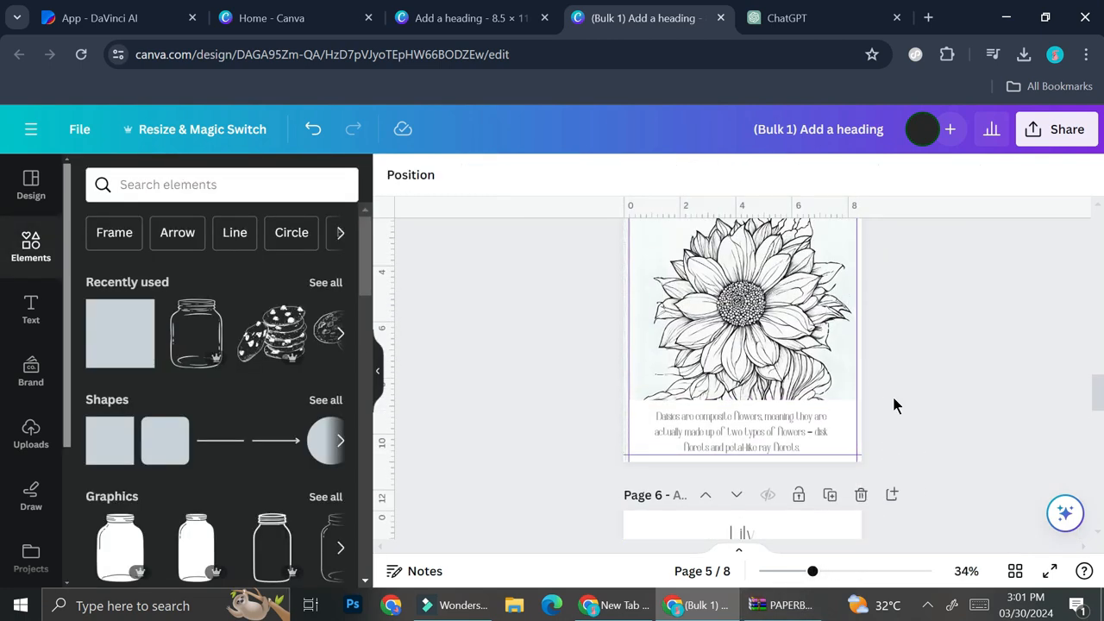
# Step: Return to the Rose page on page 1 with the Uploads library showing
pyautogui.scroll(10, 893, 405)
pyautogui.scroll(10, 819, 377)
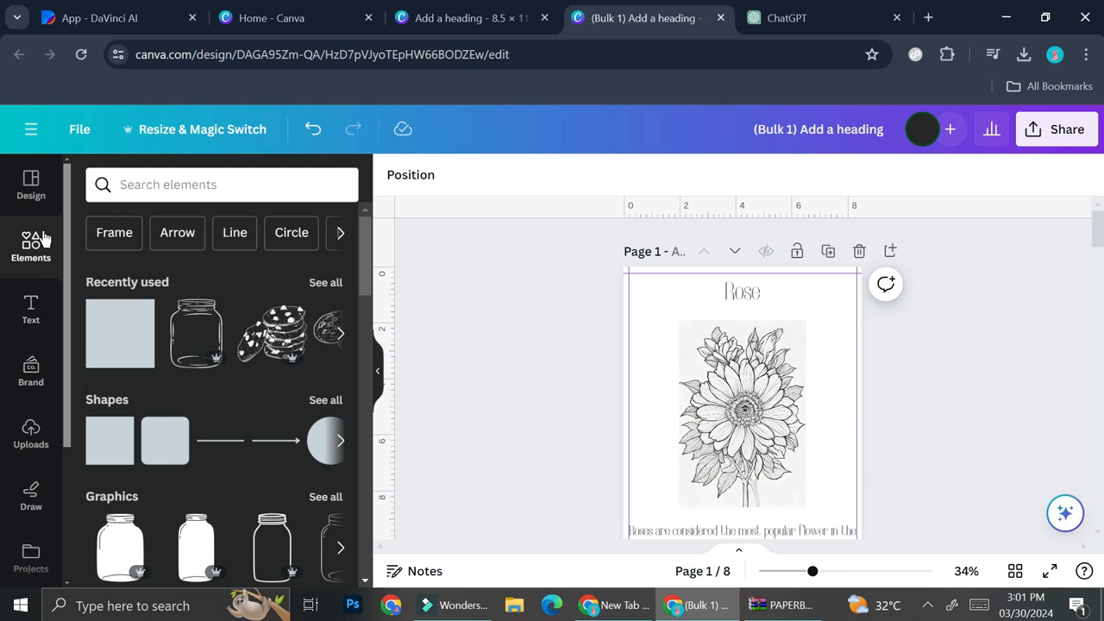
pyautogui.click(32, 444)
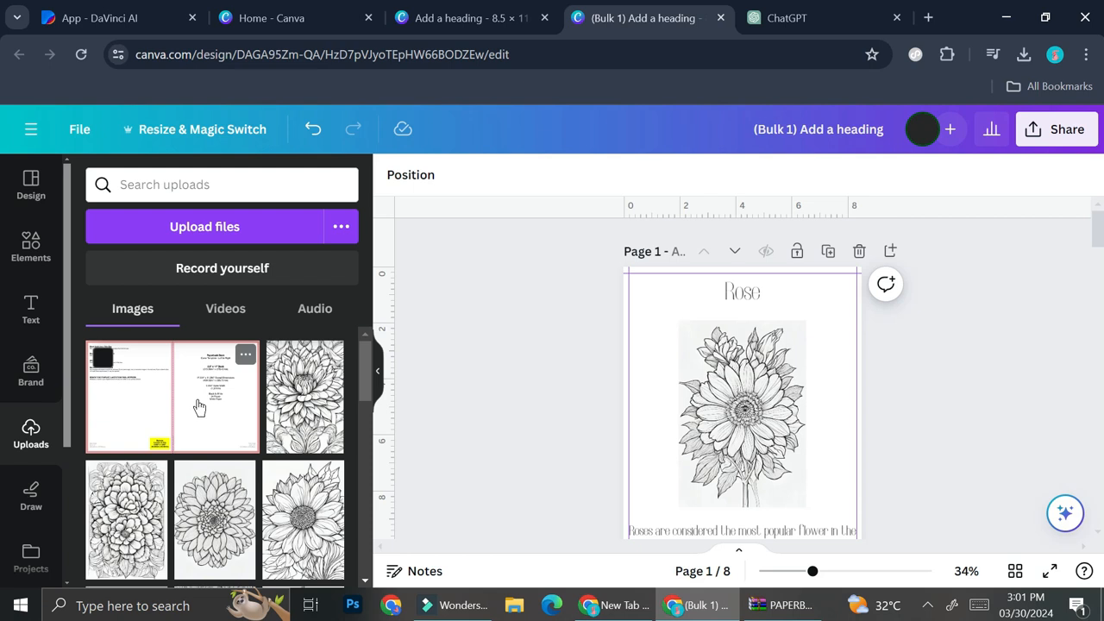